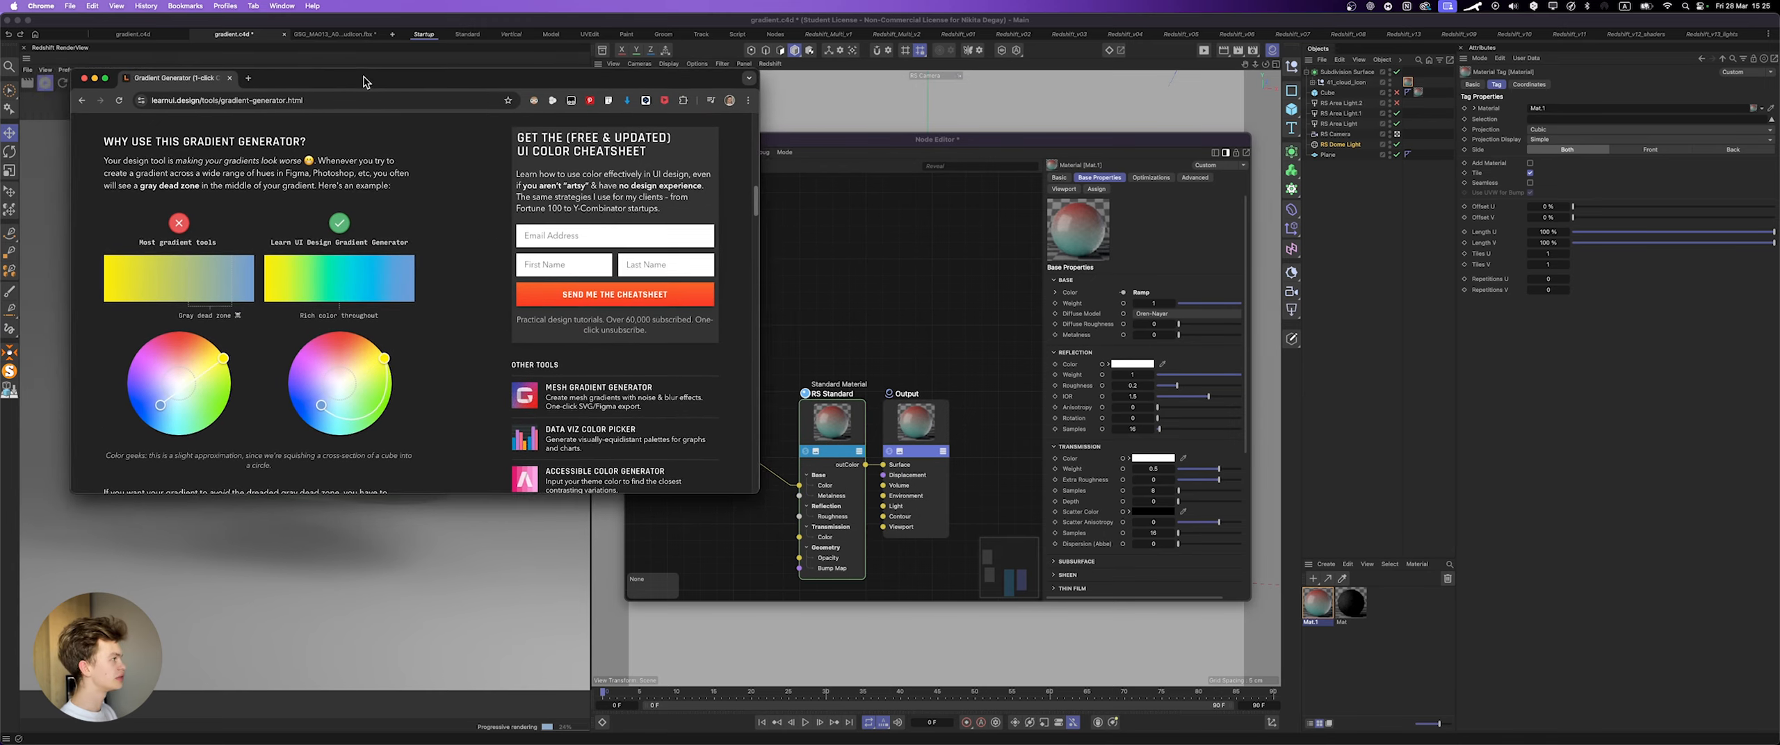
Step: Switch to Cinema 4D, set the cloud material tag's projection to Flat and fit the texture to the object
click(897, 299)
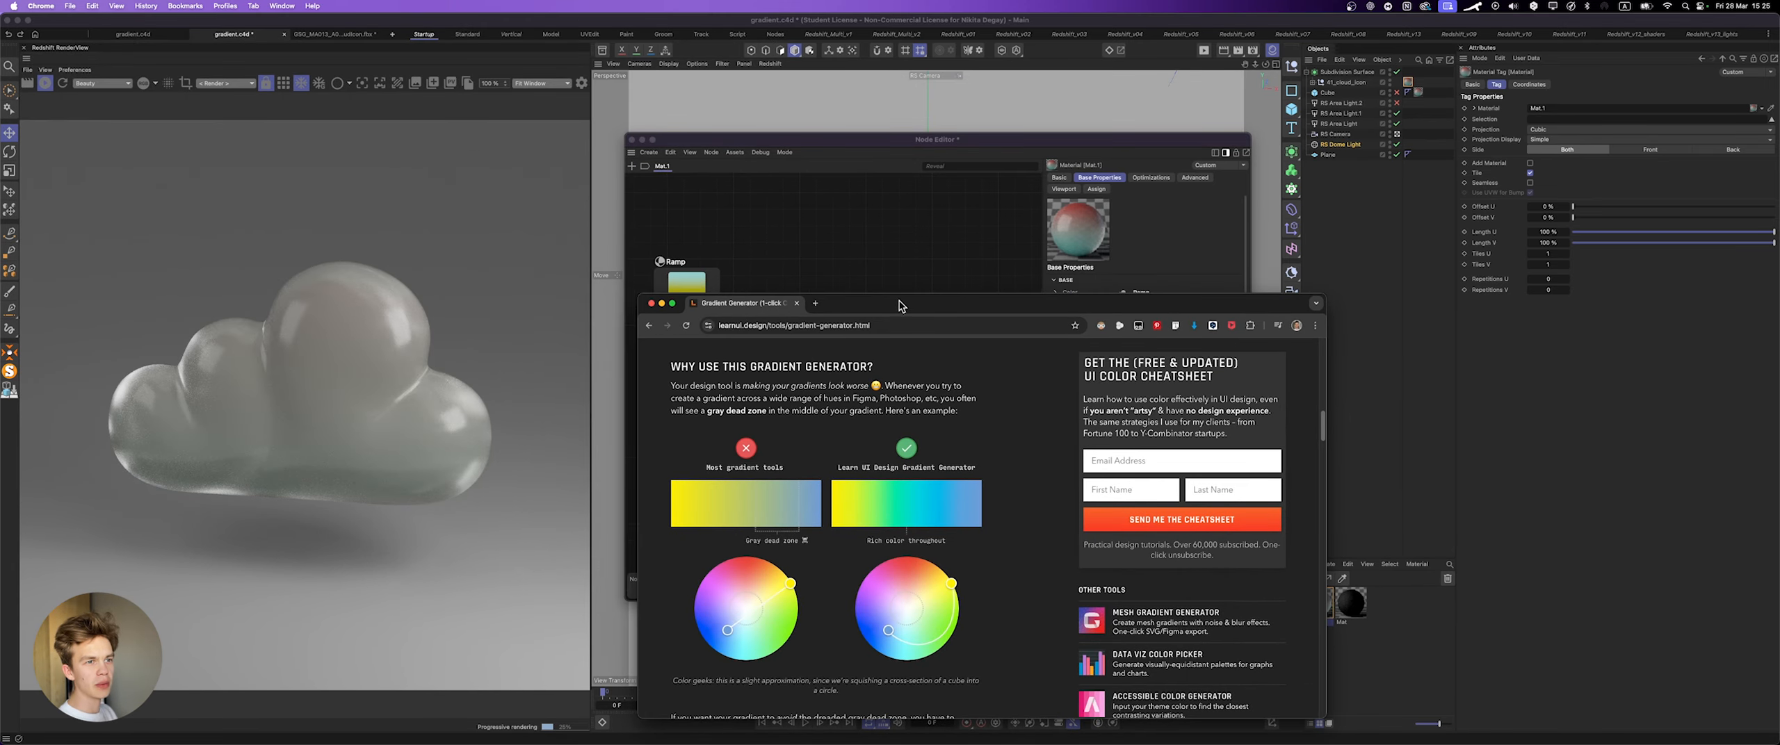
click(1404, 80)
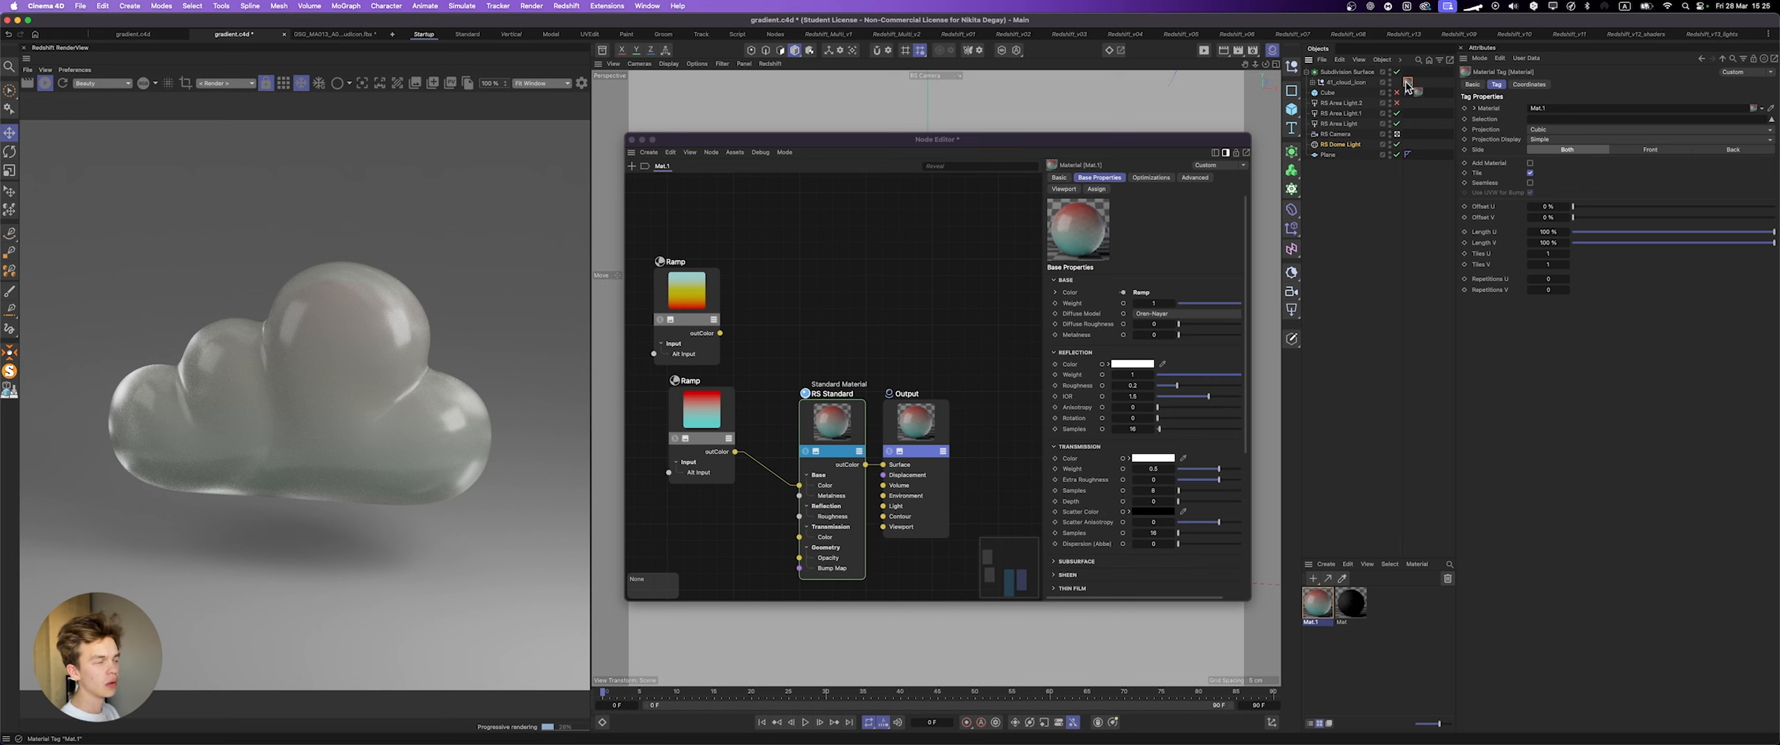
click(1572, 130)
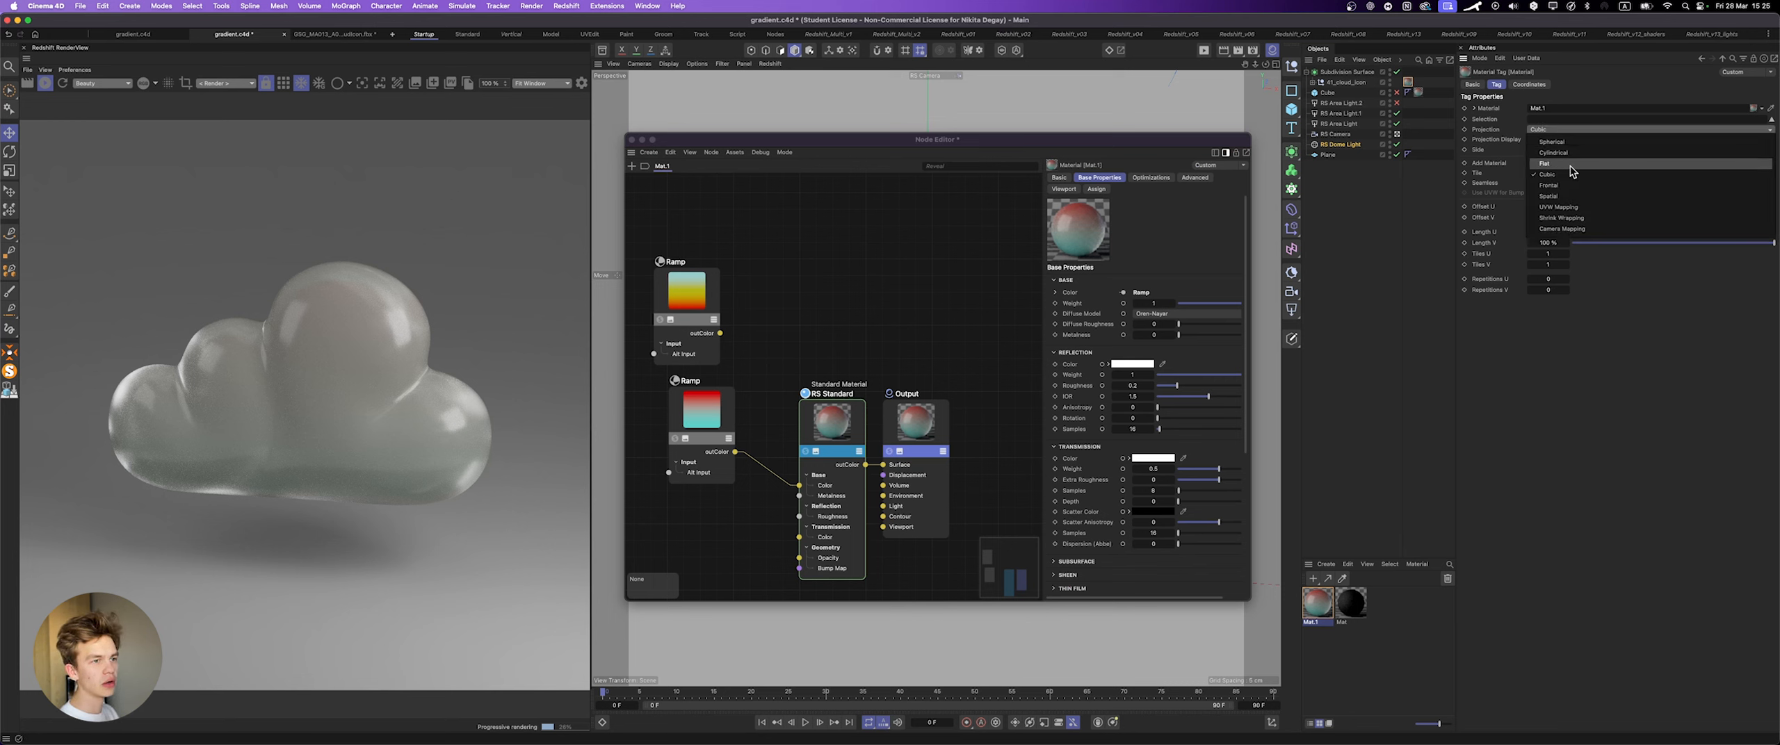
click(1567, 164)
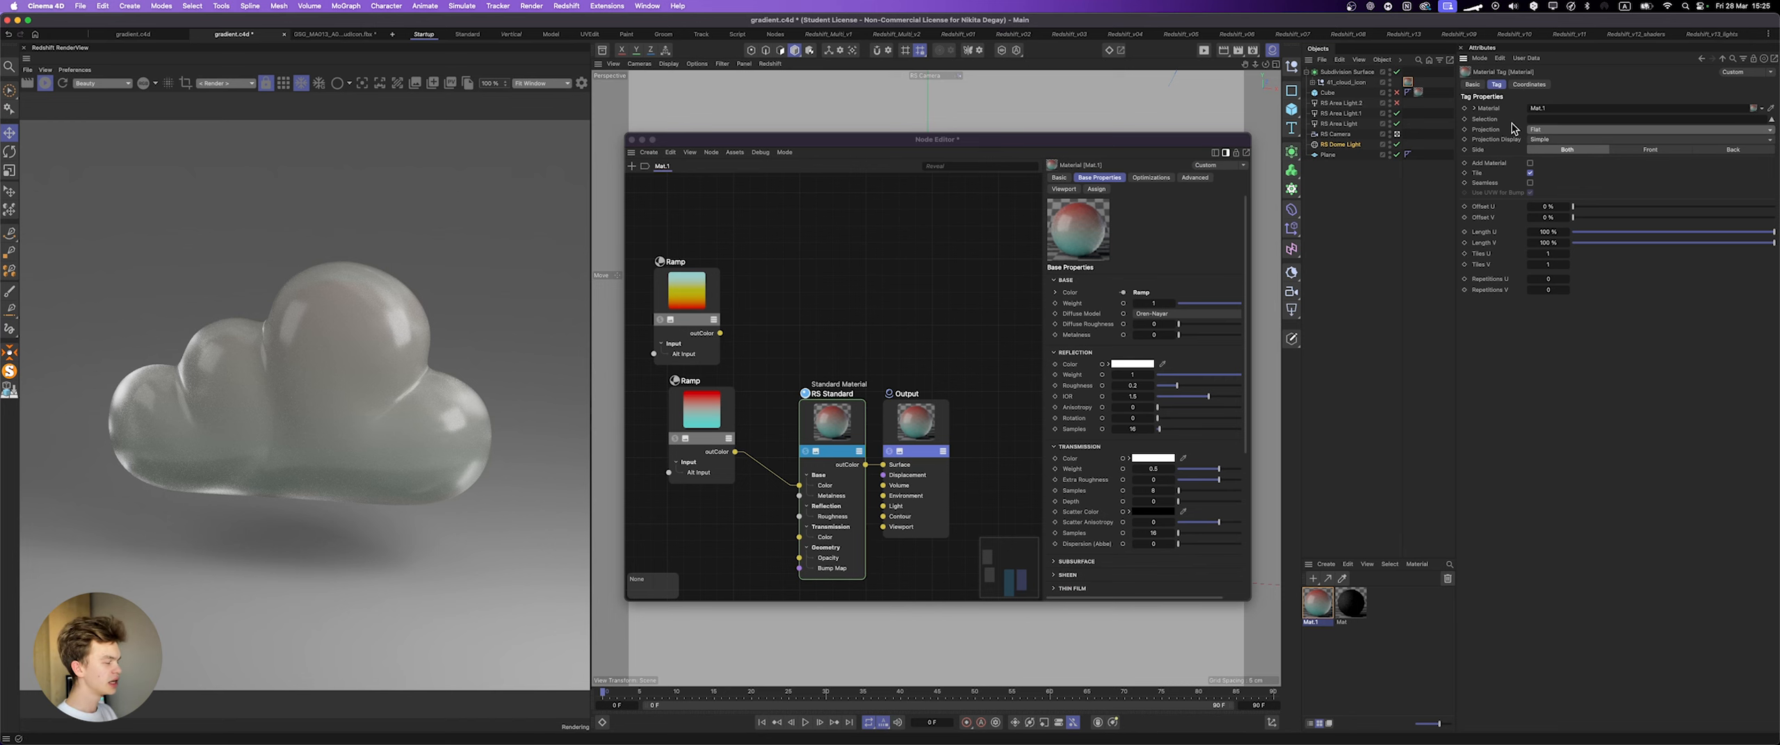
right_click(1407, 82)
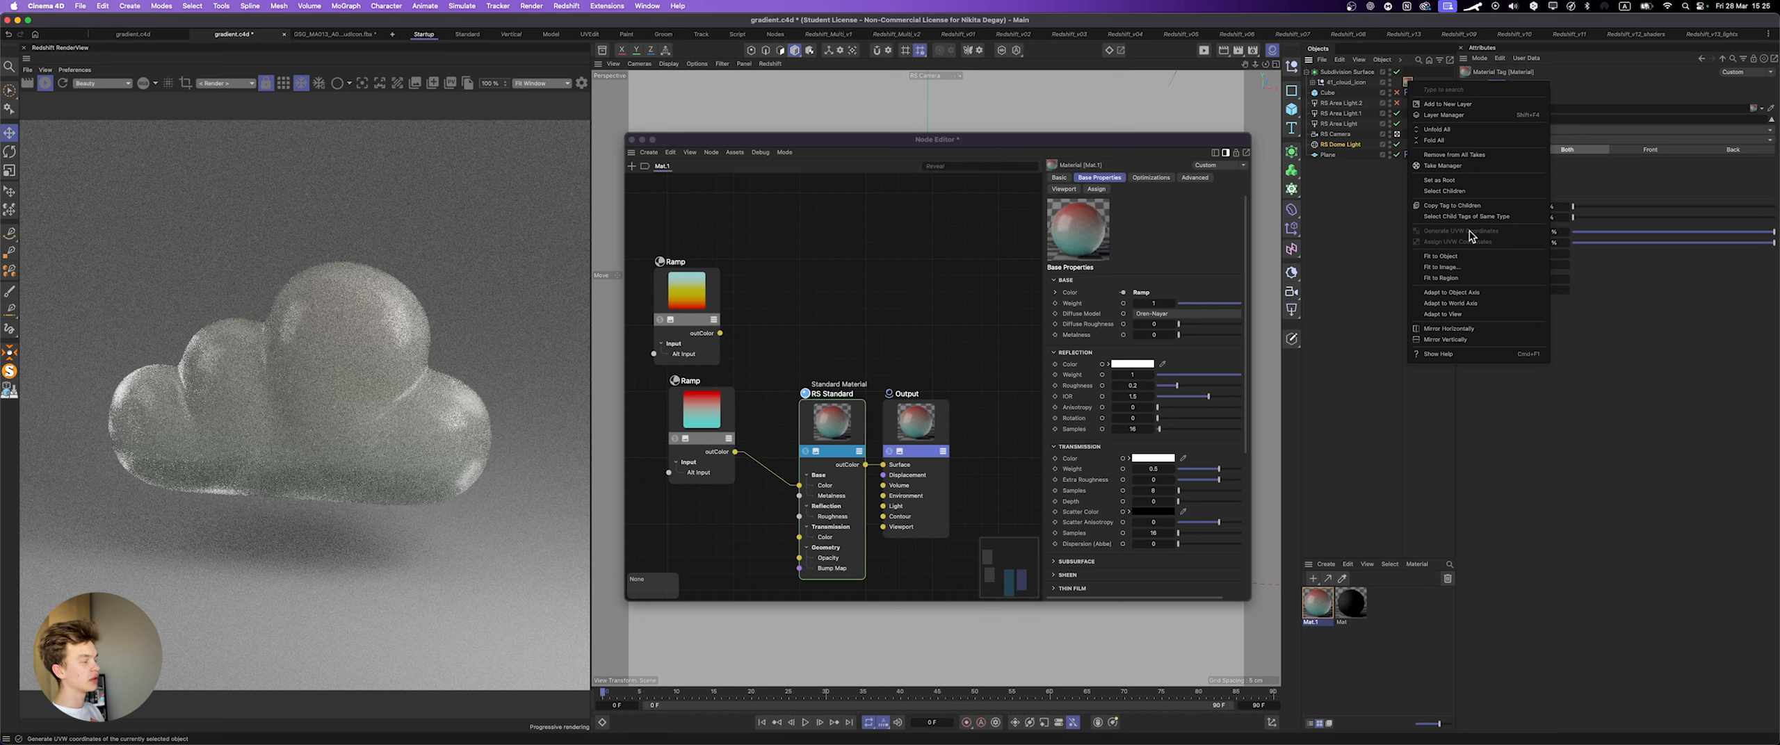
click(1441, 255)
click(870, 262)
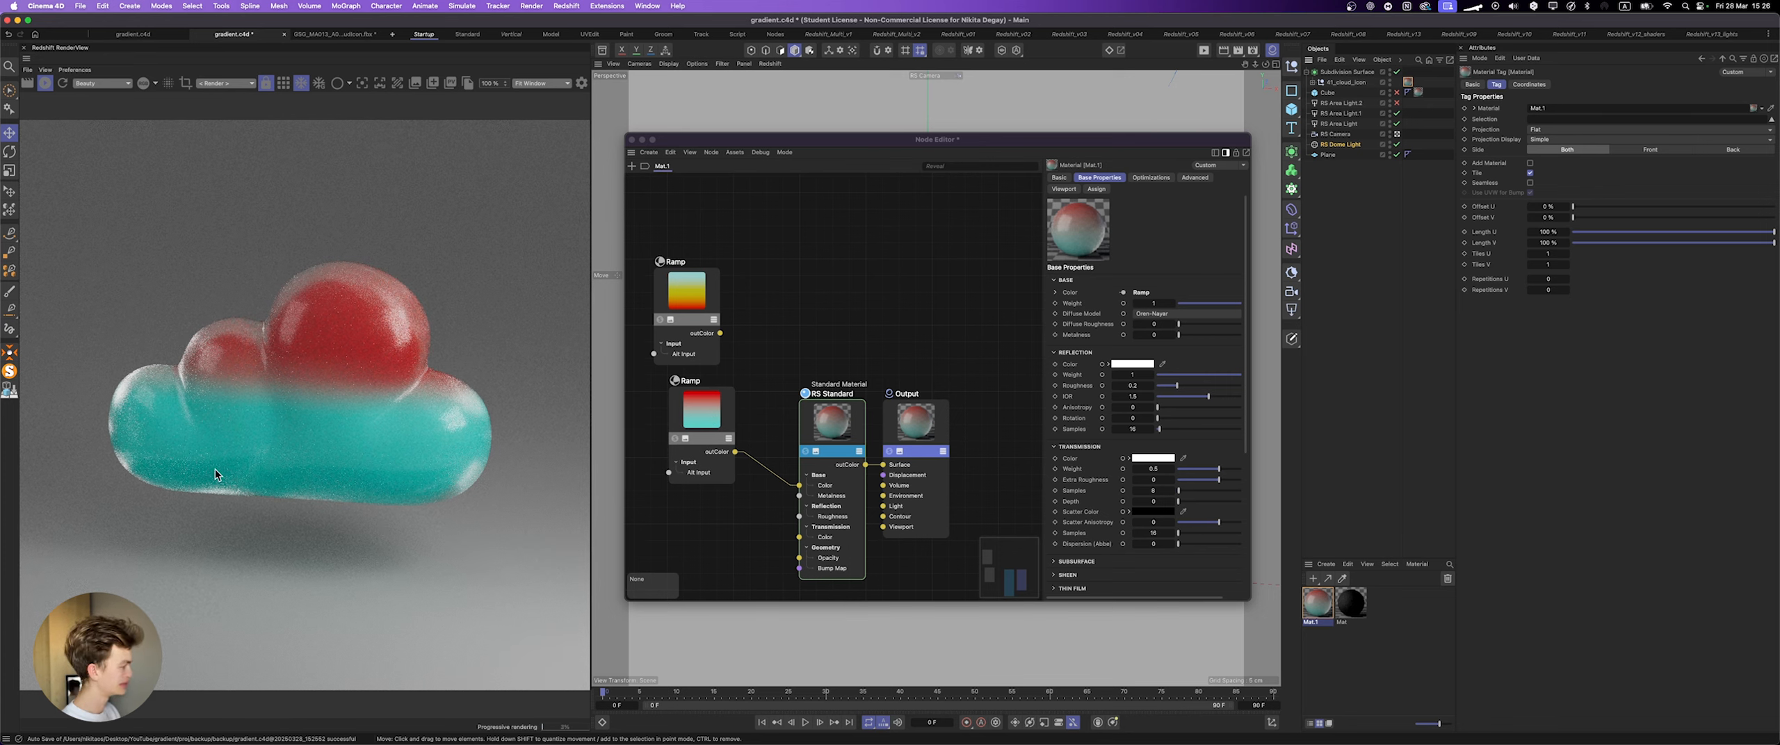
Step: Show the color wheel for the red knot of the ramp feeding the base color and use the complementary harmony
click(726, 418)
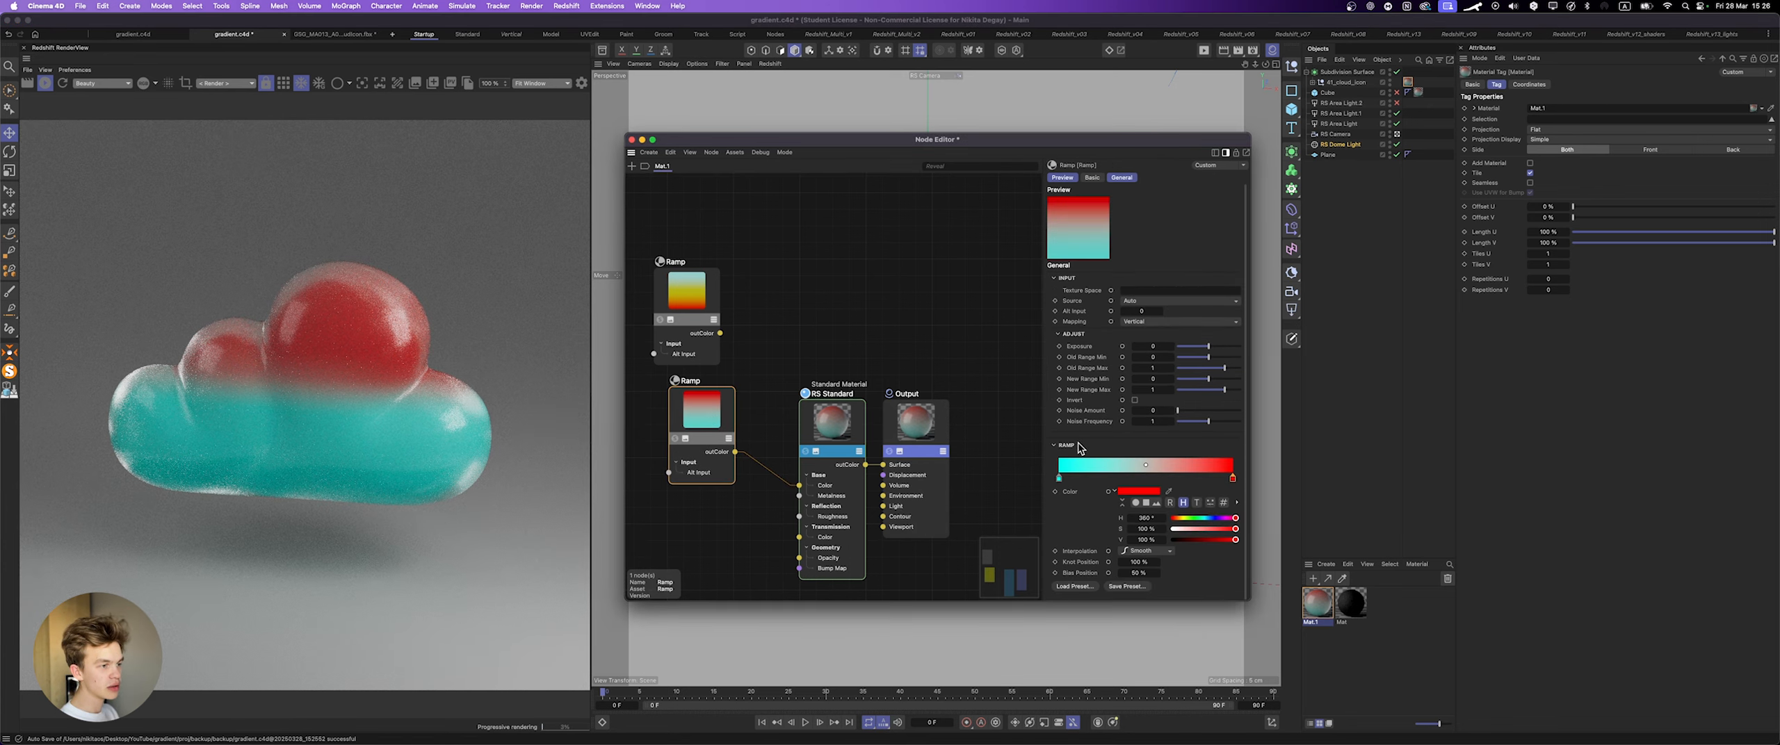
click(1140, 505)
scroll(1154, 486, down, 5)
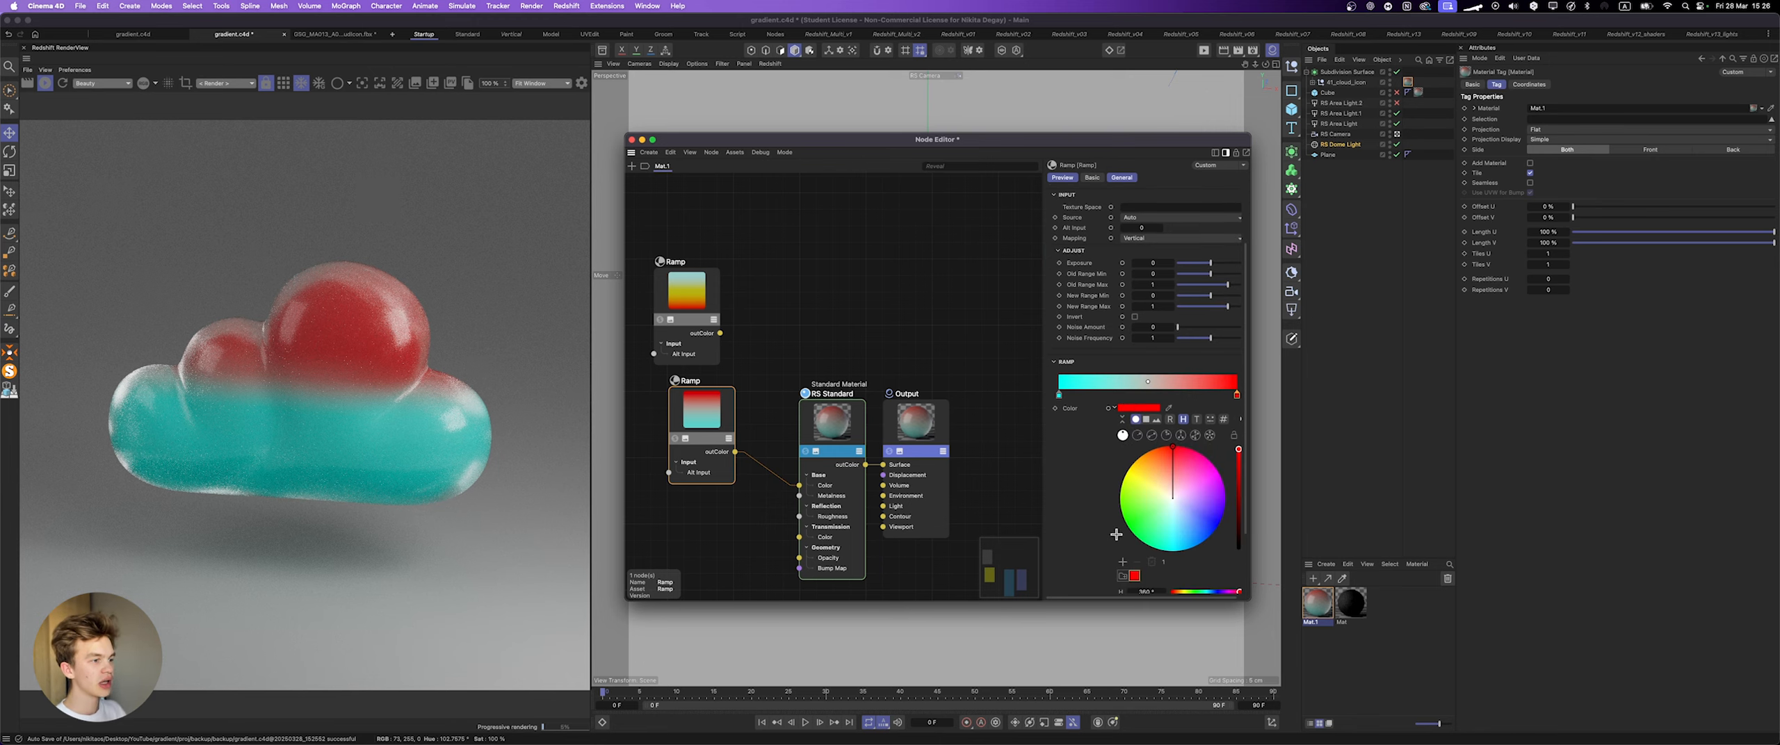
click(1151, 351)
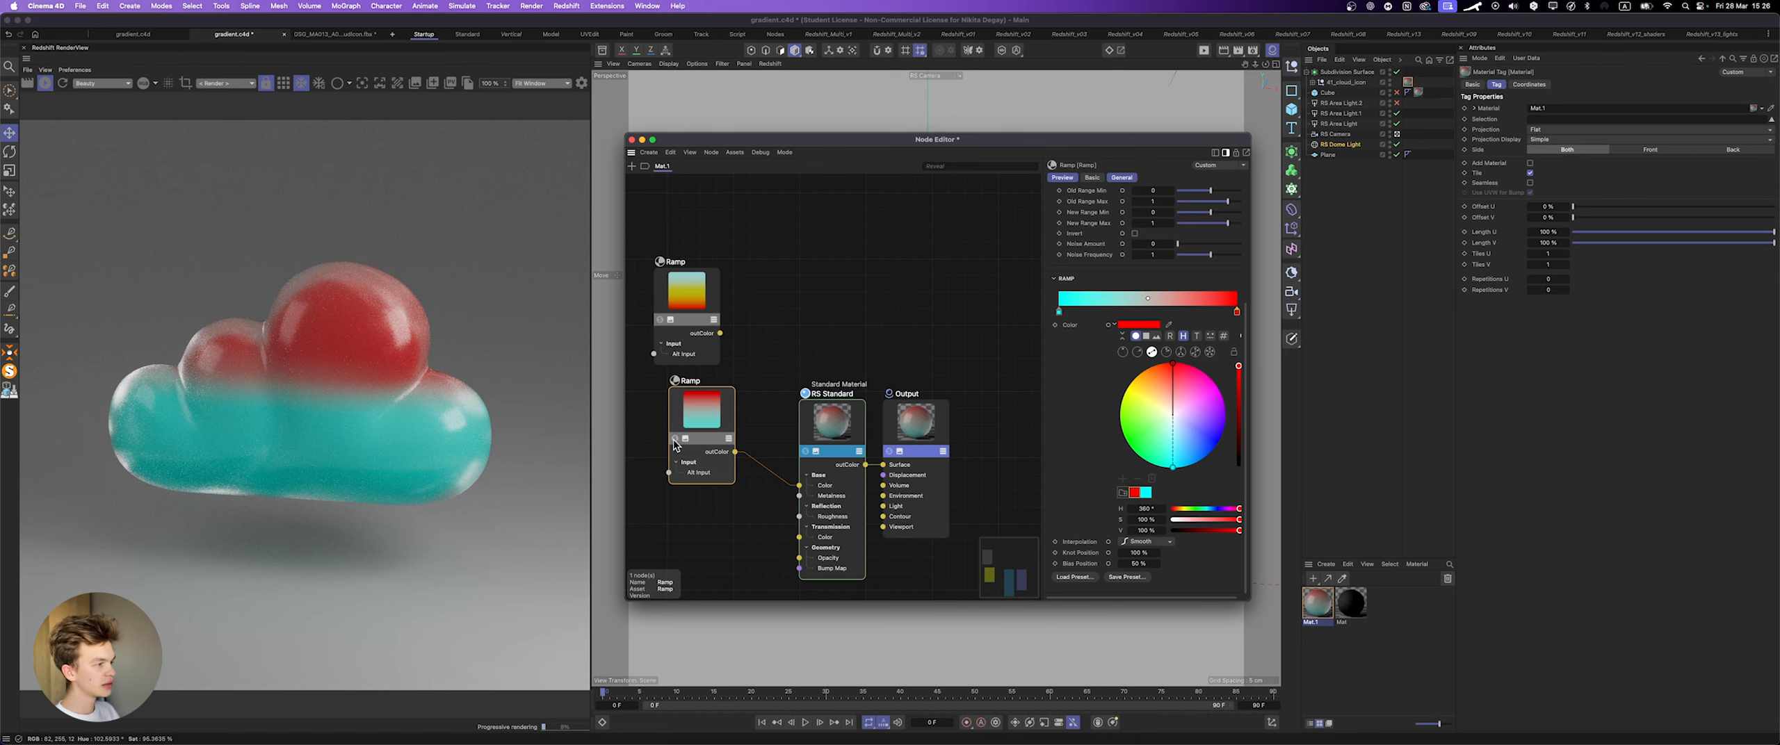
Step: Switch to Chrome and examine the gradient generator page's comparison of gray dead zones and rich color gradients
key(super+Tab)
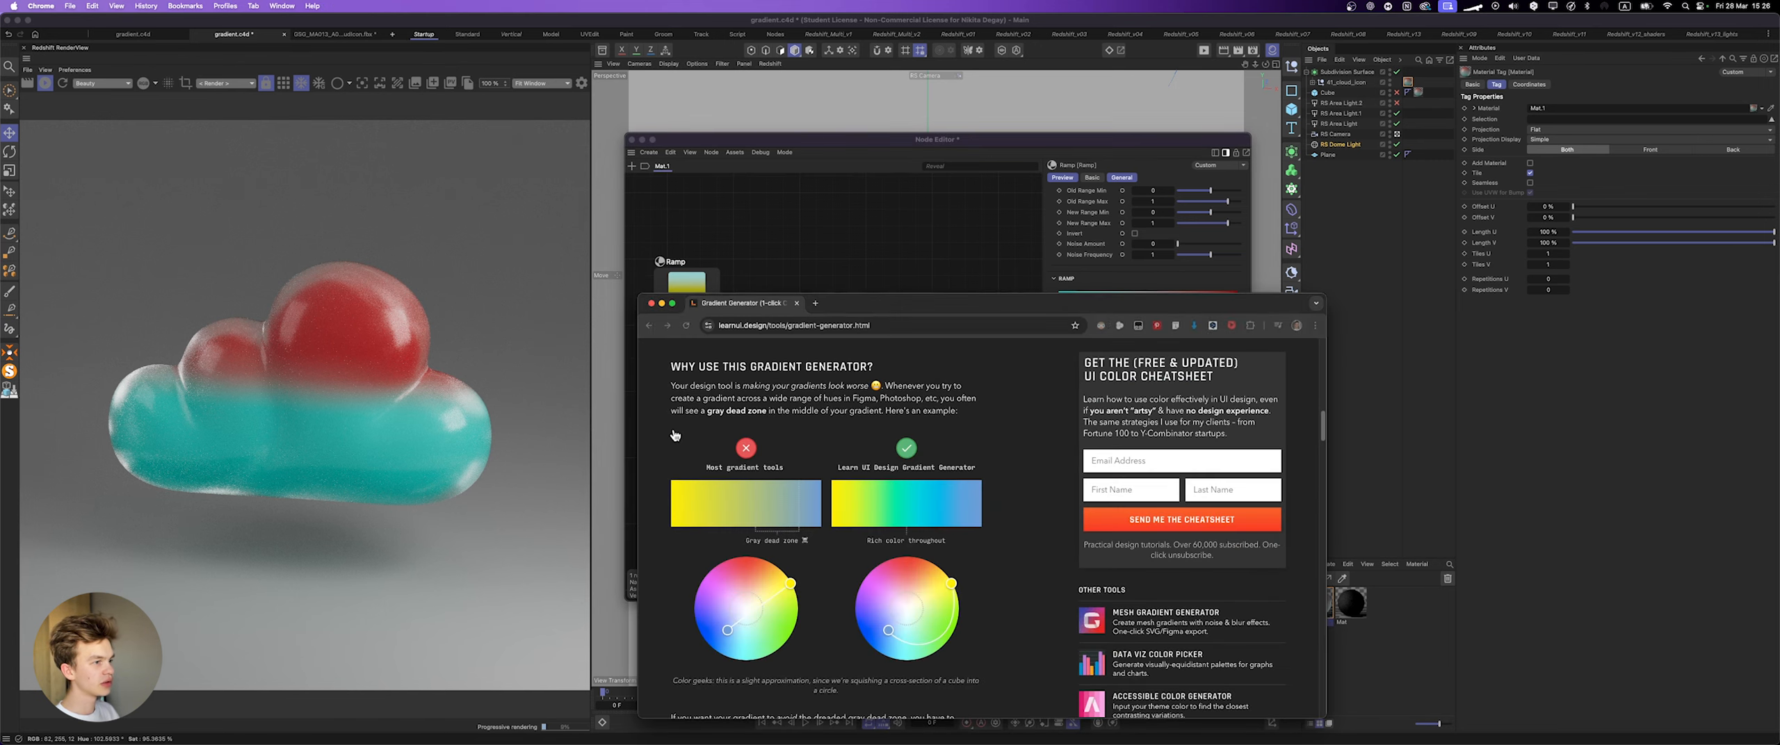
drag(891, 305, 877, 128)
scroll(984, 403, down, 5)
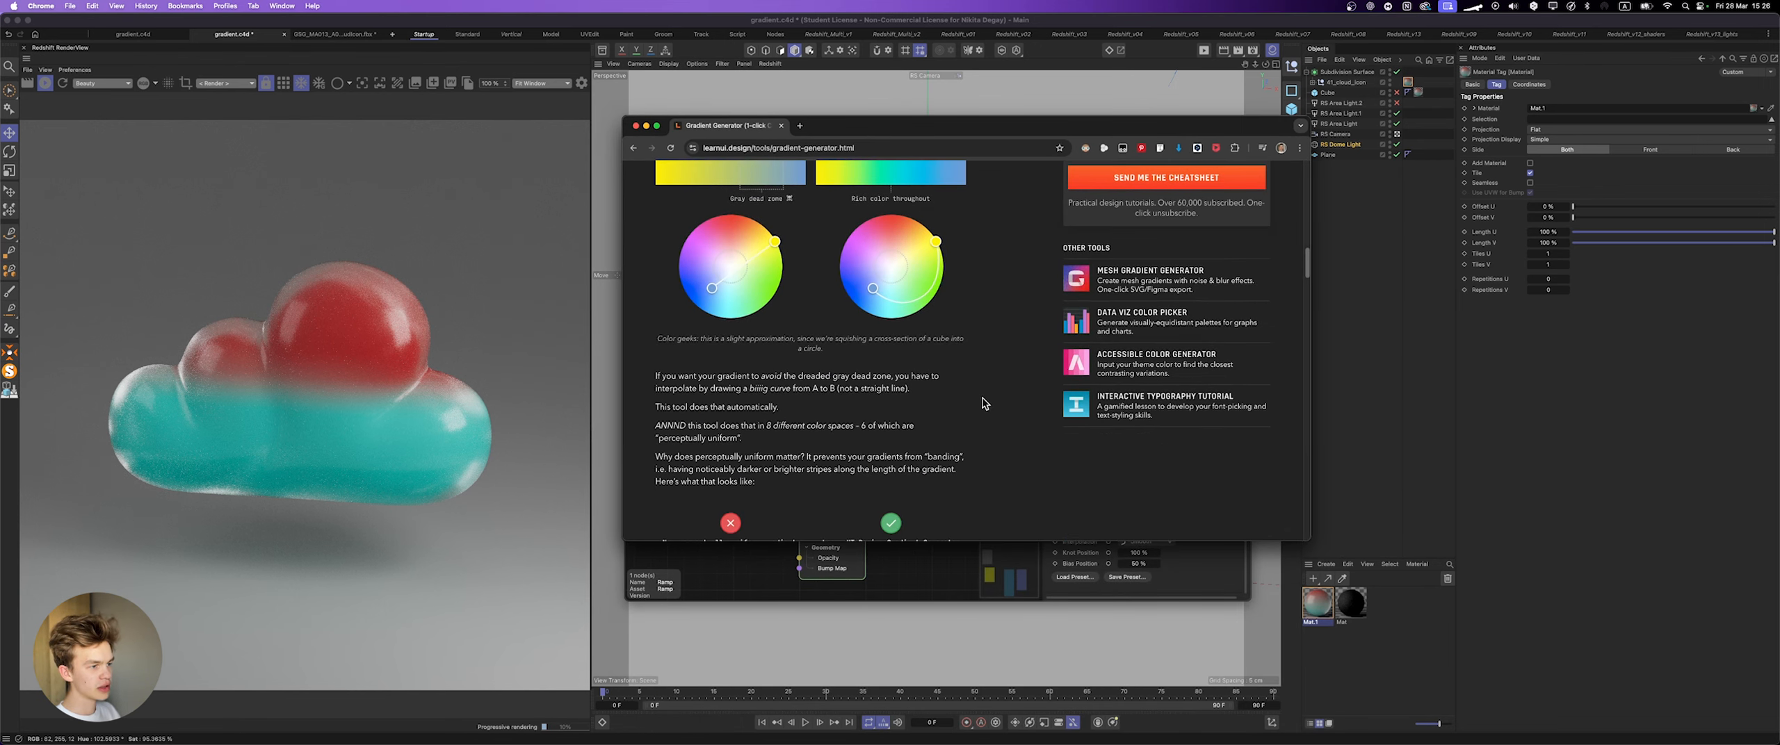
scroll(945, 268, up, 15)
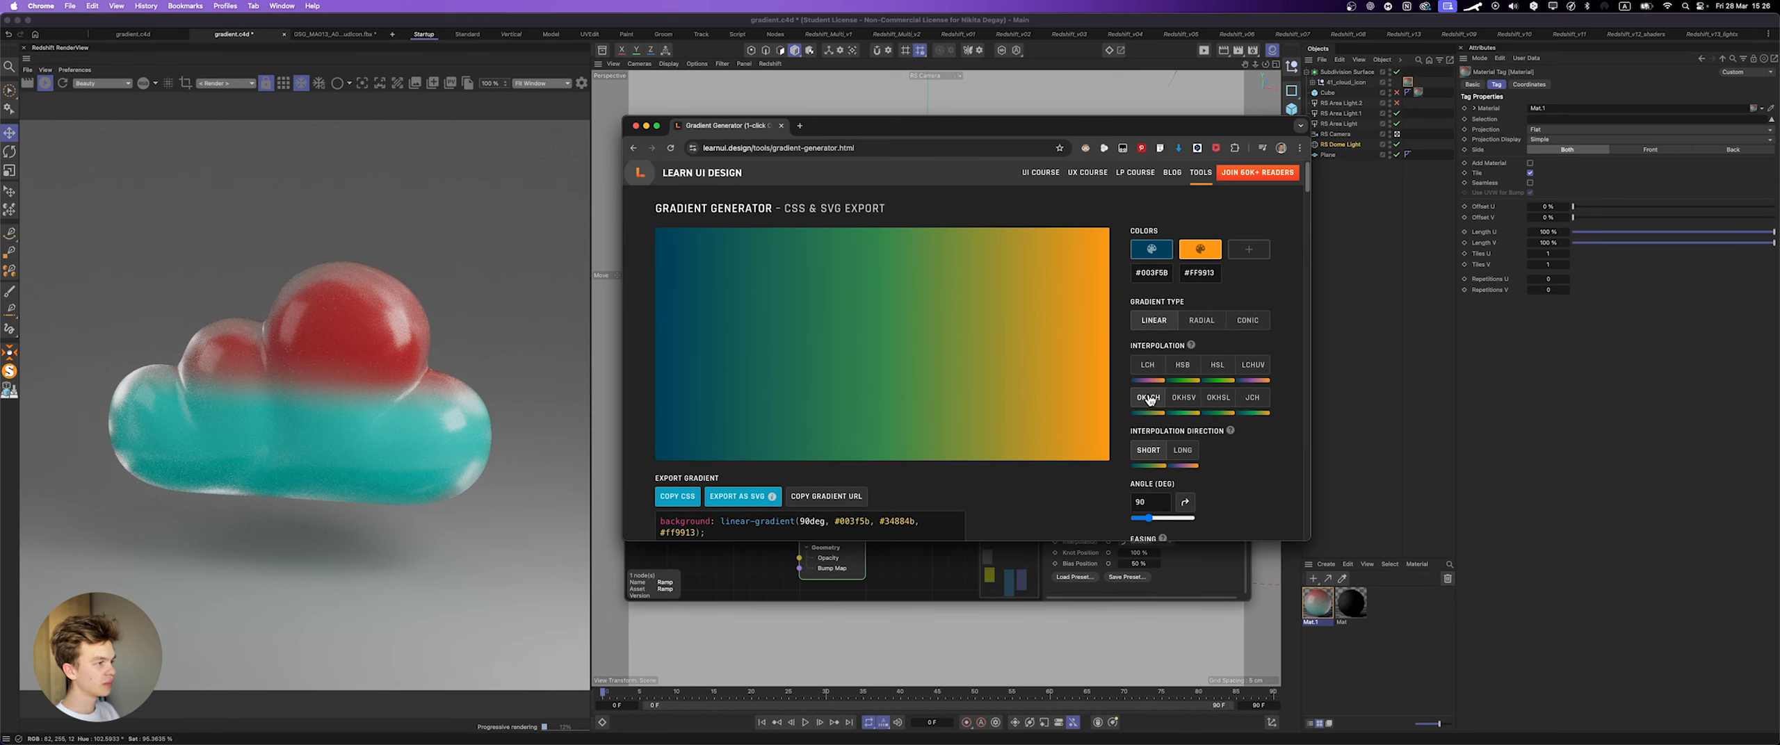
scroll(936, 212, down, 15)
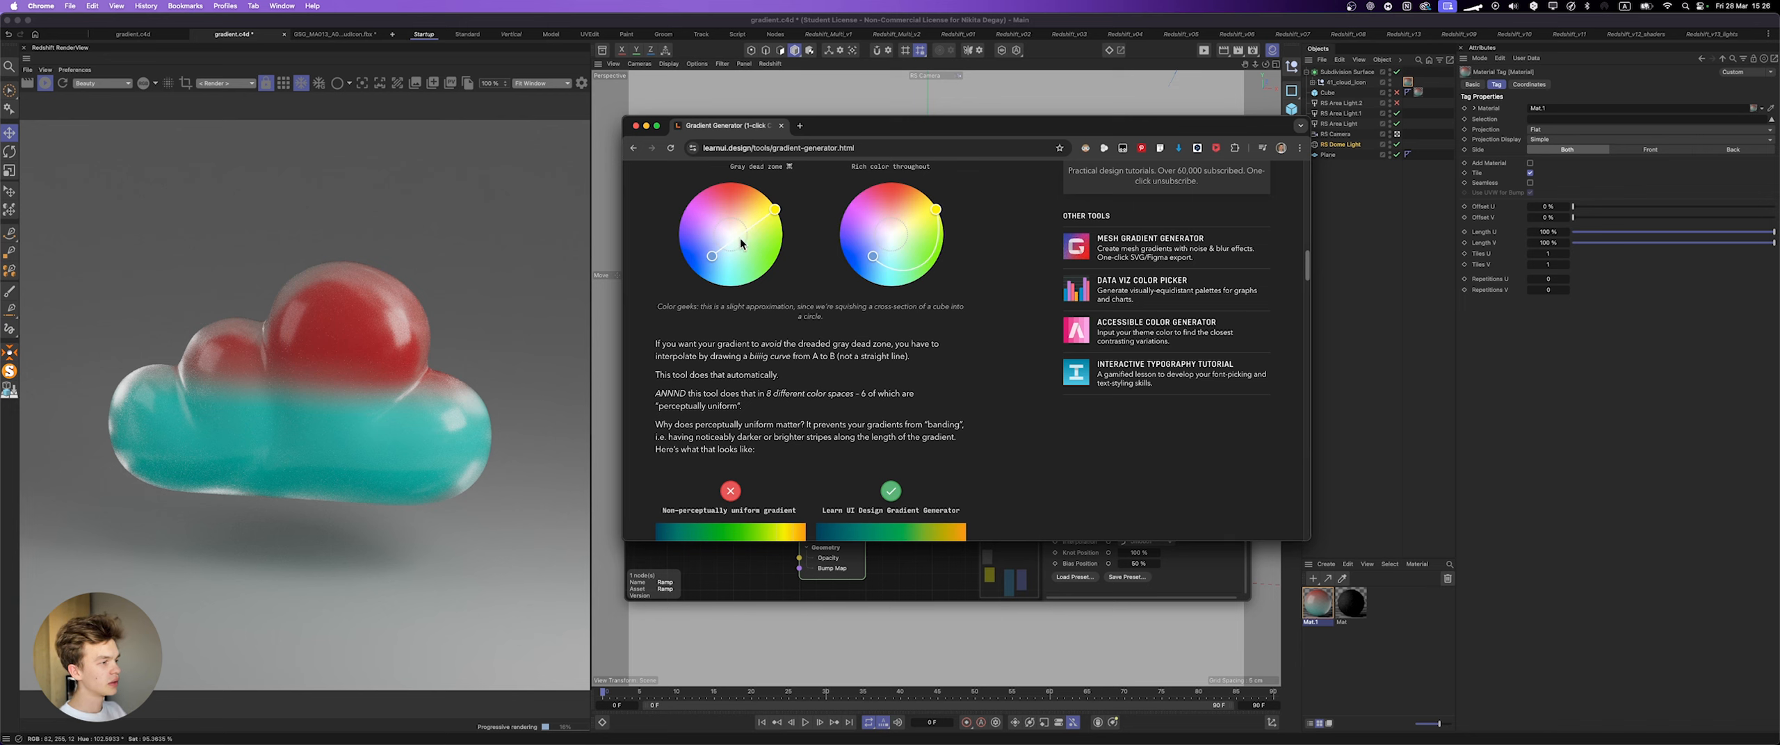
scroll(765, 236, up, 3)
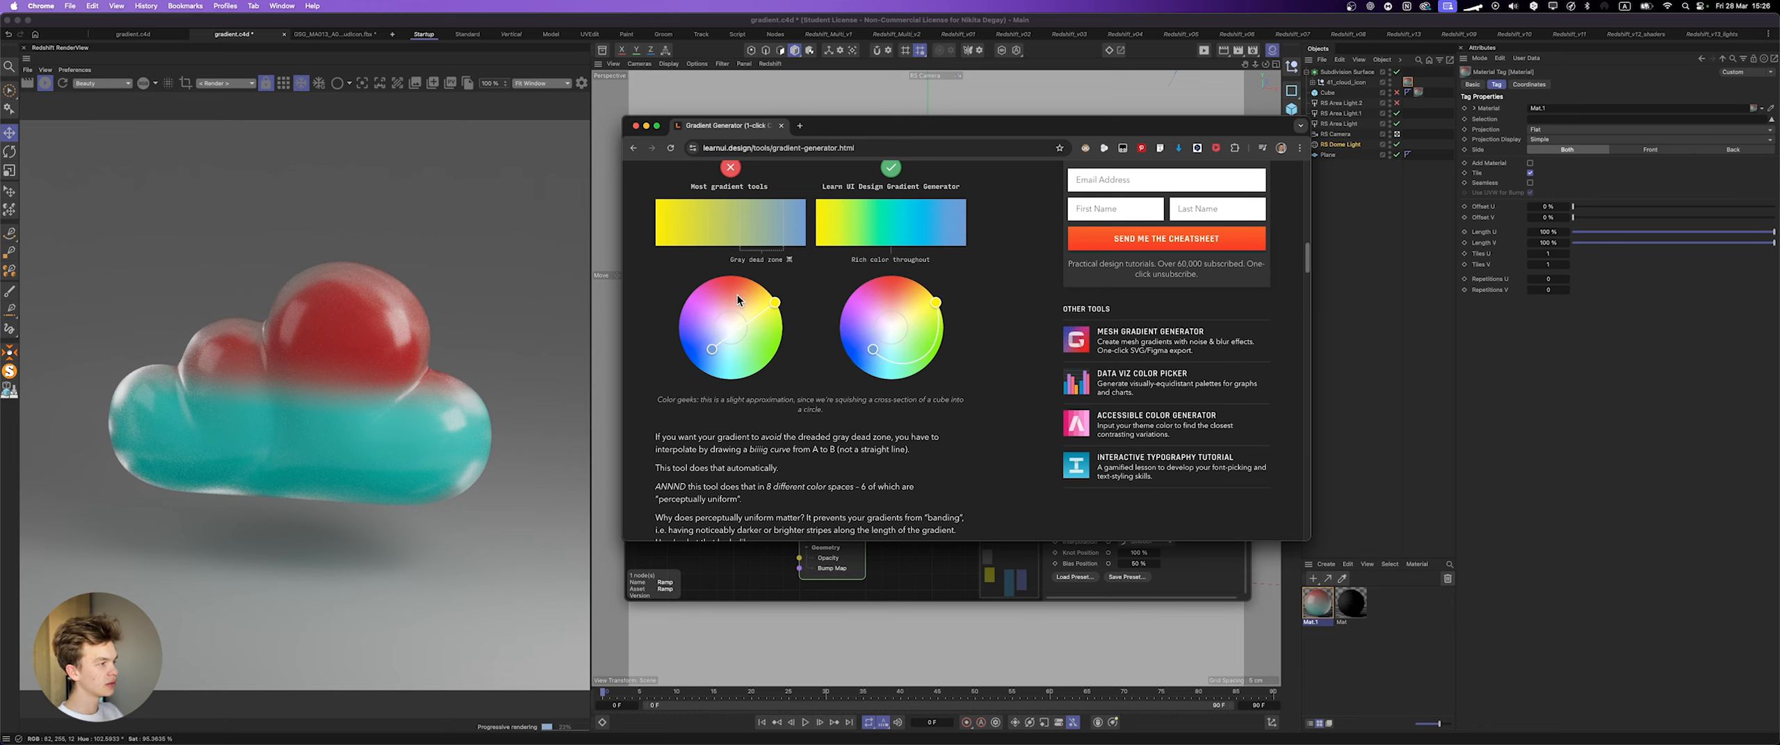
scroll(775, 325, up, 3)
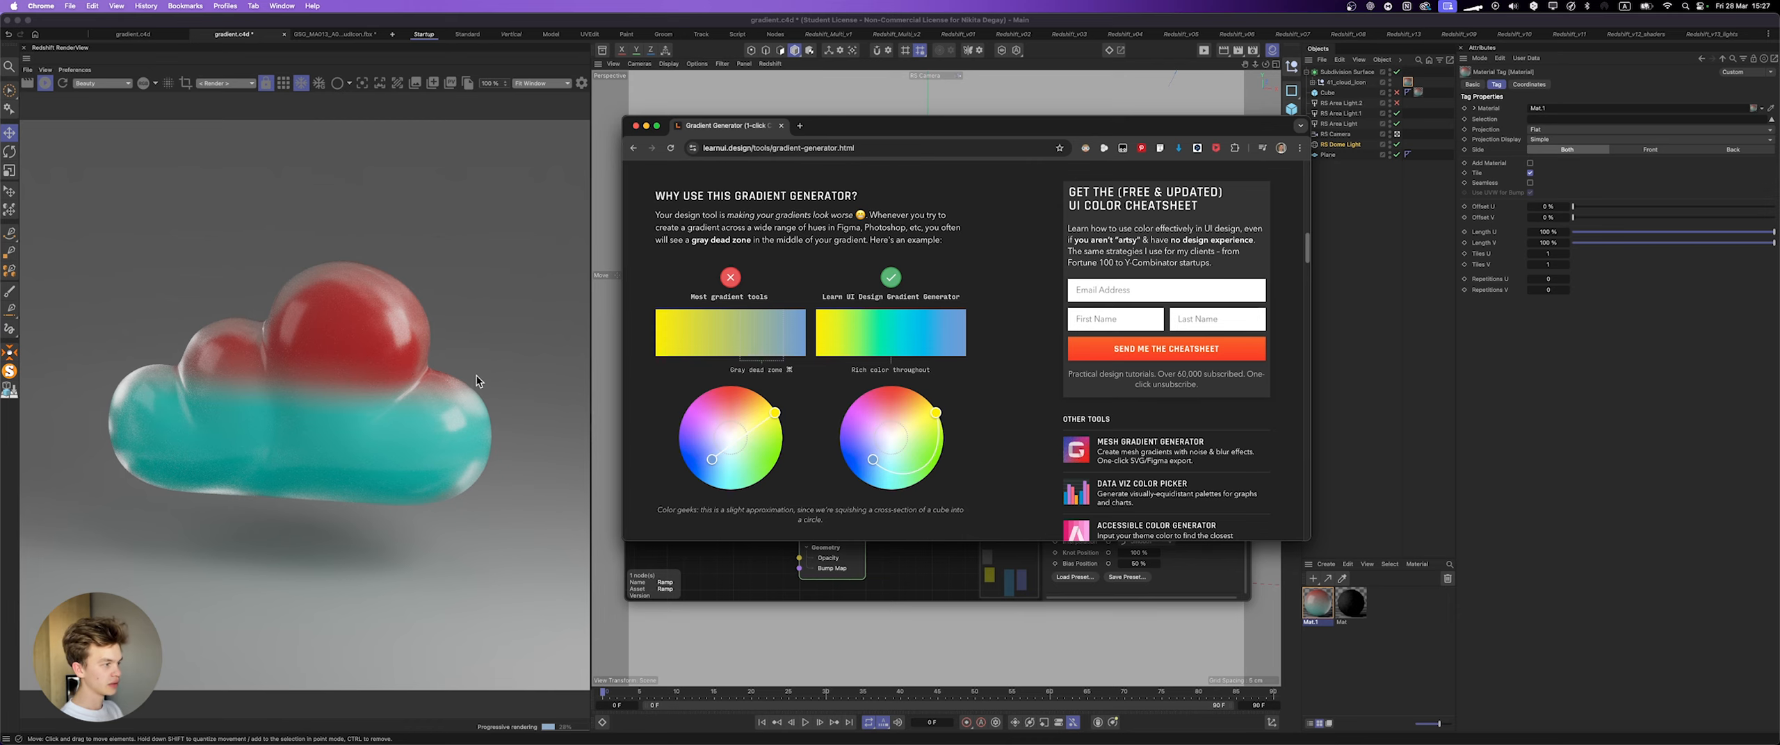
Step: Switch to Cinema 4D, try shifting the ramp's bias point toward the cyan end, and undo the change
click(994, 592)
click(1158, 301)
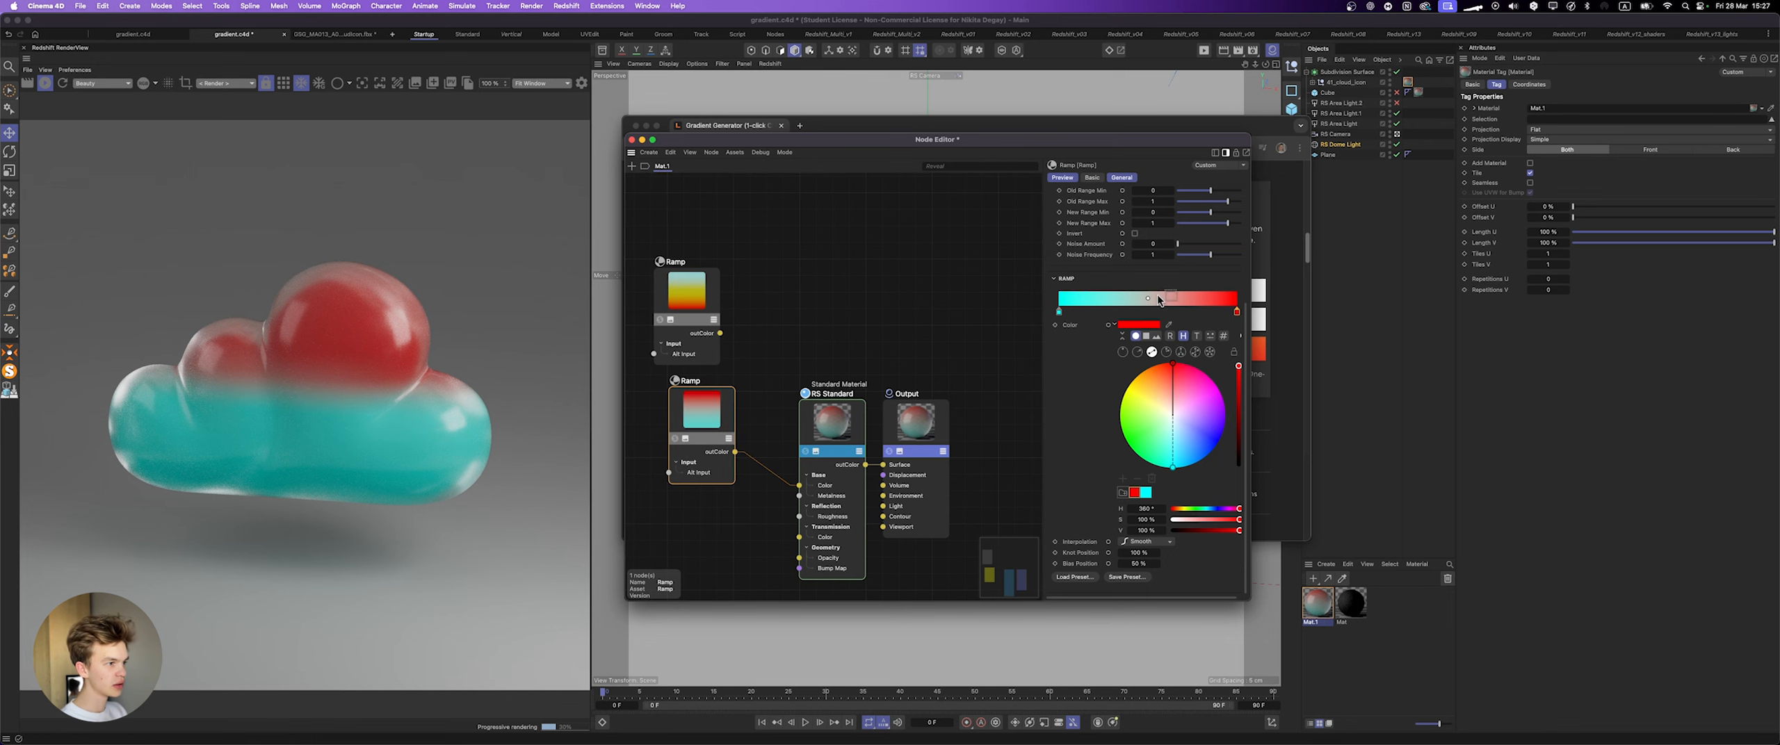
drag(1147, 299, 1082, 309)
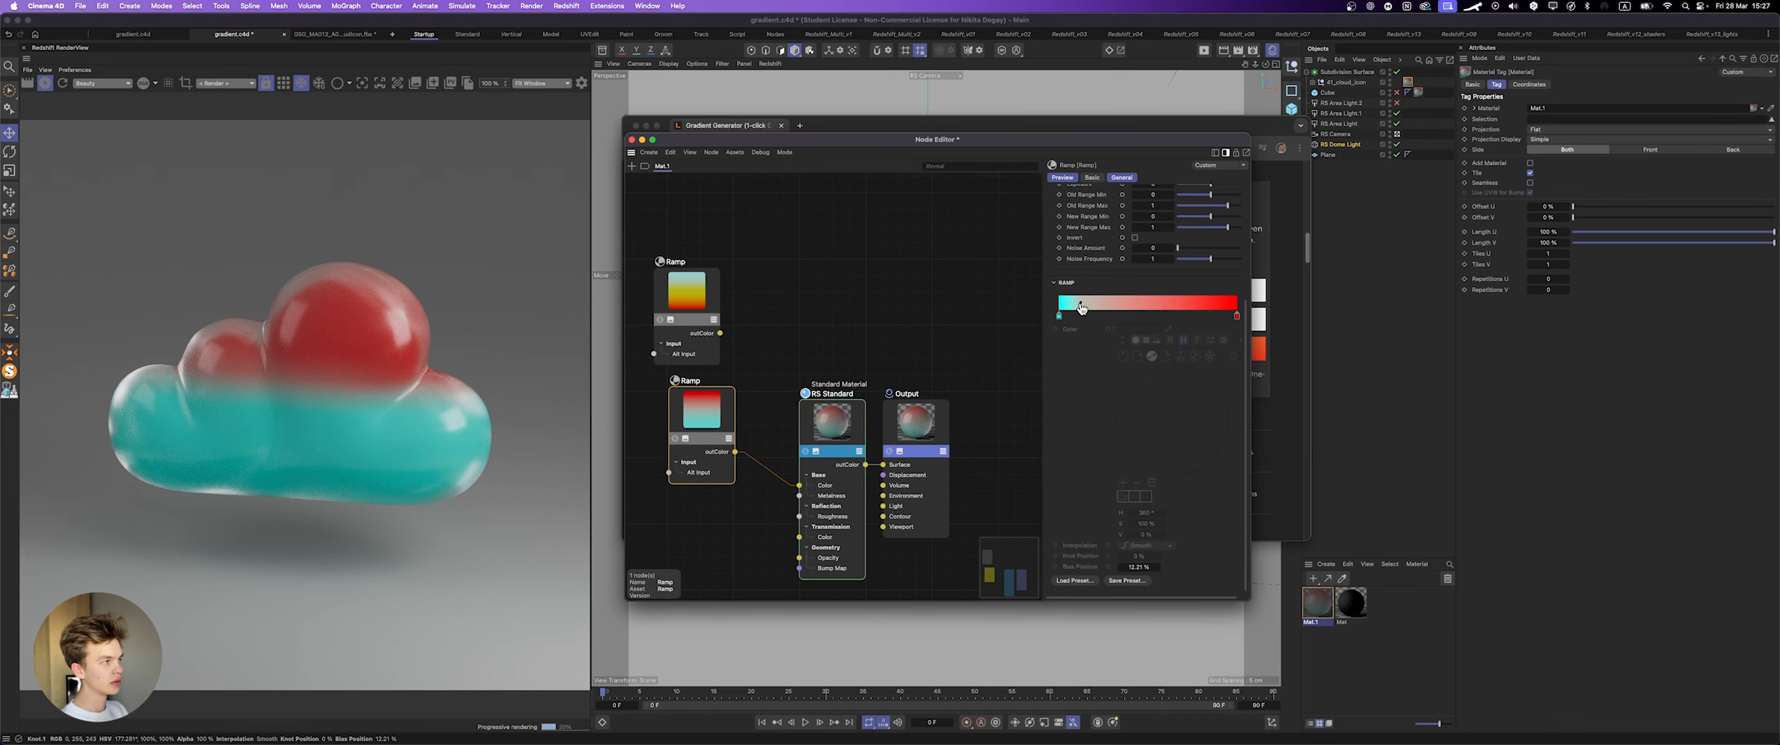
key(super+z)
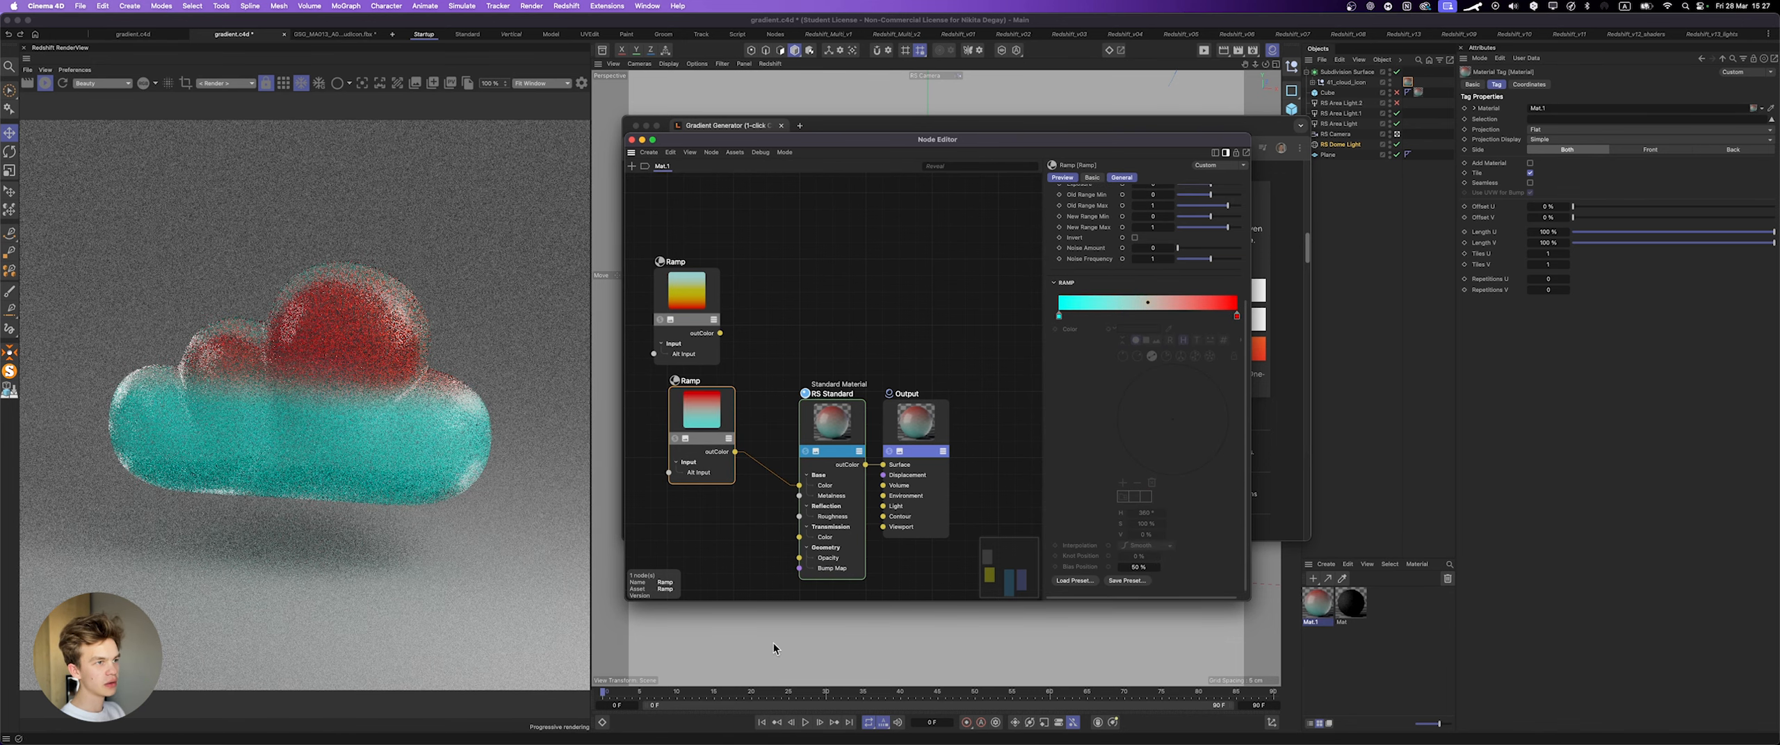
Step: Return to the gradient generator controls in Chrome, enlarge the browser window and reposition it over the node editor
key(super+Tab)
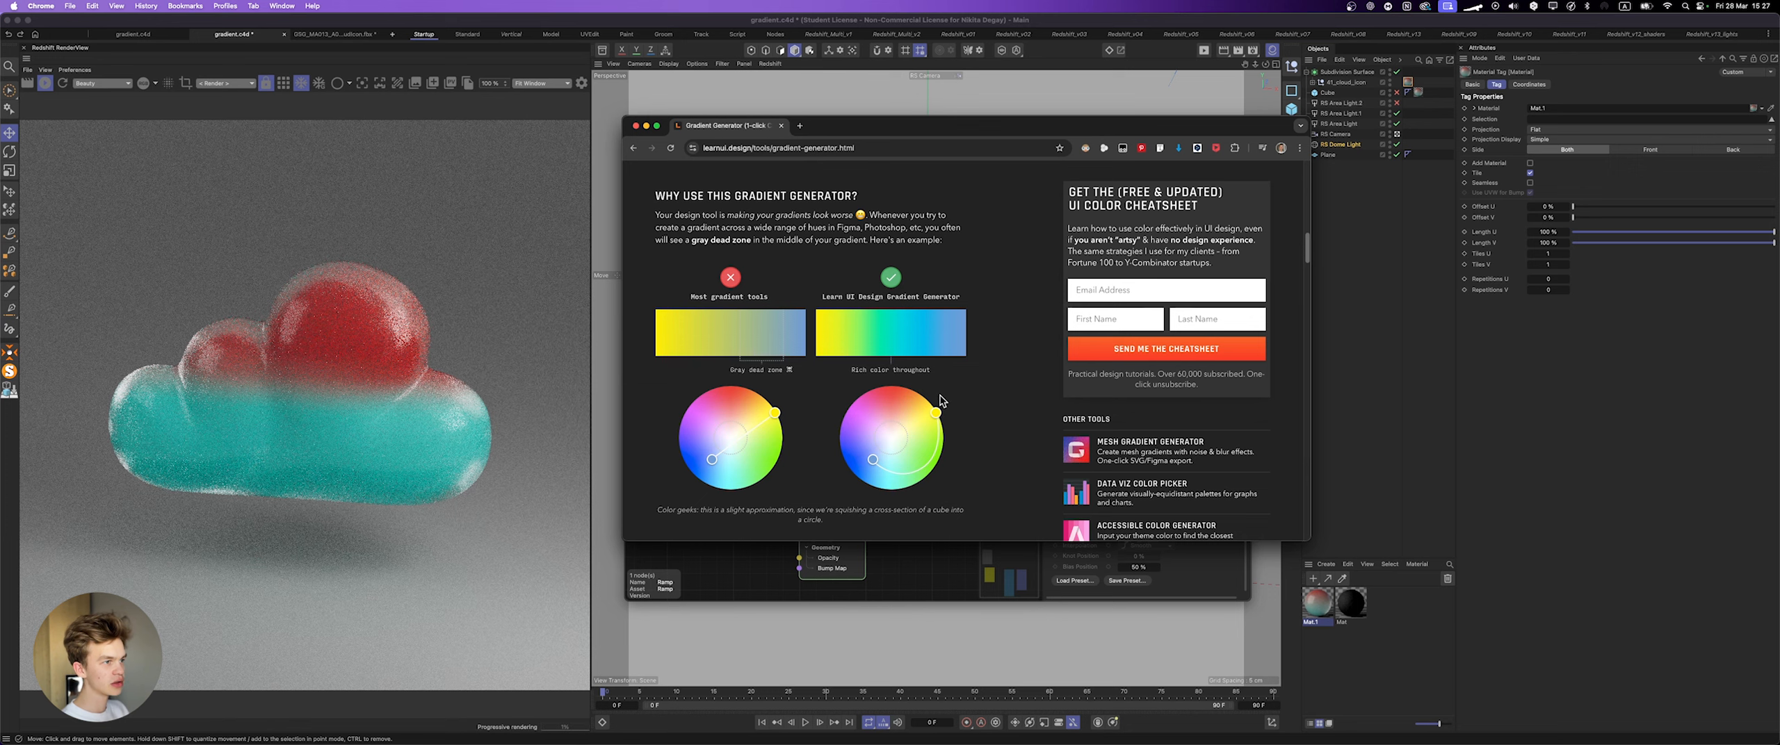
scroll(937, 419, down, 1)
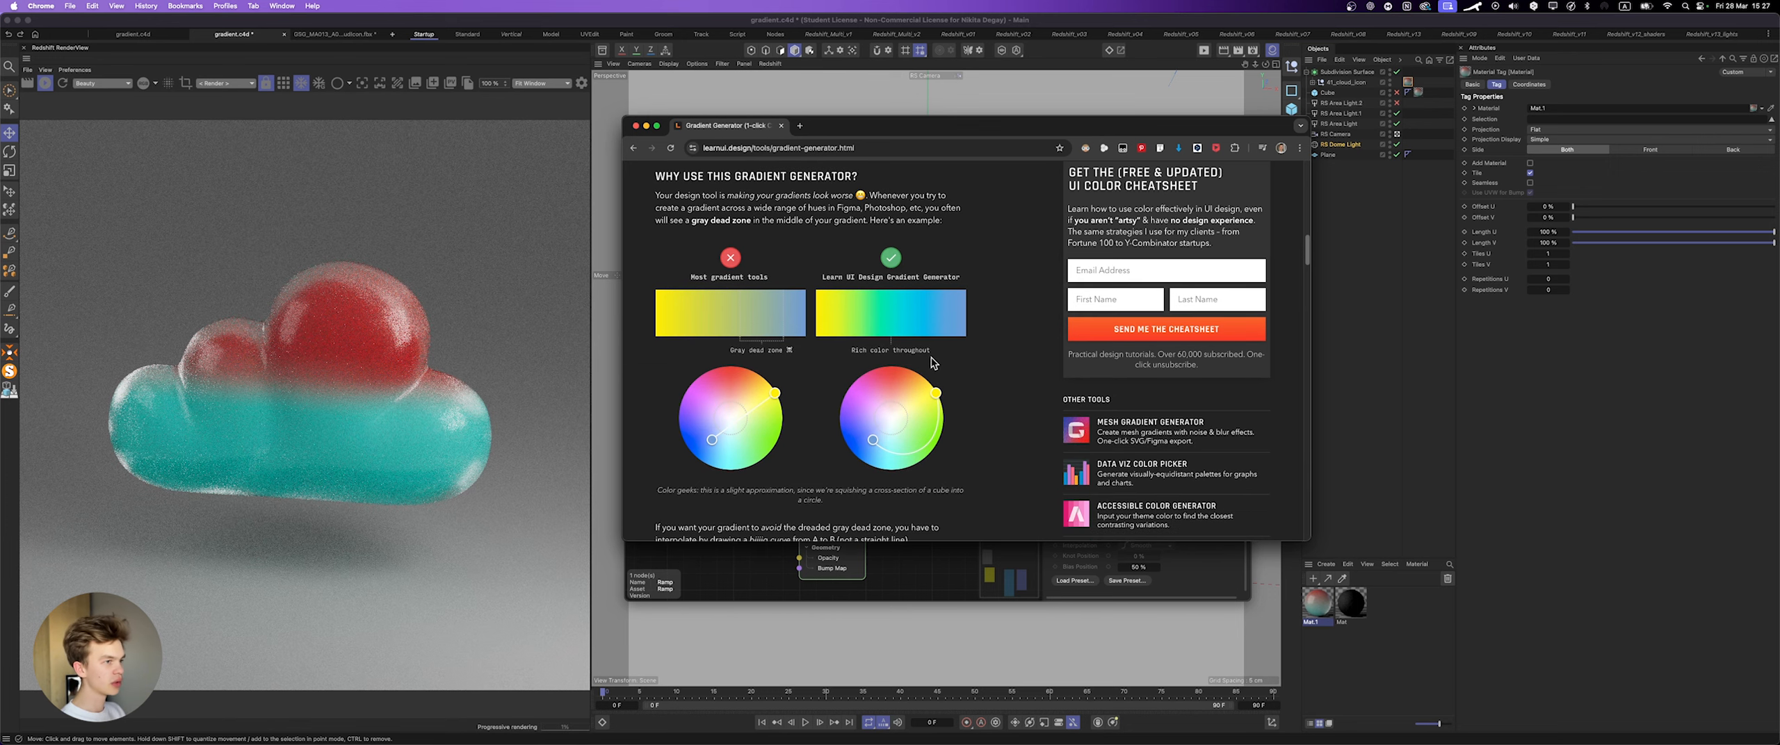
scroll(944, 363, up, 10)
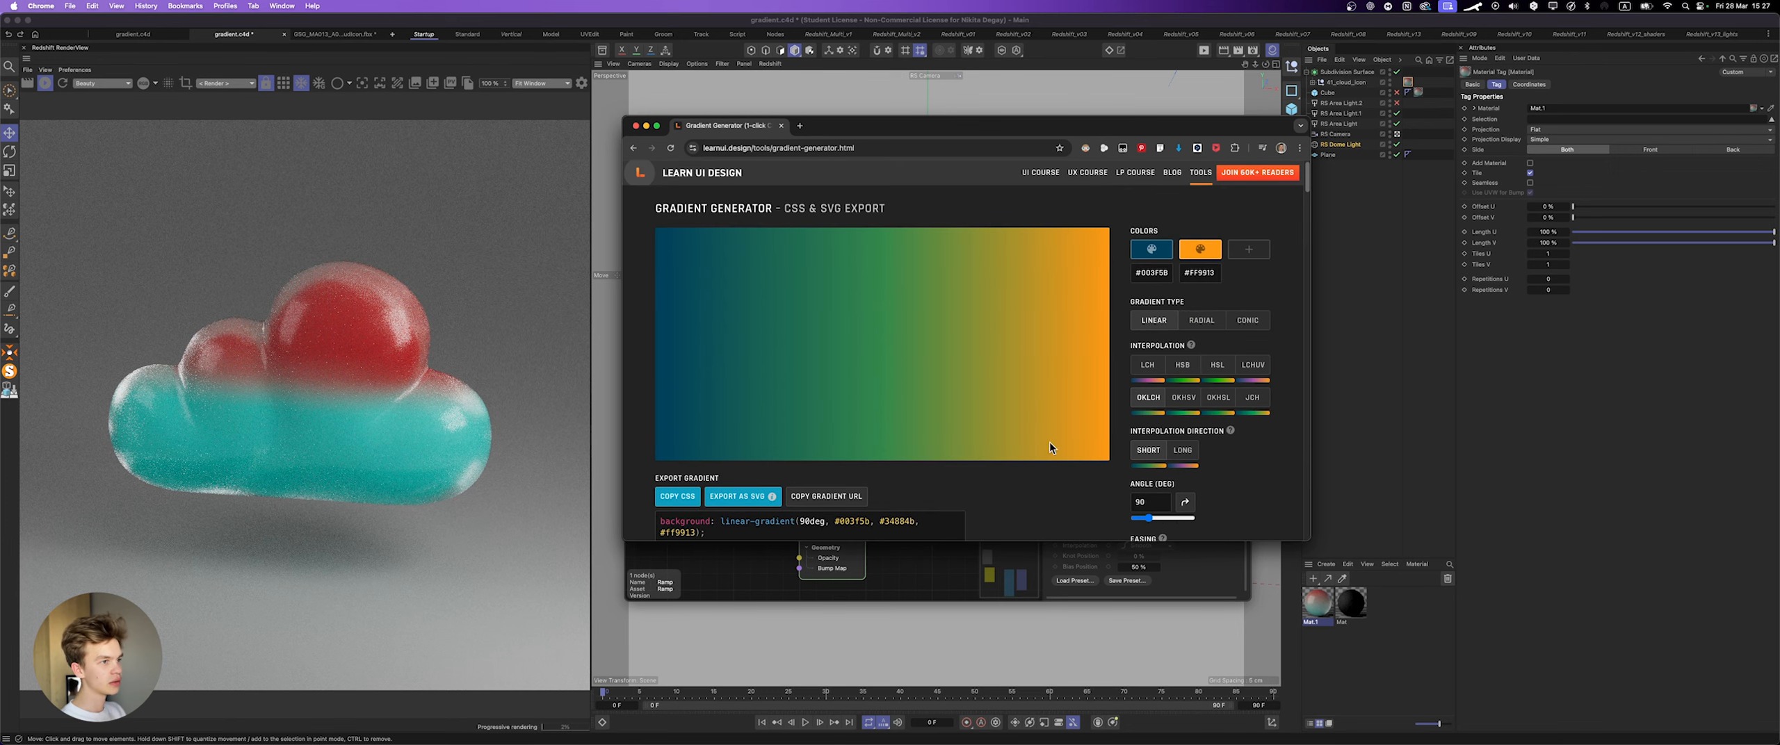
scroll(995, 473, down, 2)
scroll(998, 455, up, 2)
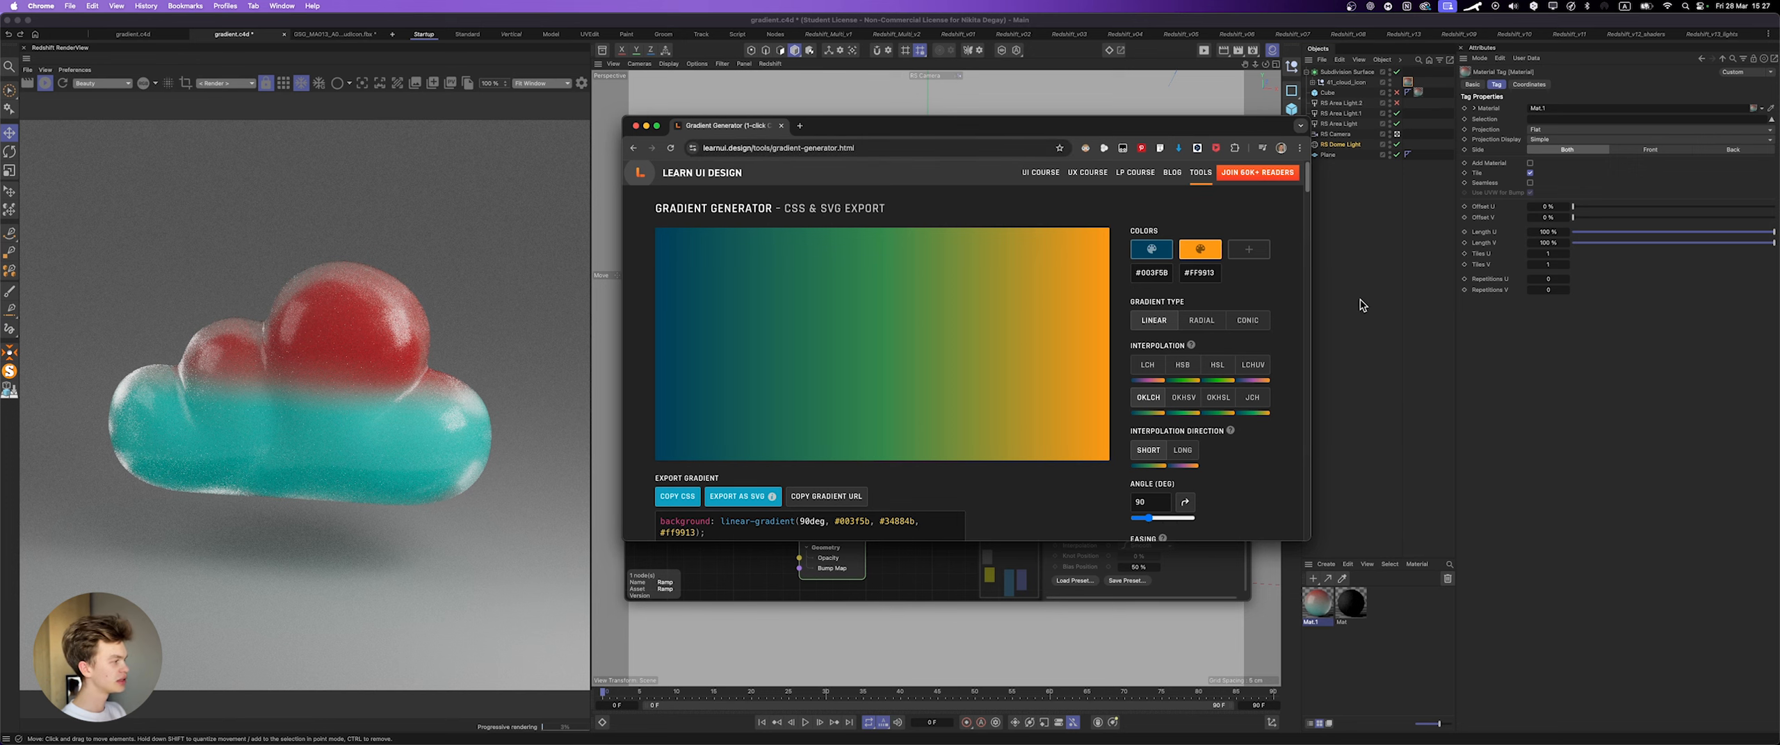
drag(1311, 541, 1506, 593)
drag(1278, 126, 1210, 70)
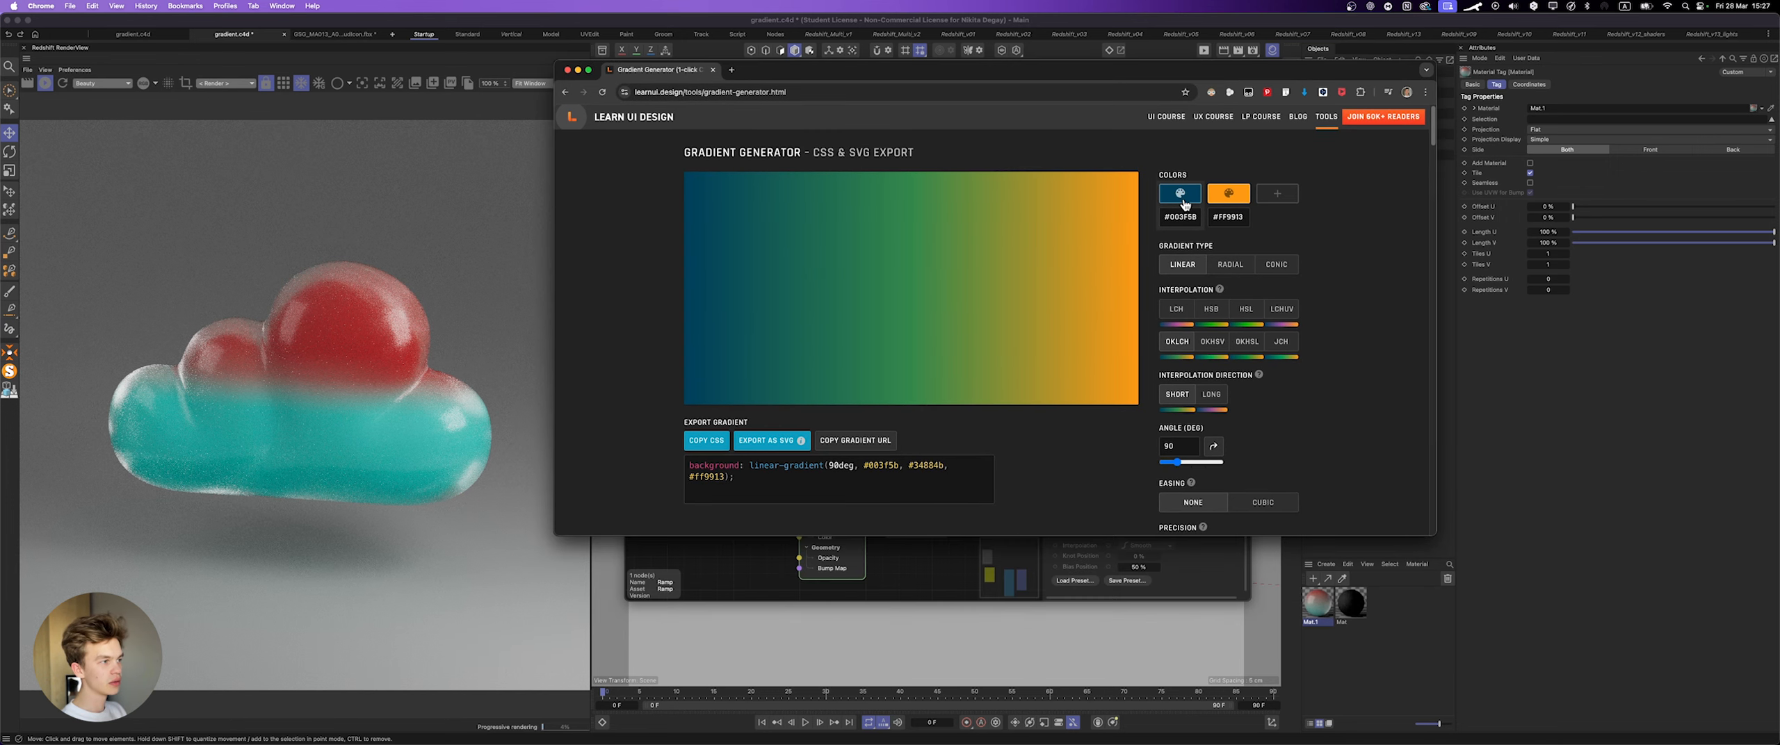
Step: Set the gradient's first color to red #d00000 and its second color to turquoise #00ffc3
click(1185, 203)
drag(1214, 212, 1166, 210)
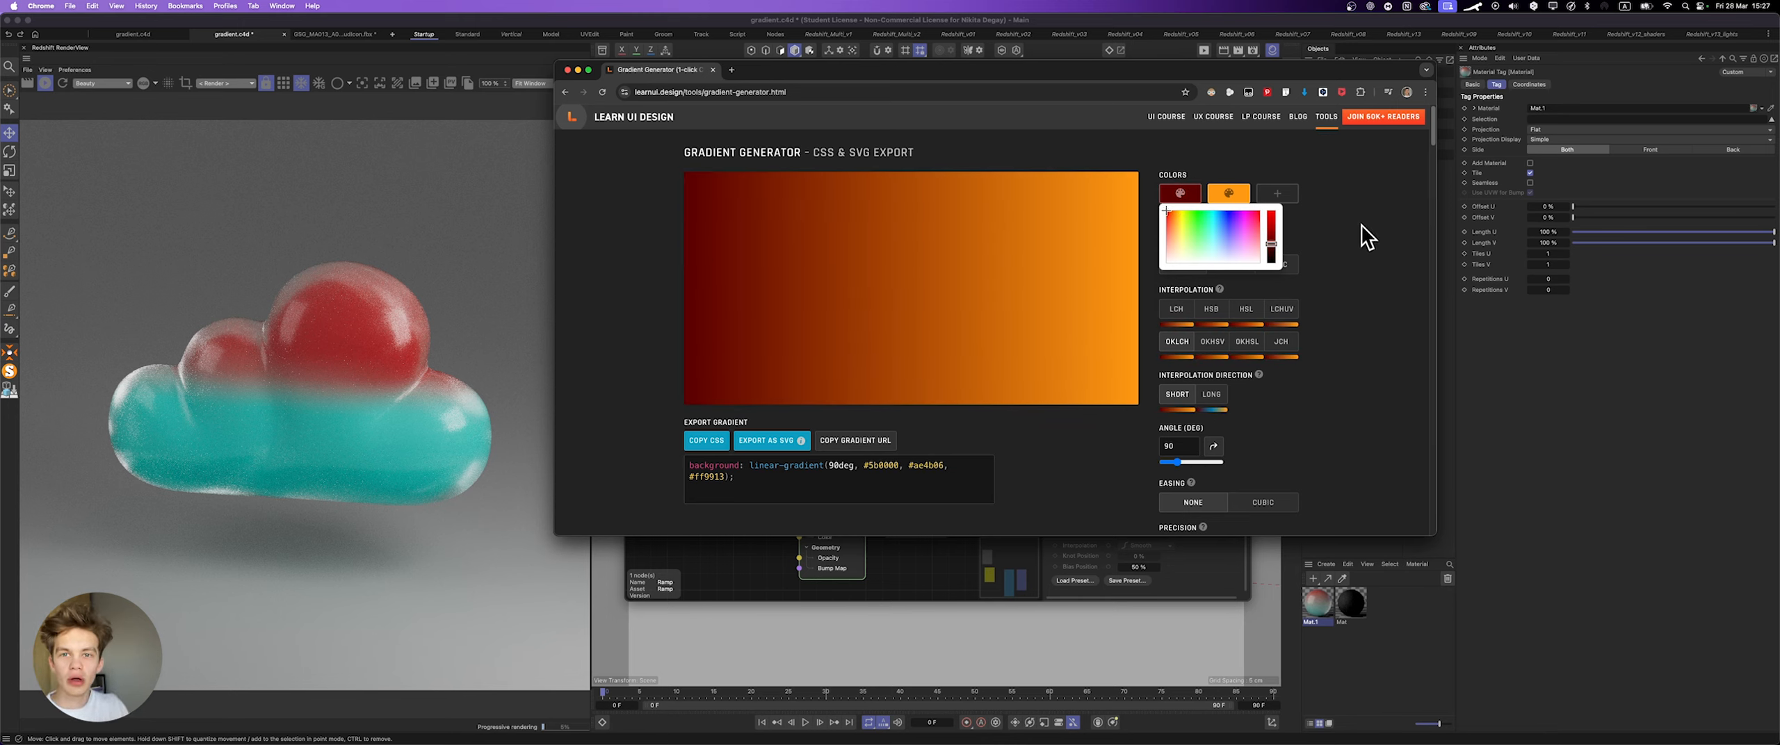
drag(1271, 245, 1271, 226)
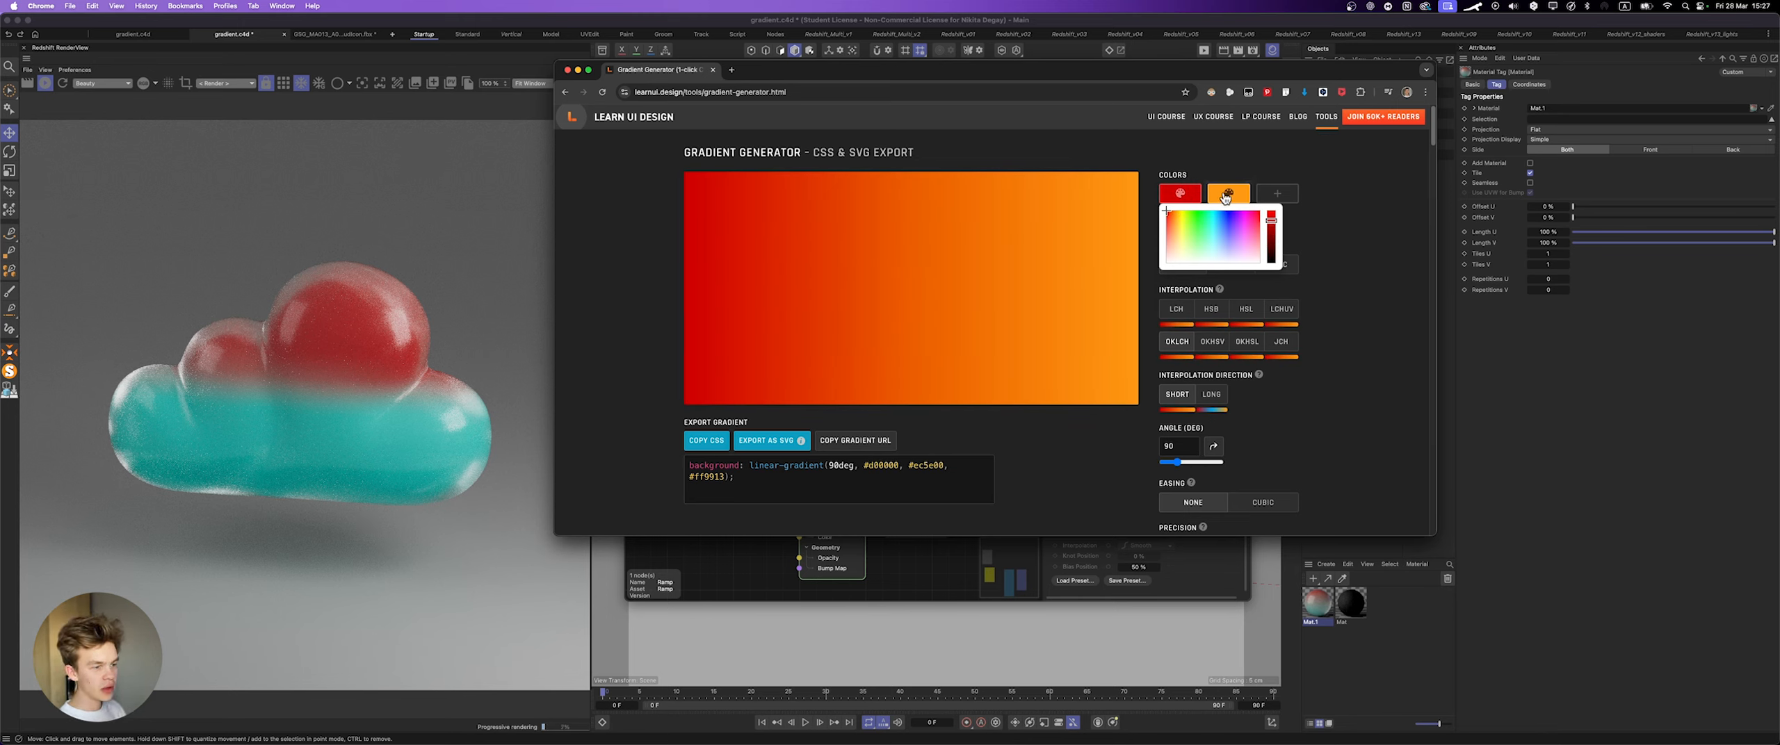
click(1227, 194)
click(1258, 207)
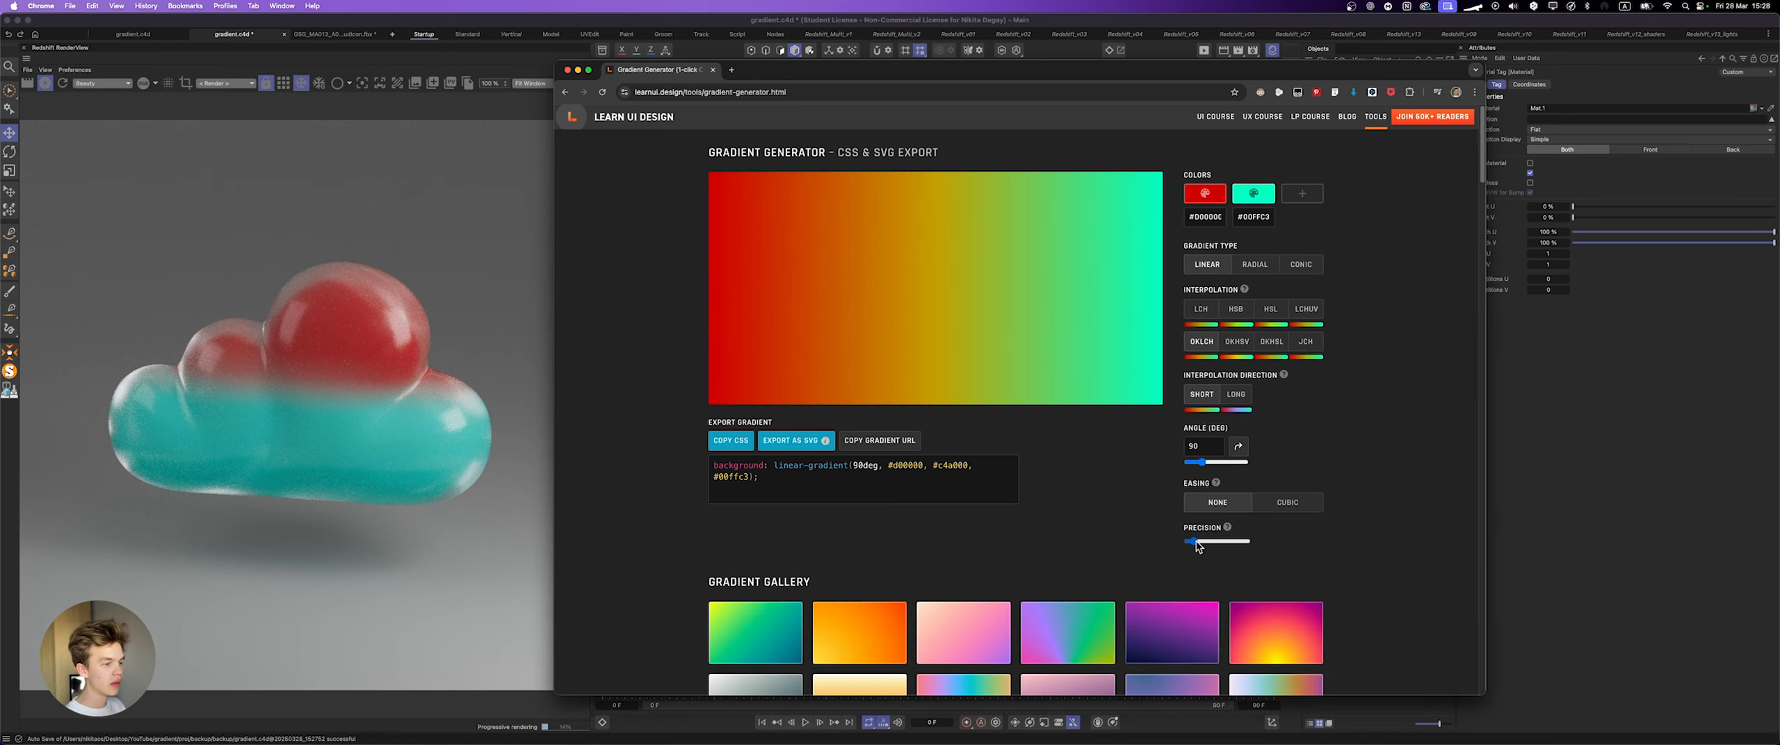
Step: Try the maximum gradient precision and reduce it until the CSS code lists #d00000, #d67600, #a2c600 and #00ffc3
drag(1196, 540, 1257, 545)
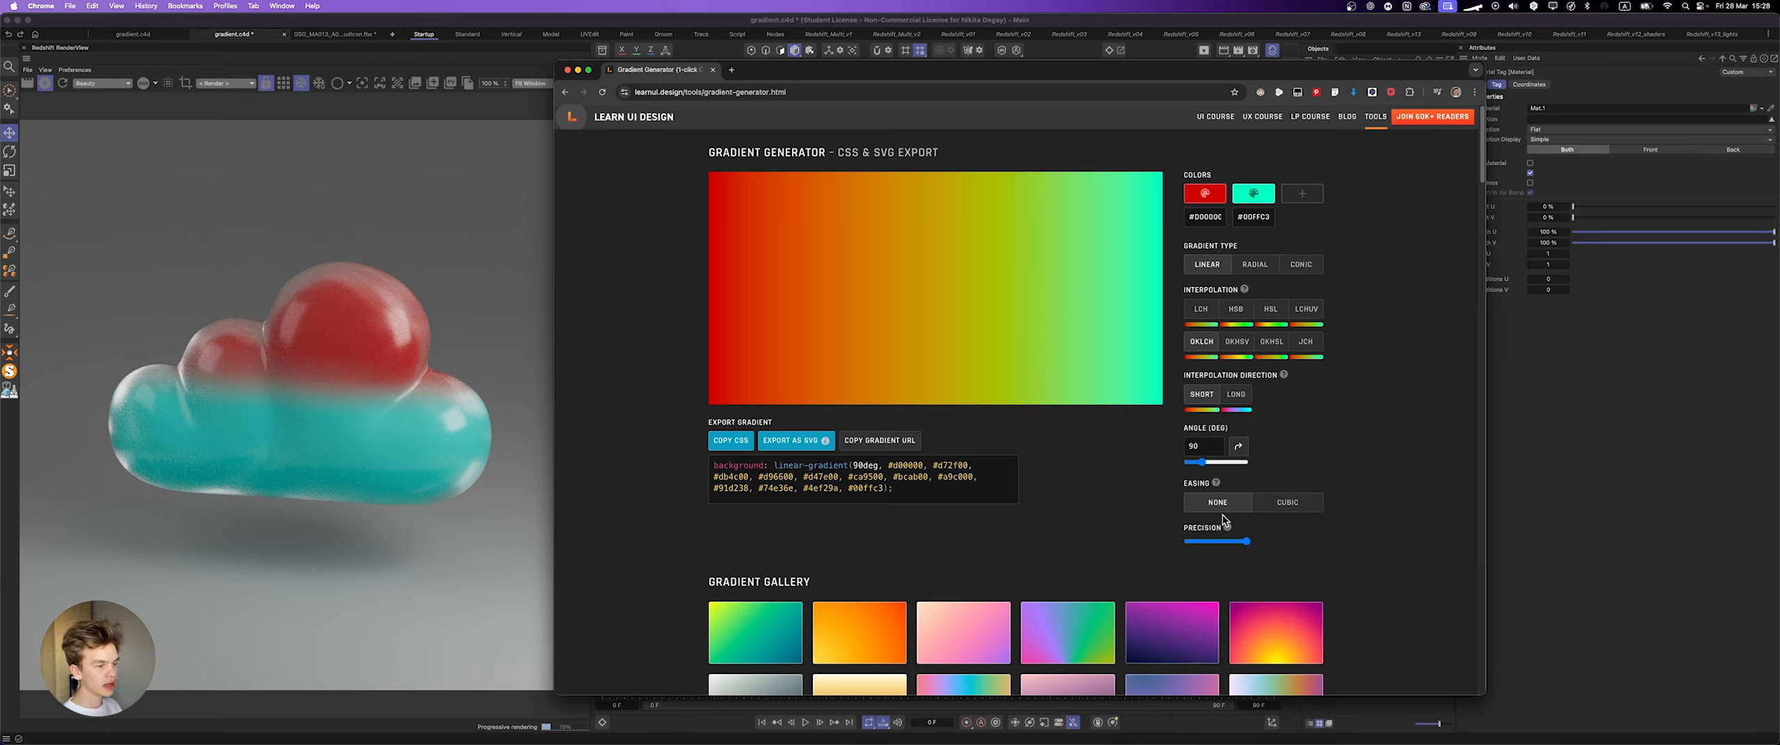
drag(1229, 545, 1199, 542)
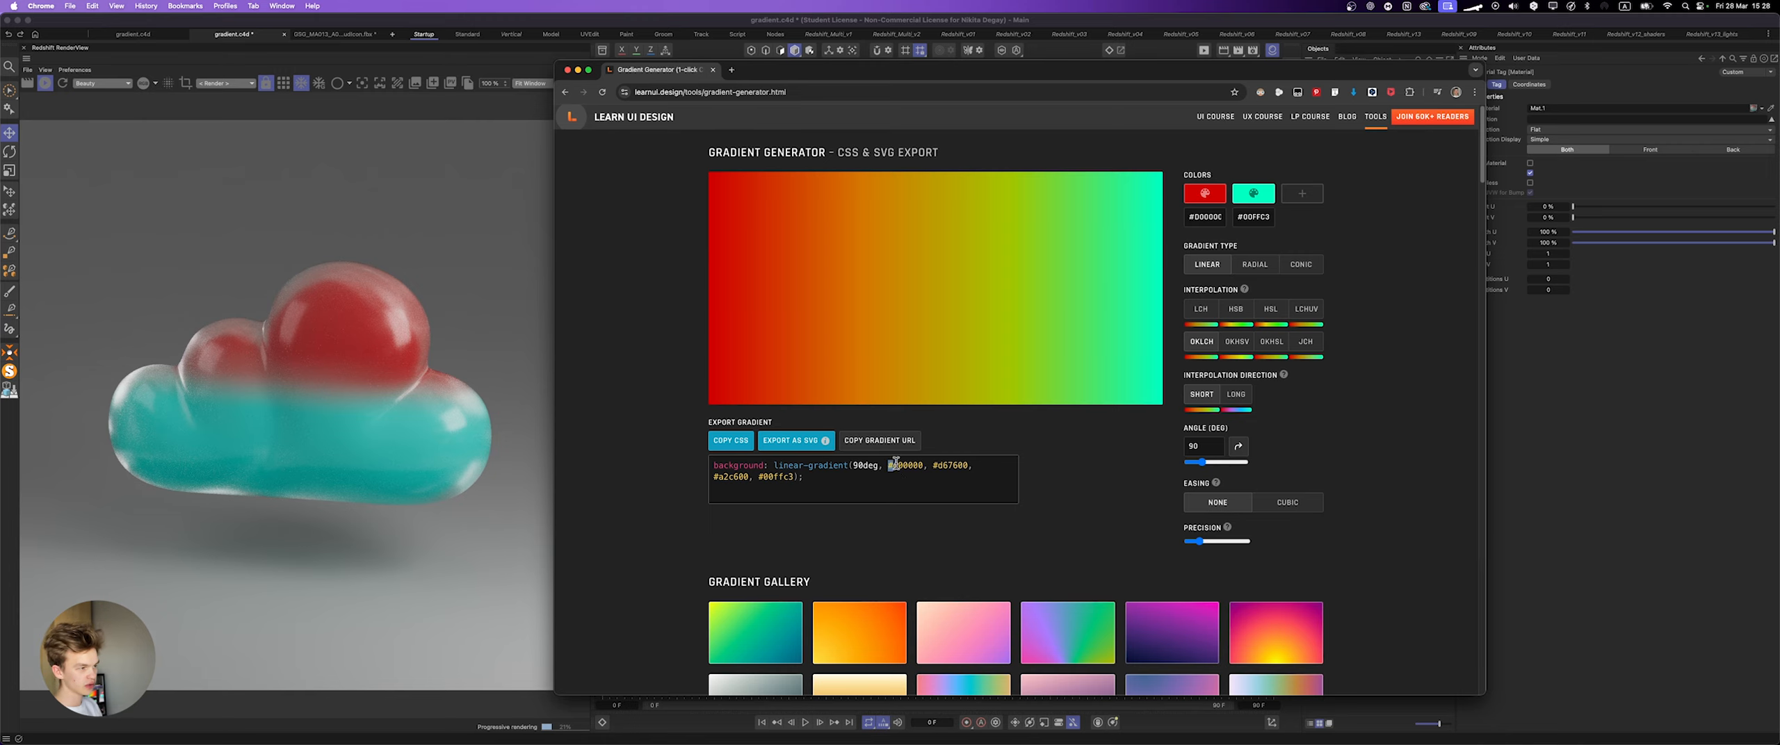
triple_click(932, 464)
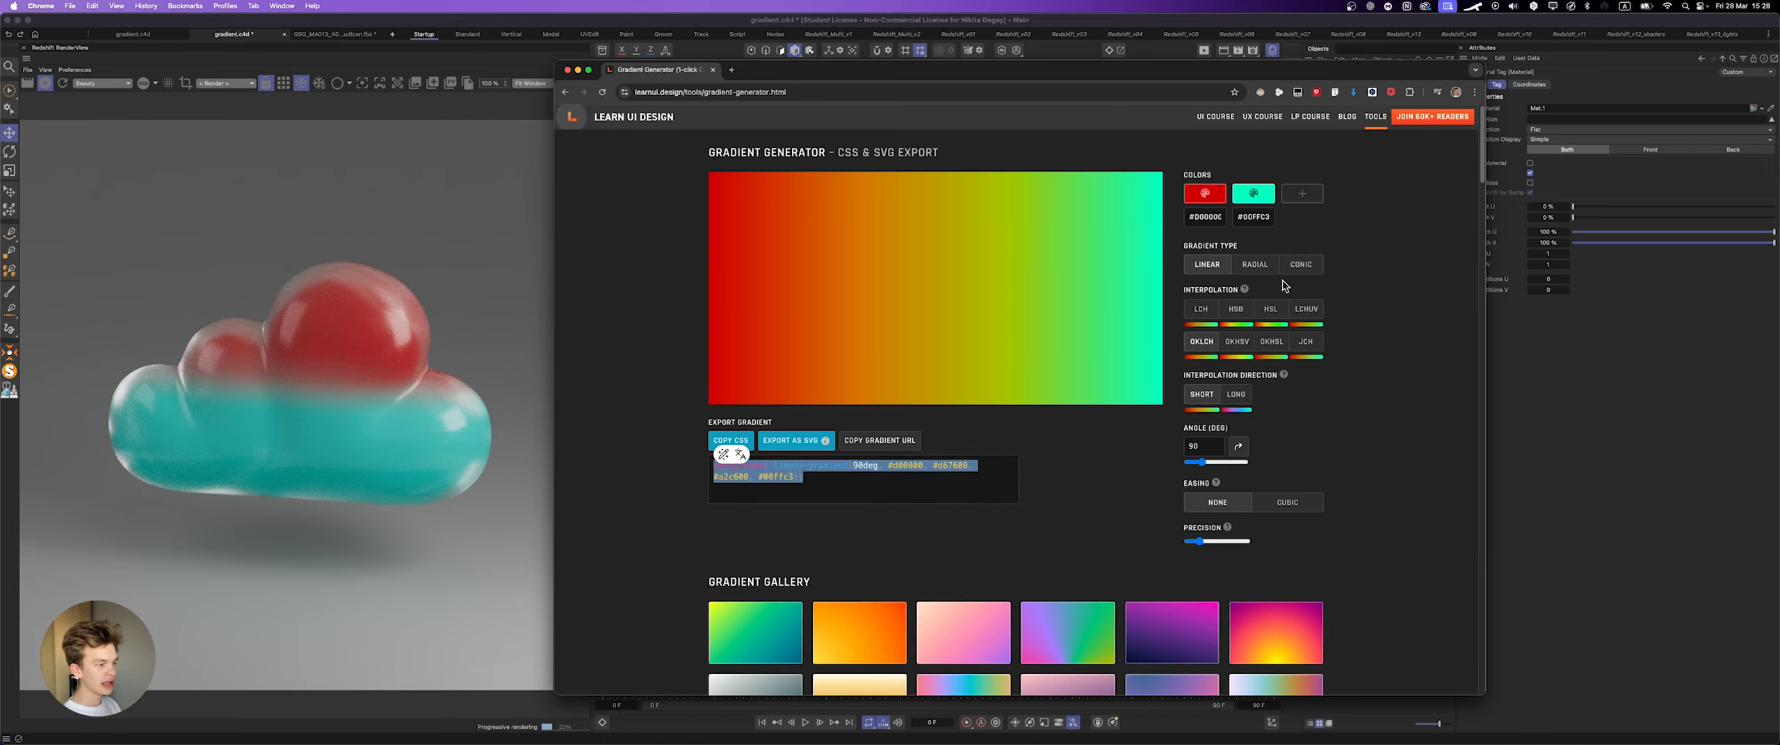
click(1134, 443)
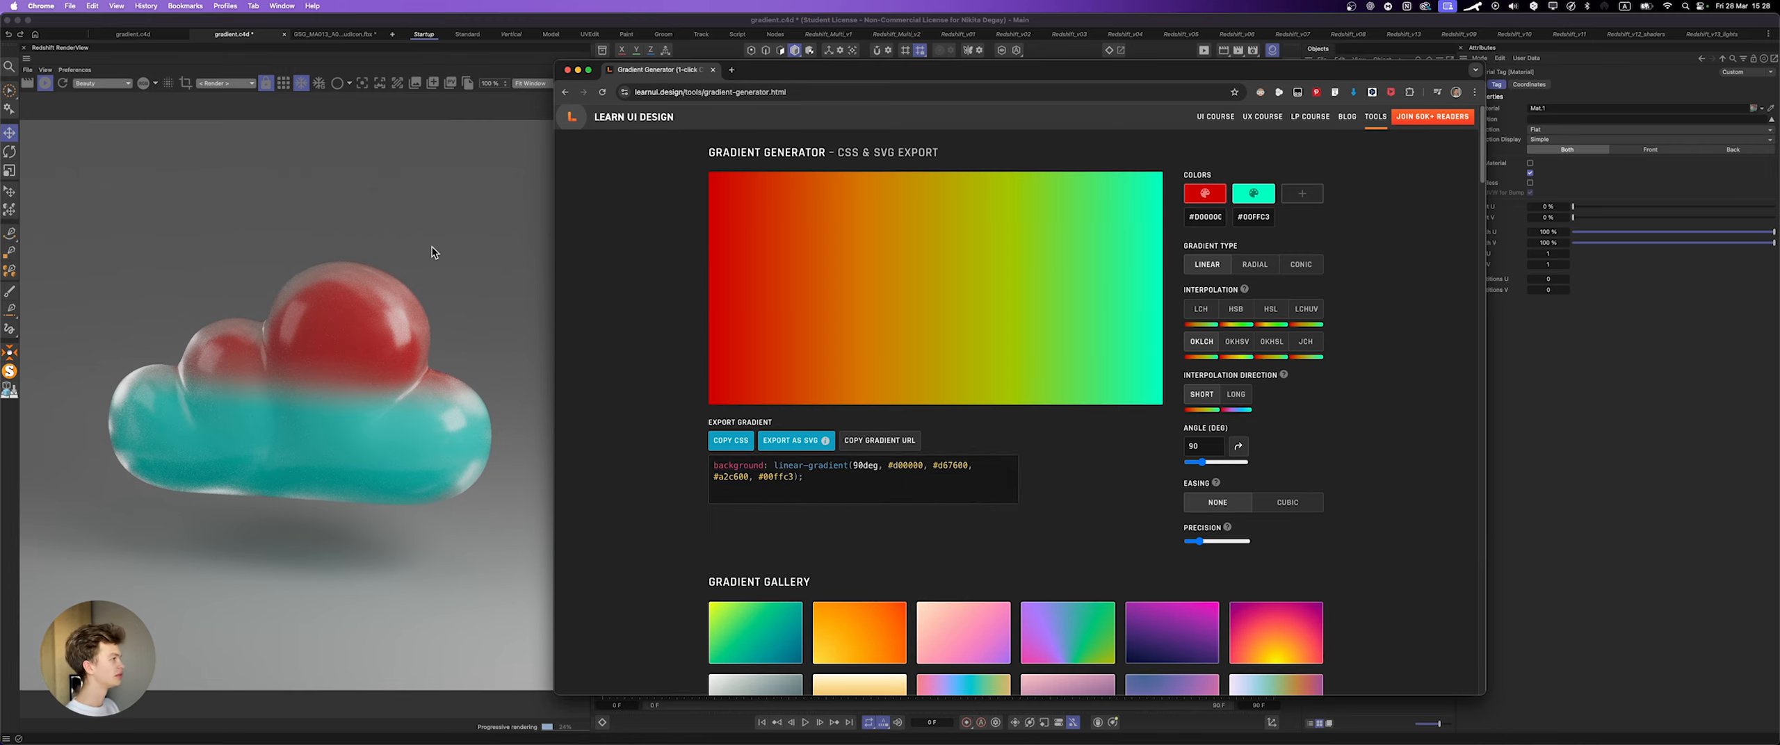
Step: Switch to Cinema 4D, take a snapshot of the current cloud render and hide the snapshot area
click(346, 73)
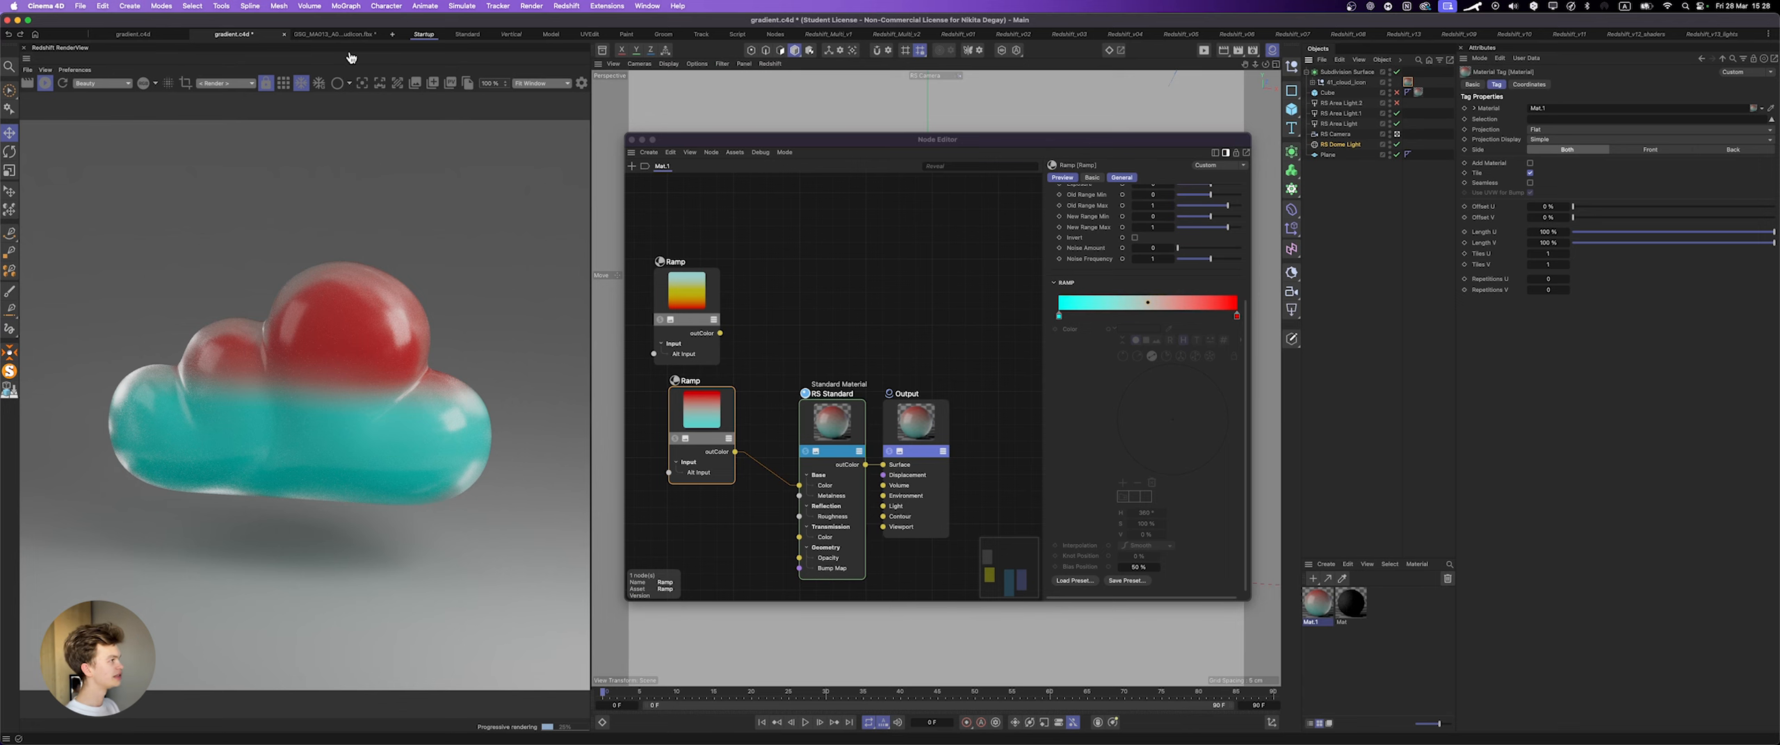
click(433, 83)
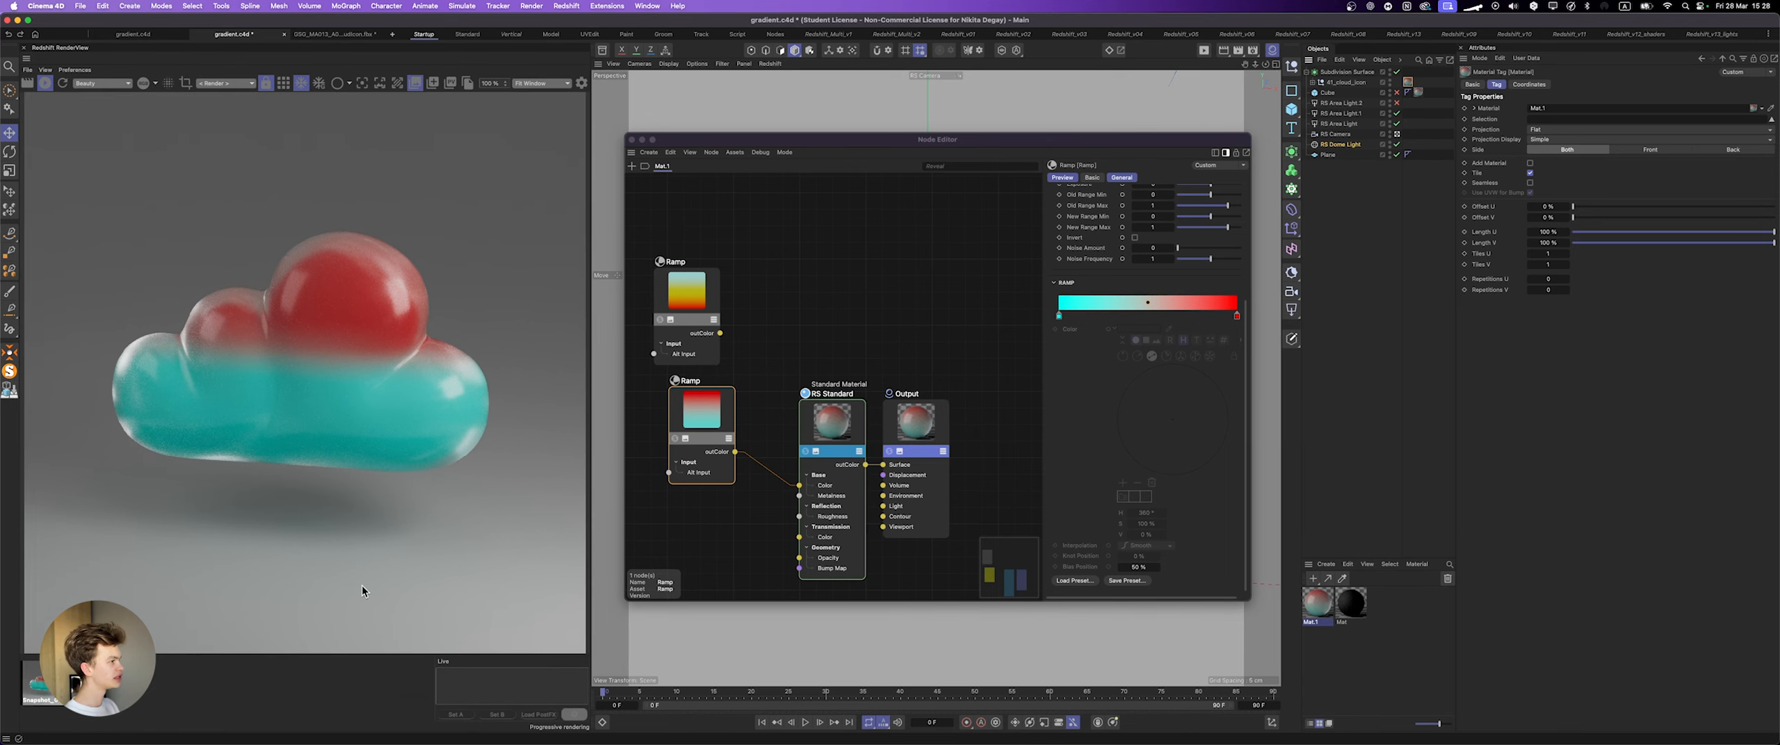
click(416, 83)
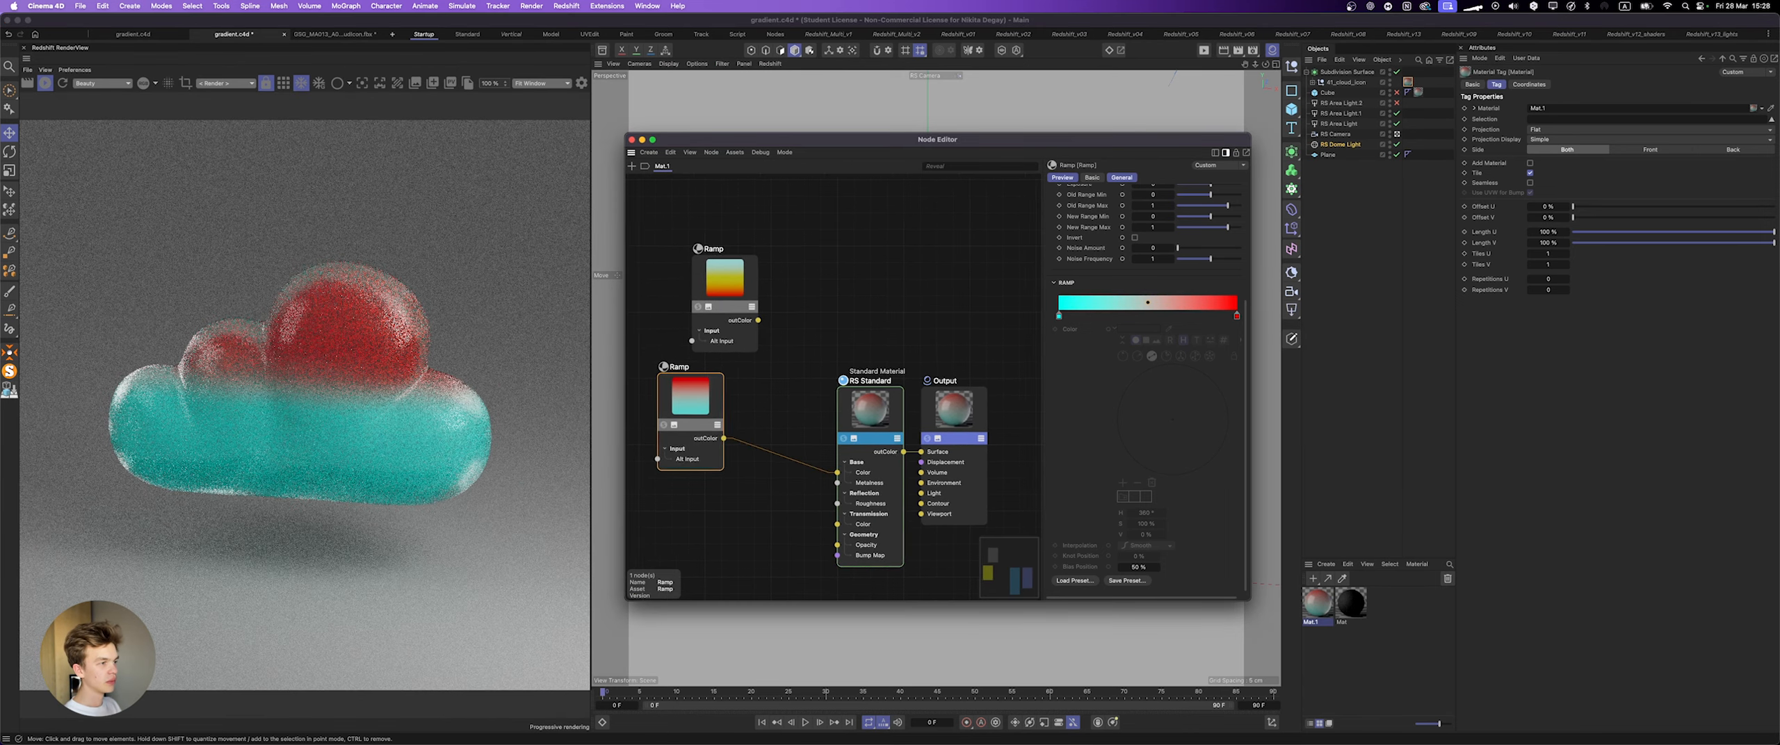
Step: Switch to the gradient generator in Chrome, select the exported CSS color code and return to the Cinema 4D node editor
key(super+Tab)
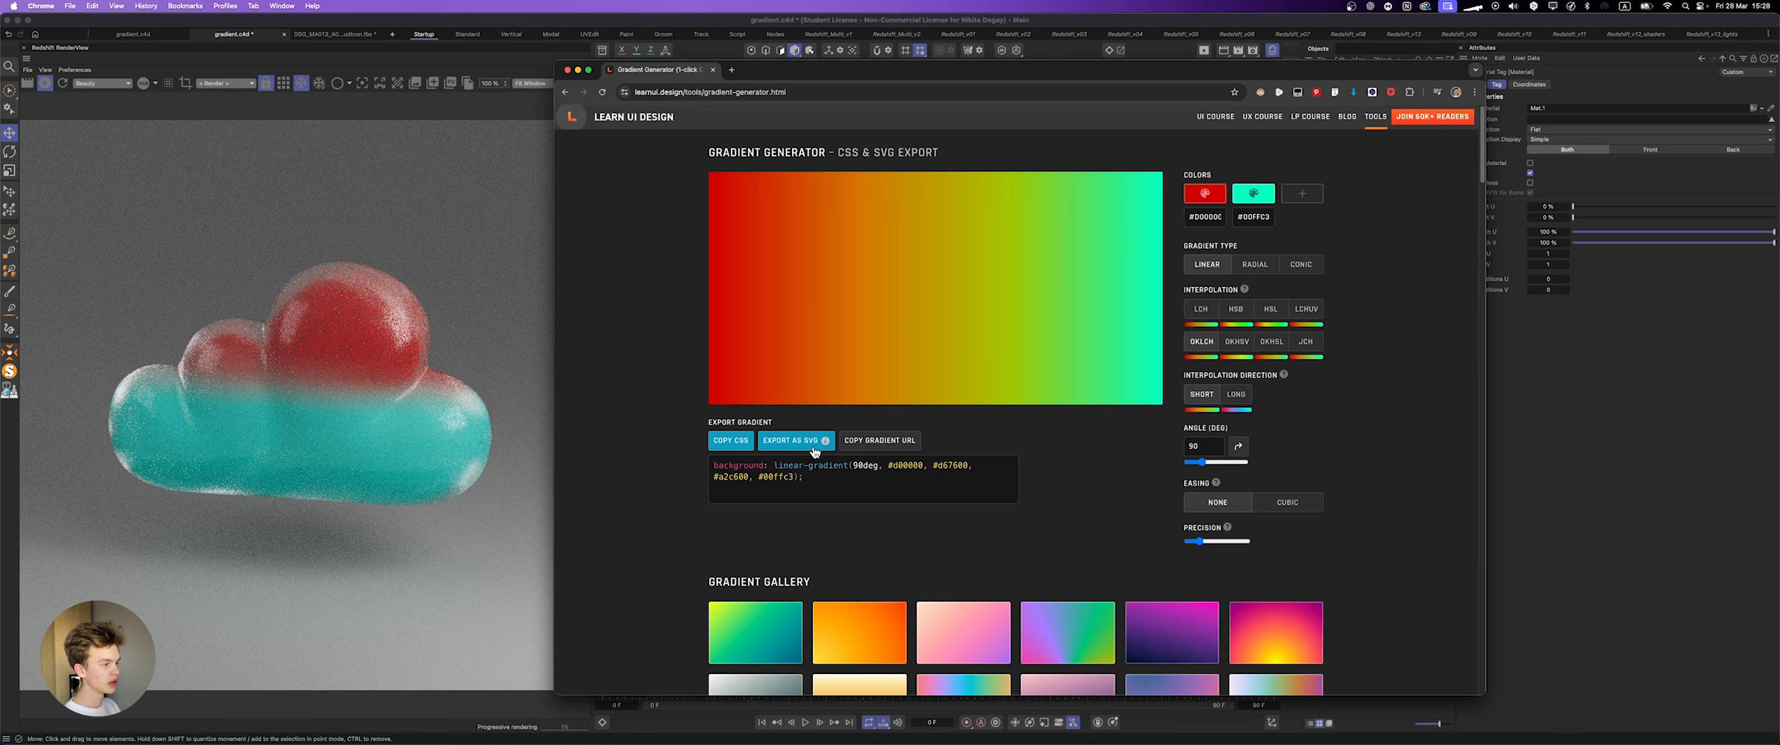
click(904, 463)
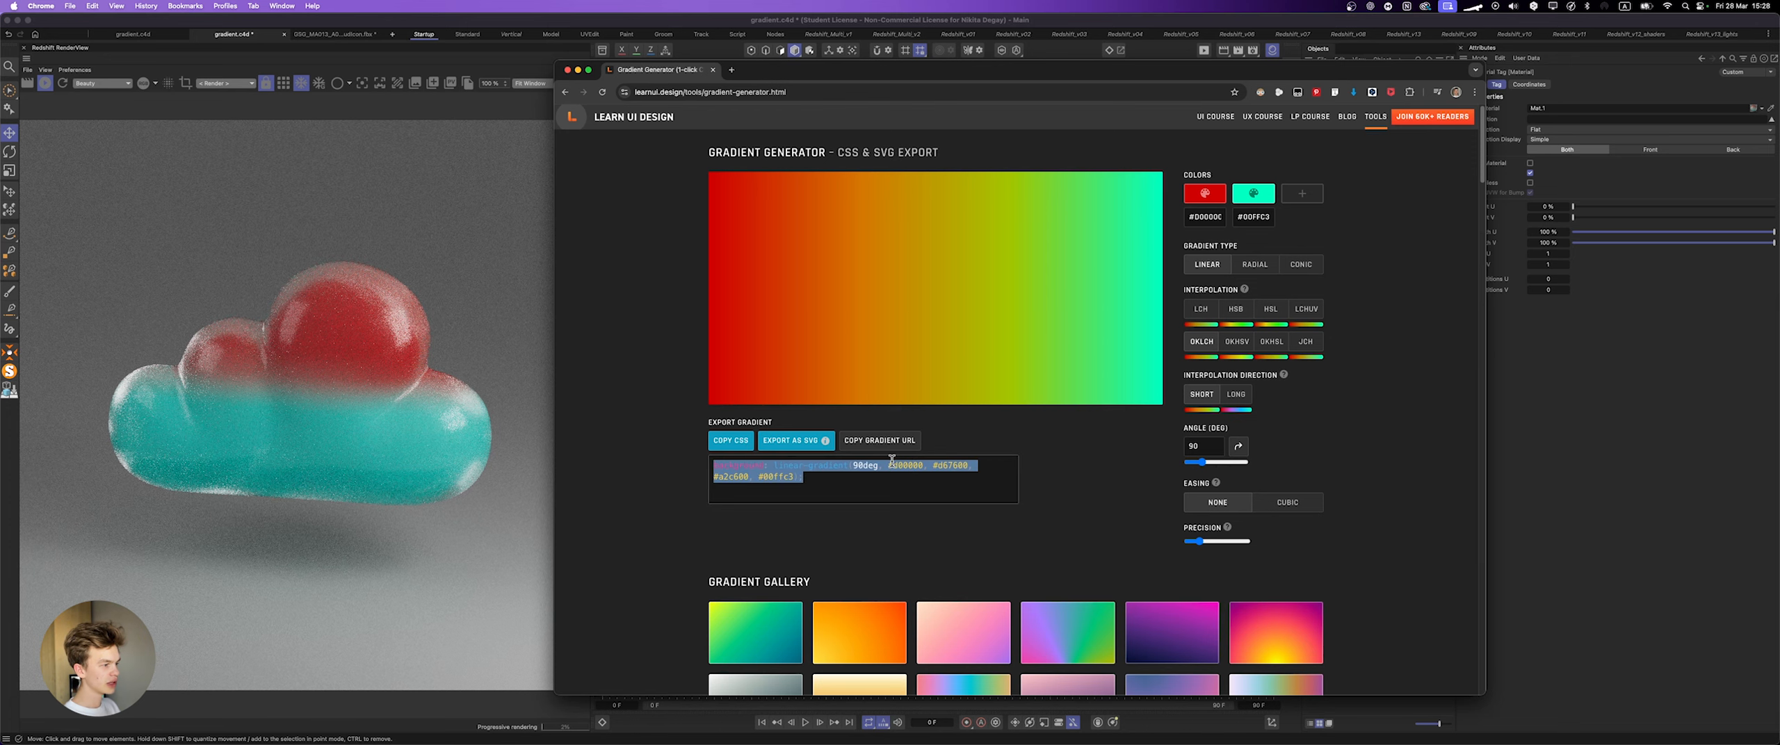
key(super+Tab)
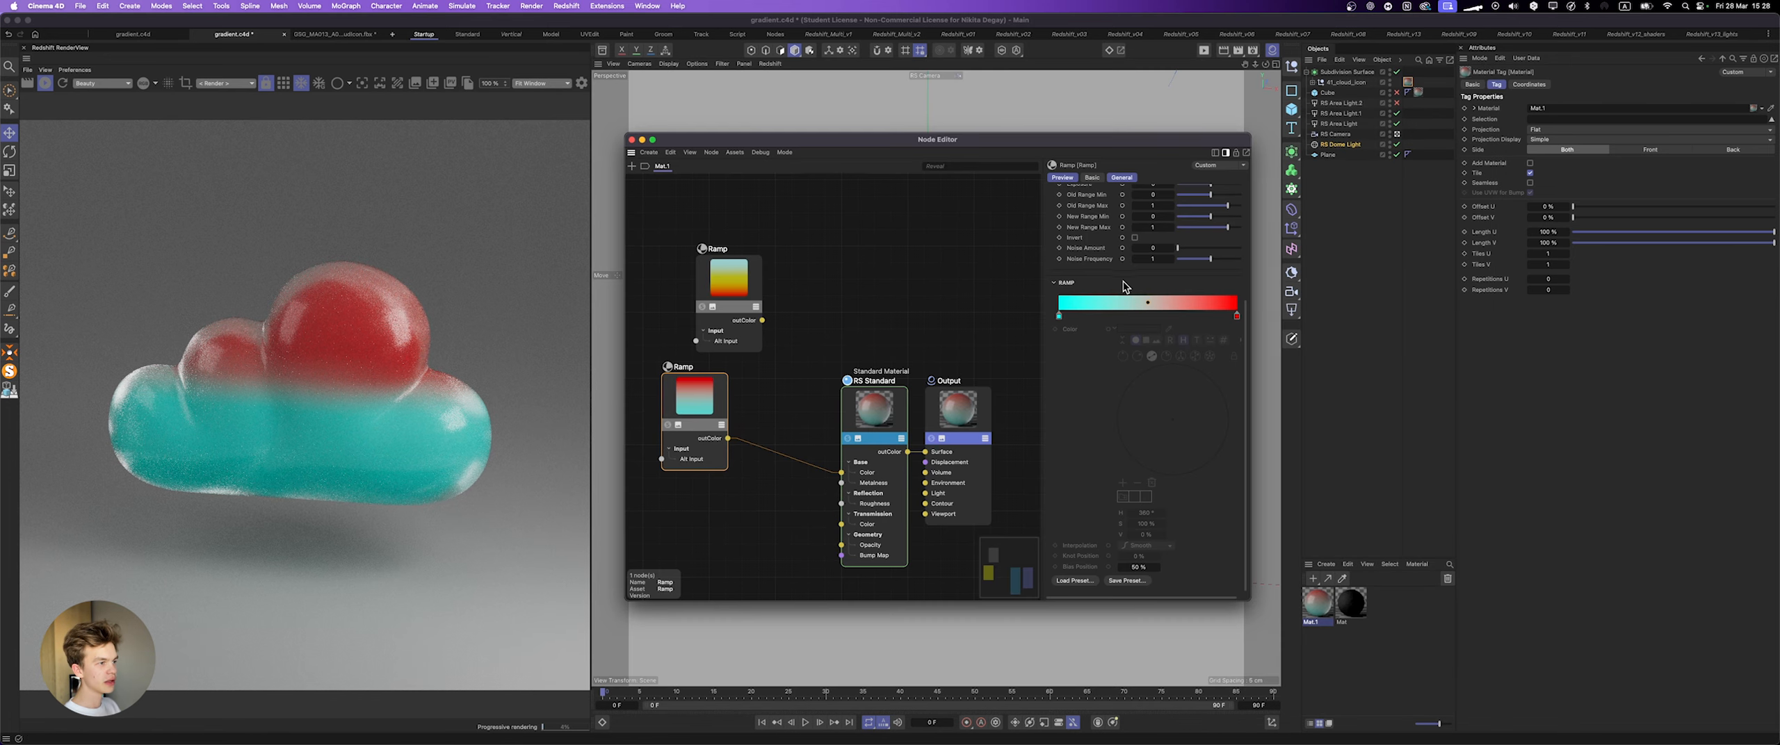
Step: Replace the colors of the cloud ramp's first and last knots with hex values from the generated gradient
click(1059, 316)
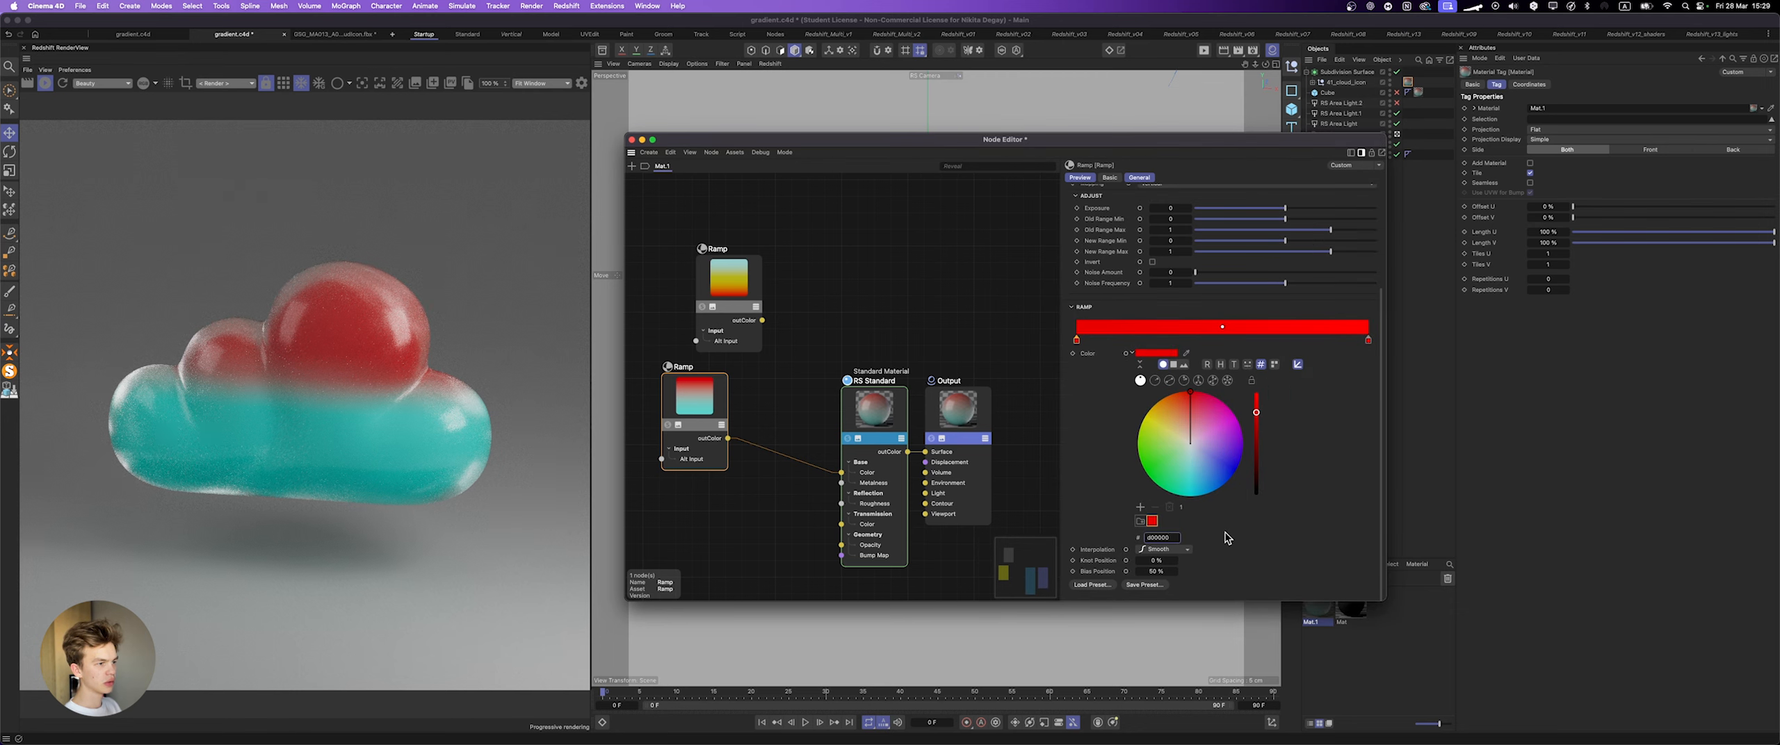
click(1368, 340)
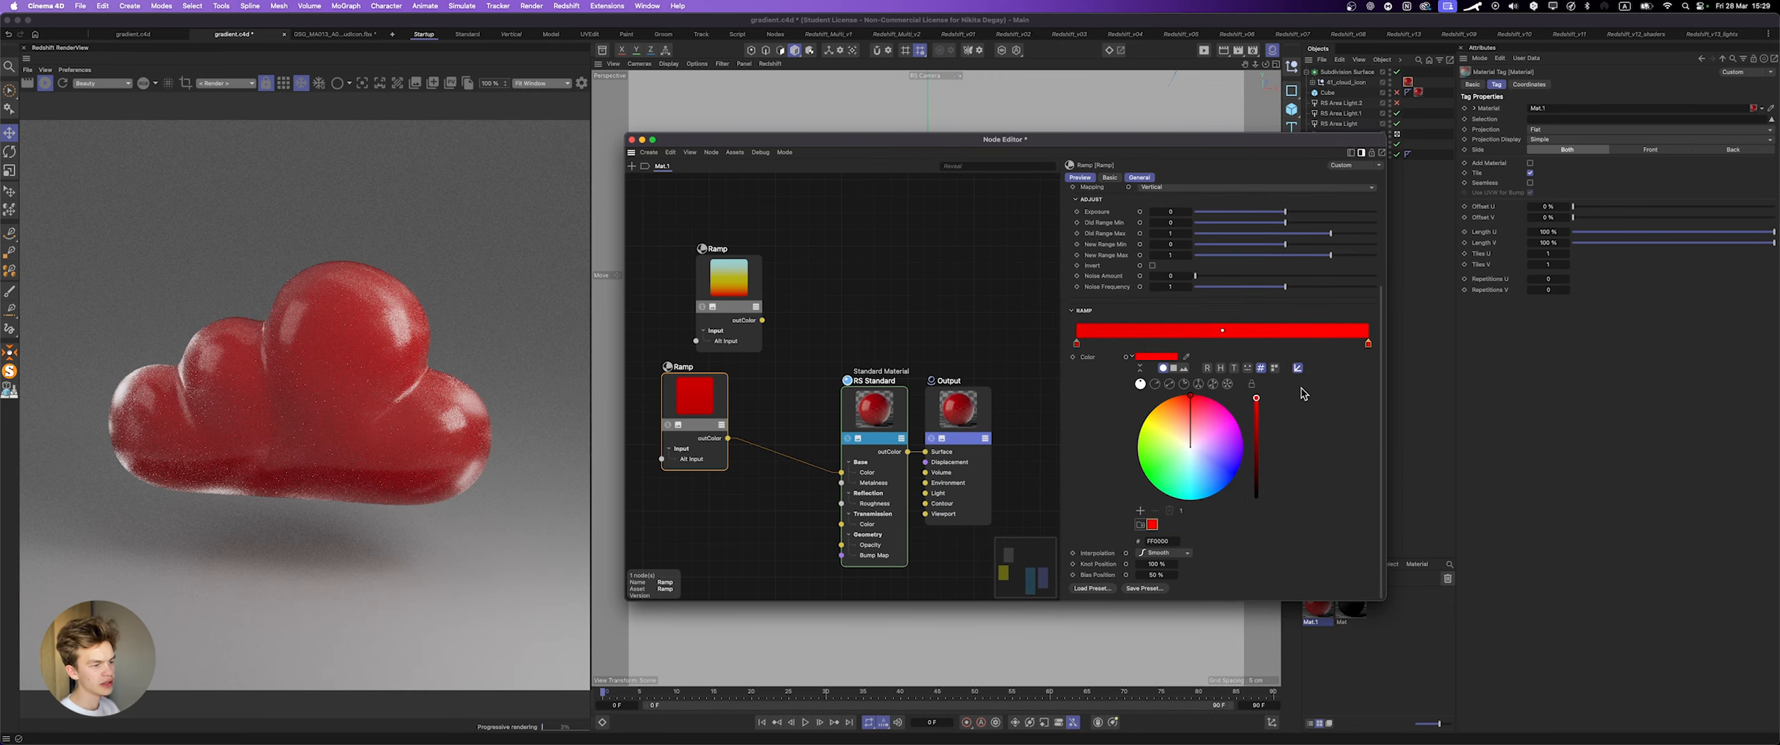
double_click(1159, 541)
text(00FFC3)
key(Return)
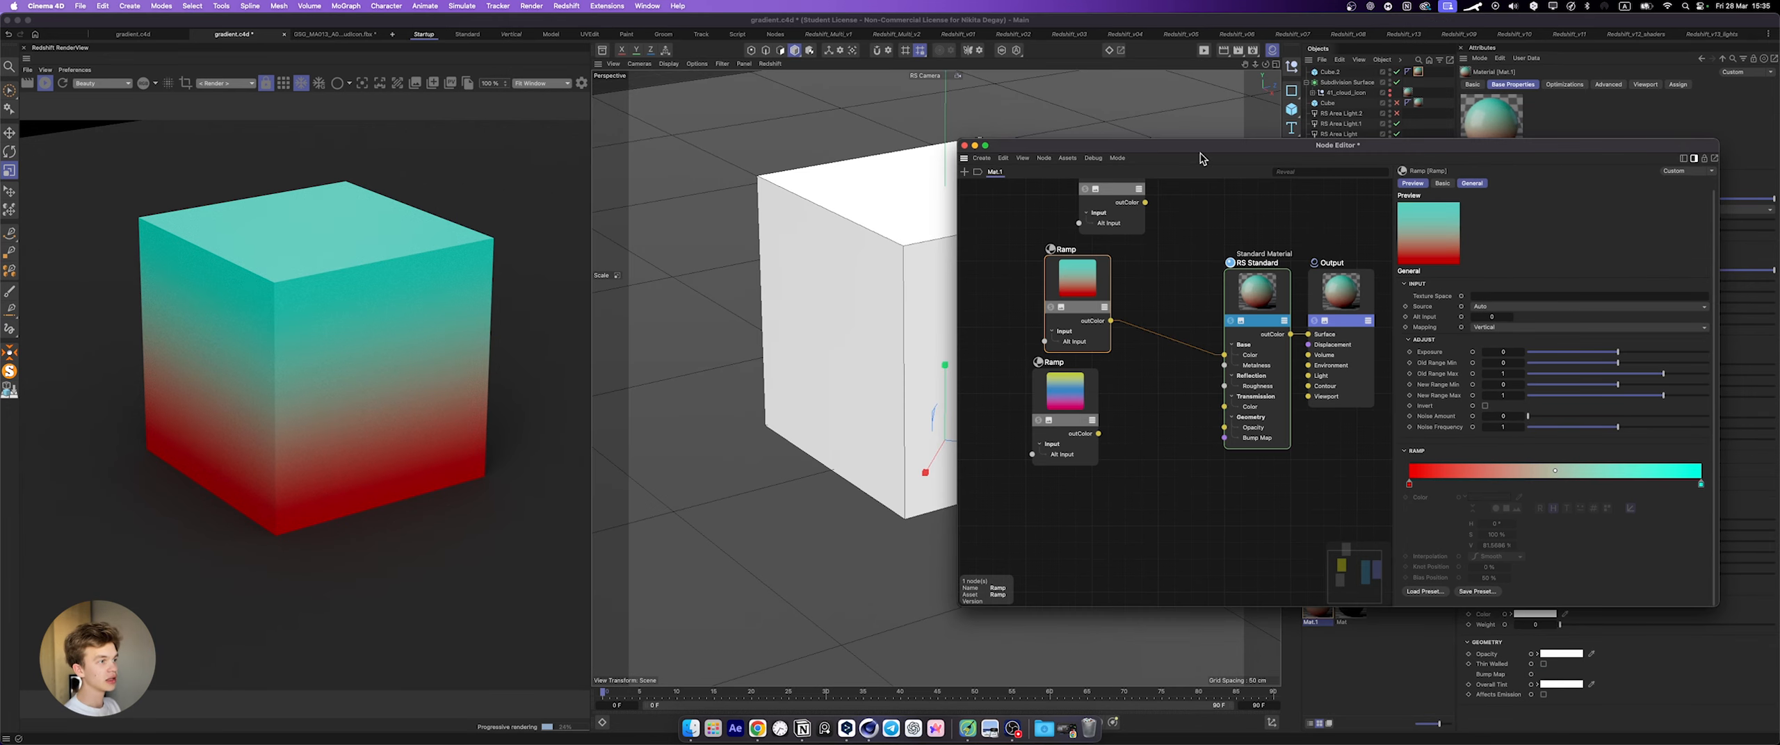
Step: Move the node editor window clear of the cube render and bring up the gradient generator in Chrome
drag(1106, 146, 888, 91)
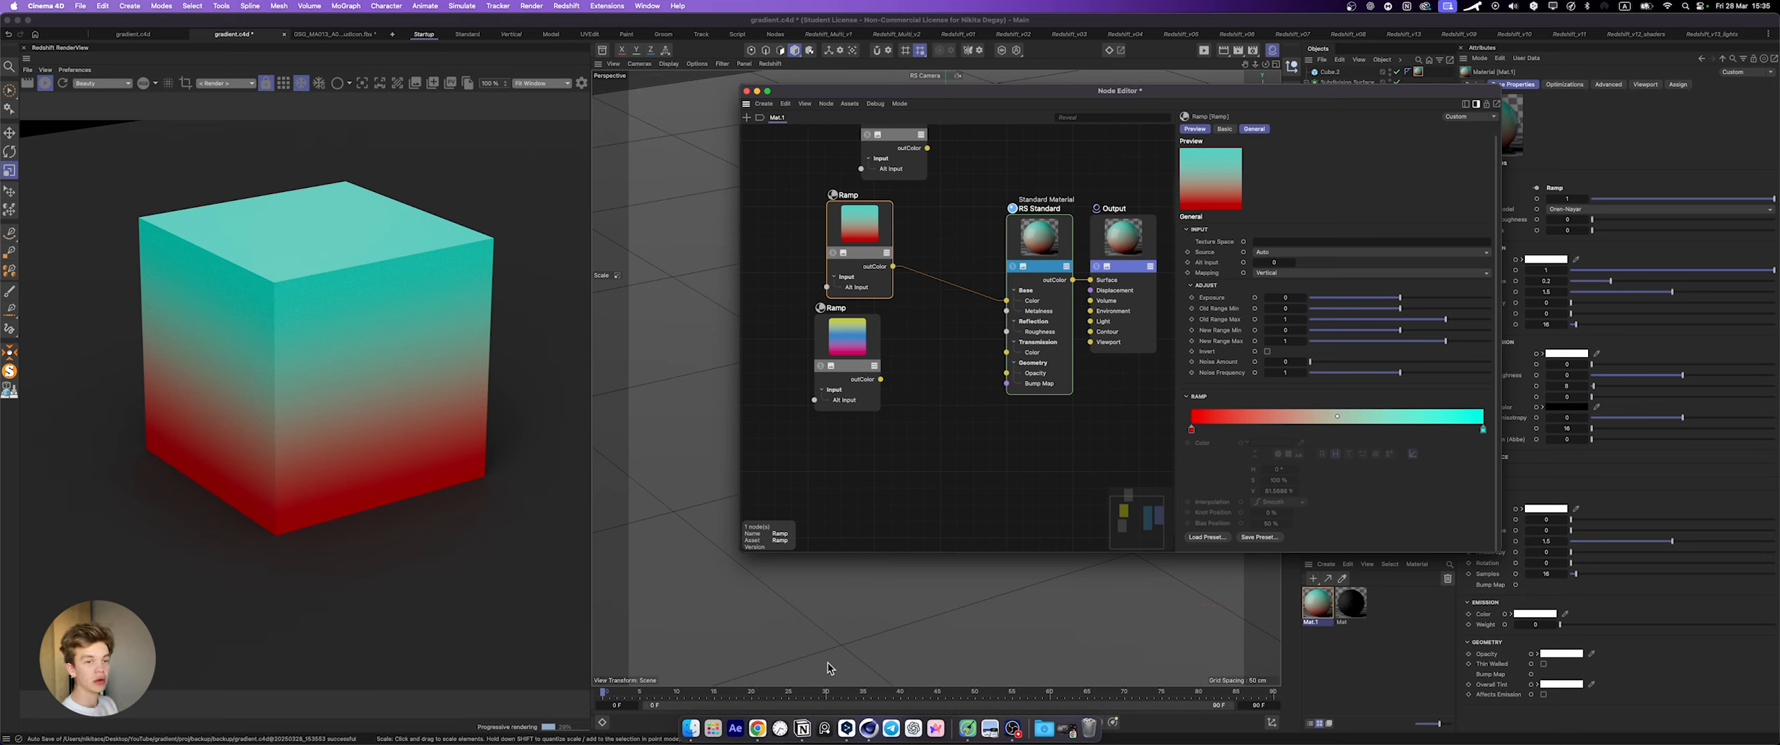
click(683, 733)
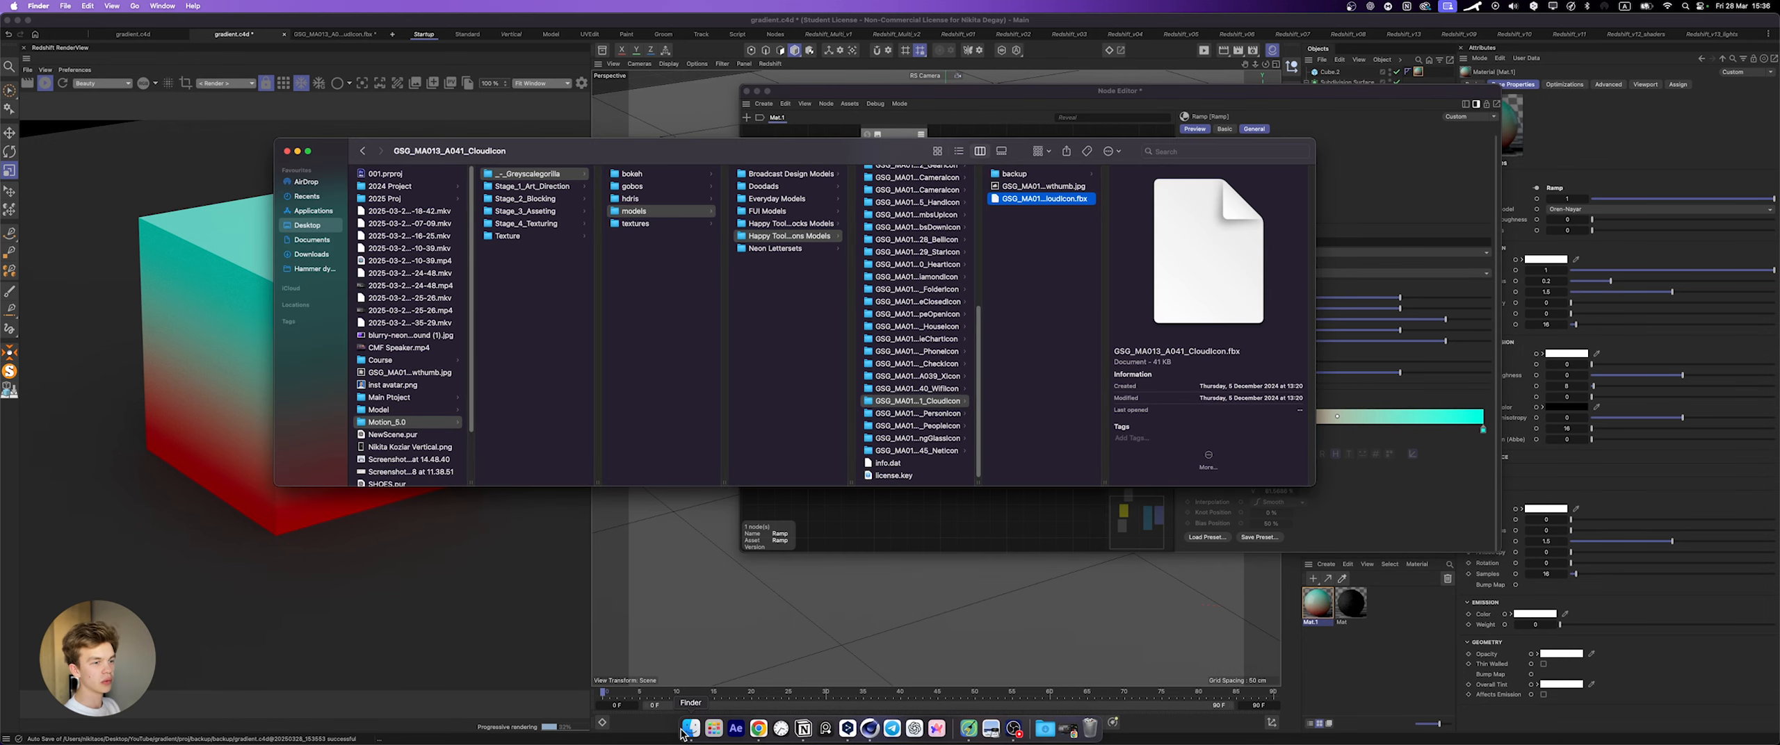
click(759, 728)
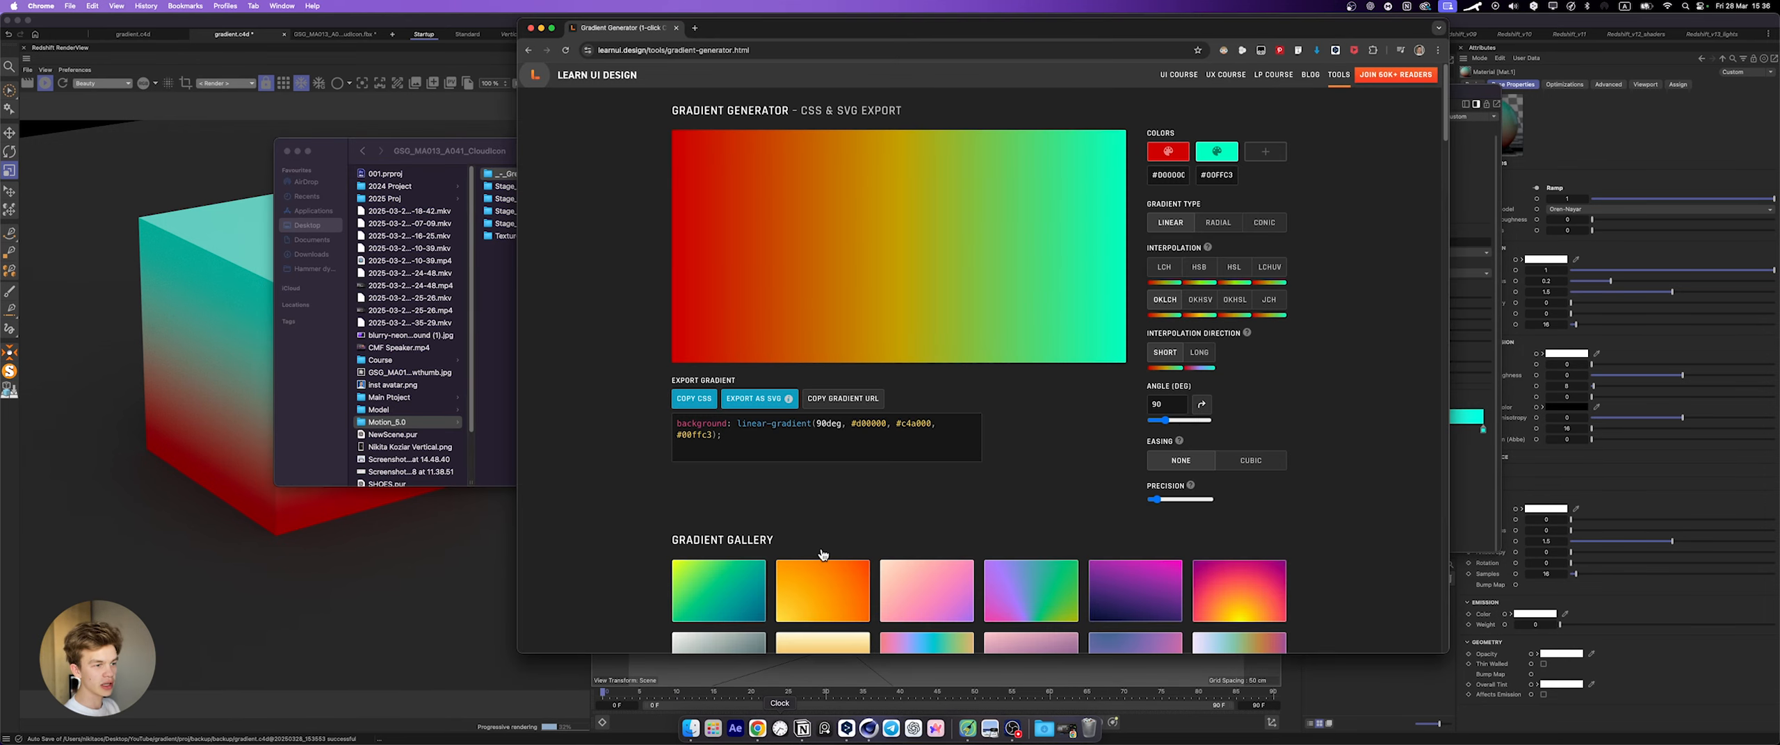
Step: Check the cube ramp's end knot colors and enter the cyan knot's hex as the gradient generator's second color, #00ffc3
click(1481, 182)
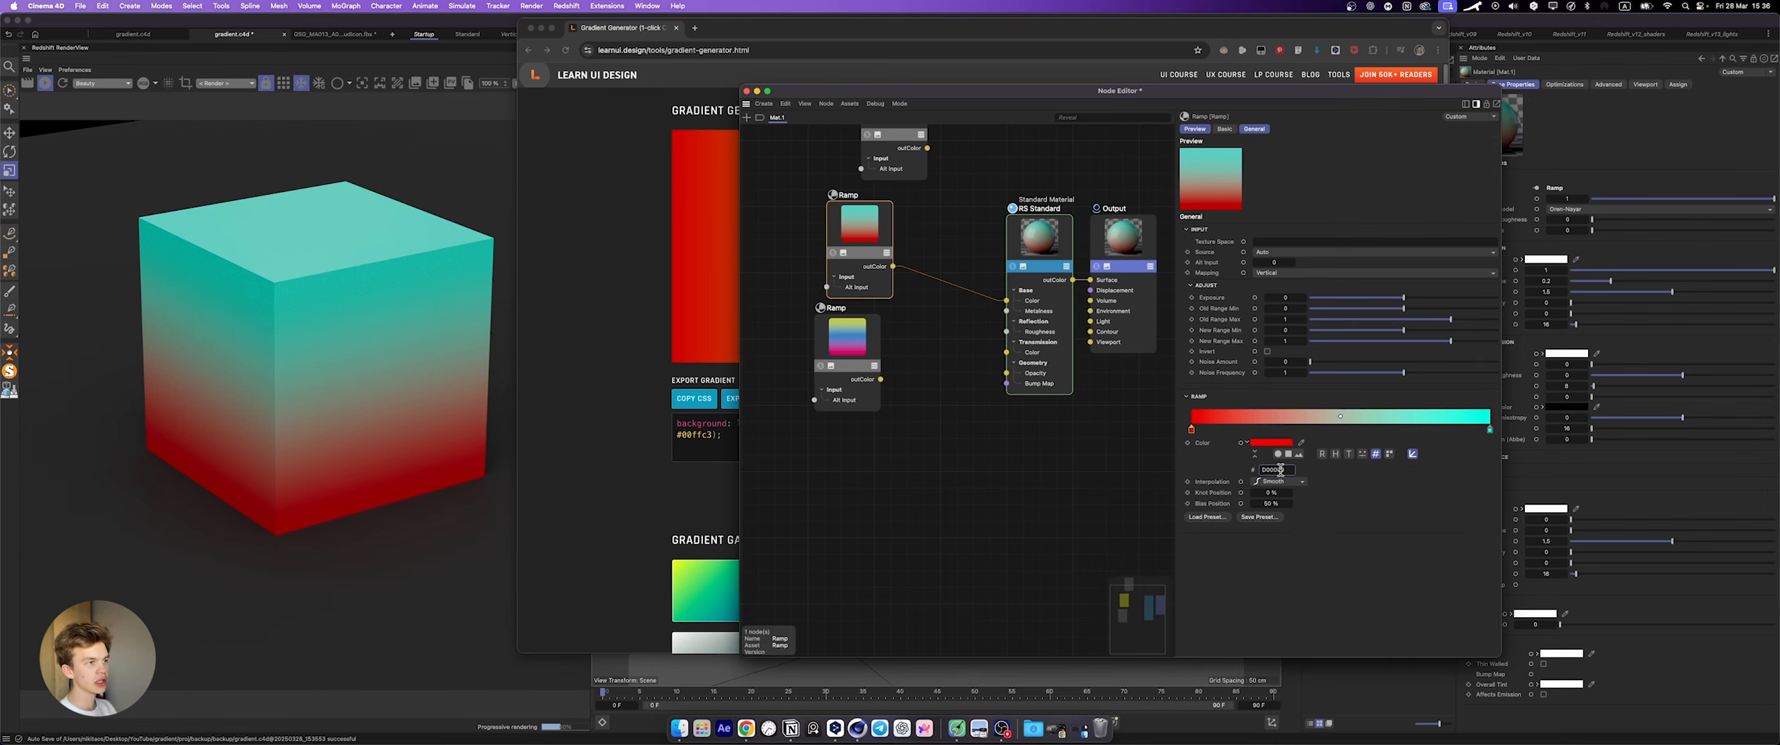
double_click(1280, 471)
click(1490, 430)
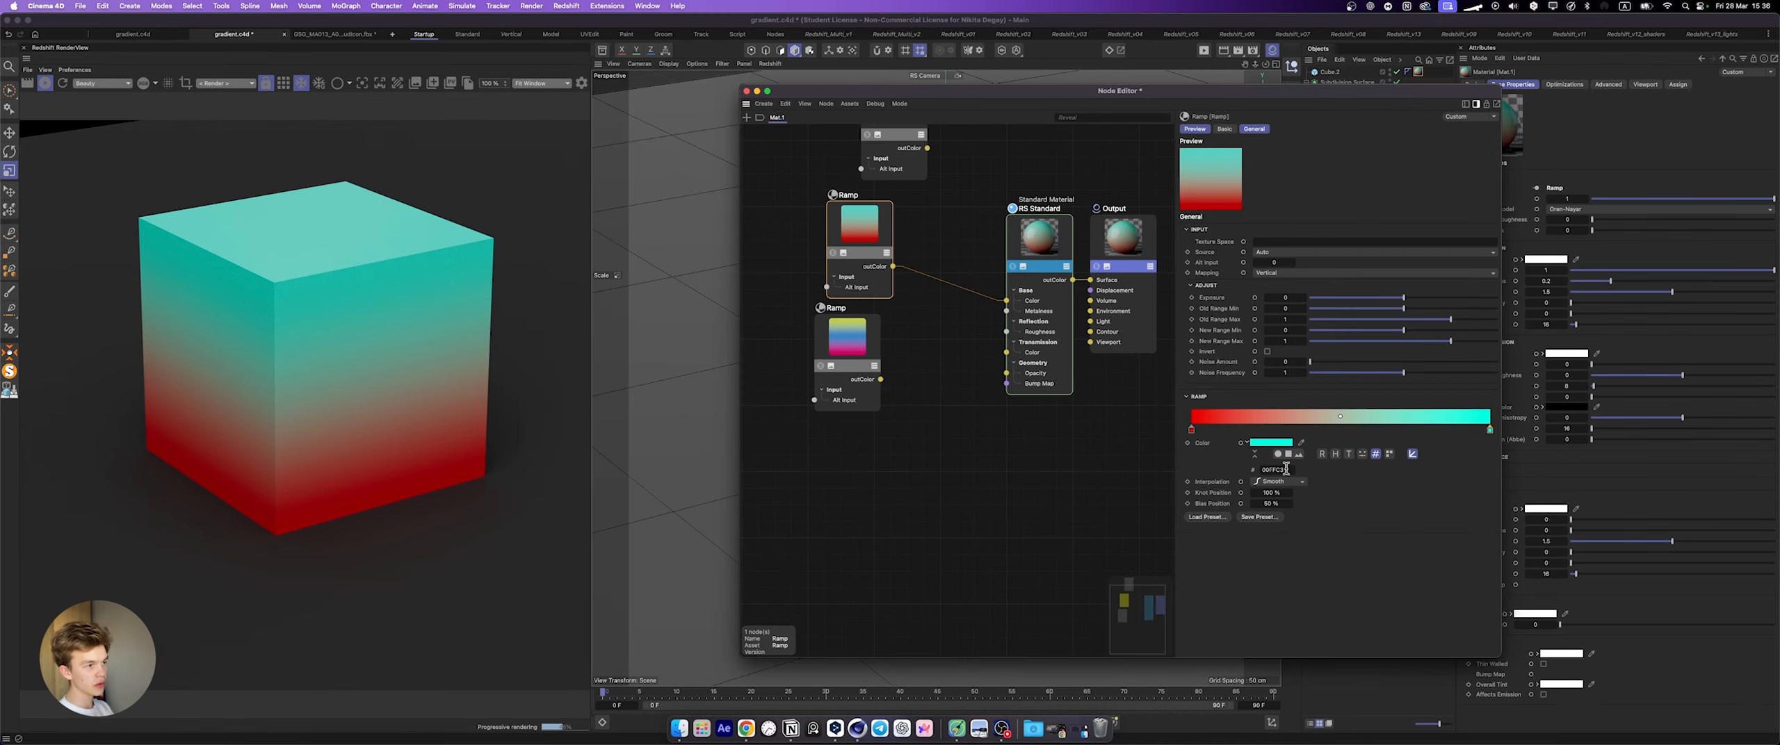
drag(1286, 470, 1254, 470)
key(super+c)
key(super+Tab)
click(1221, 178)
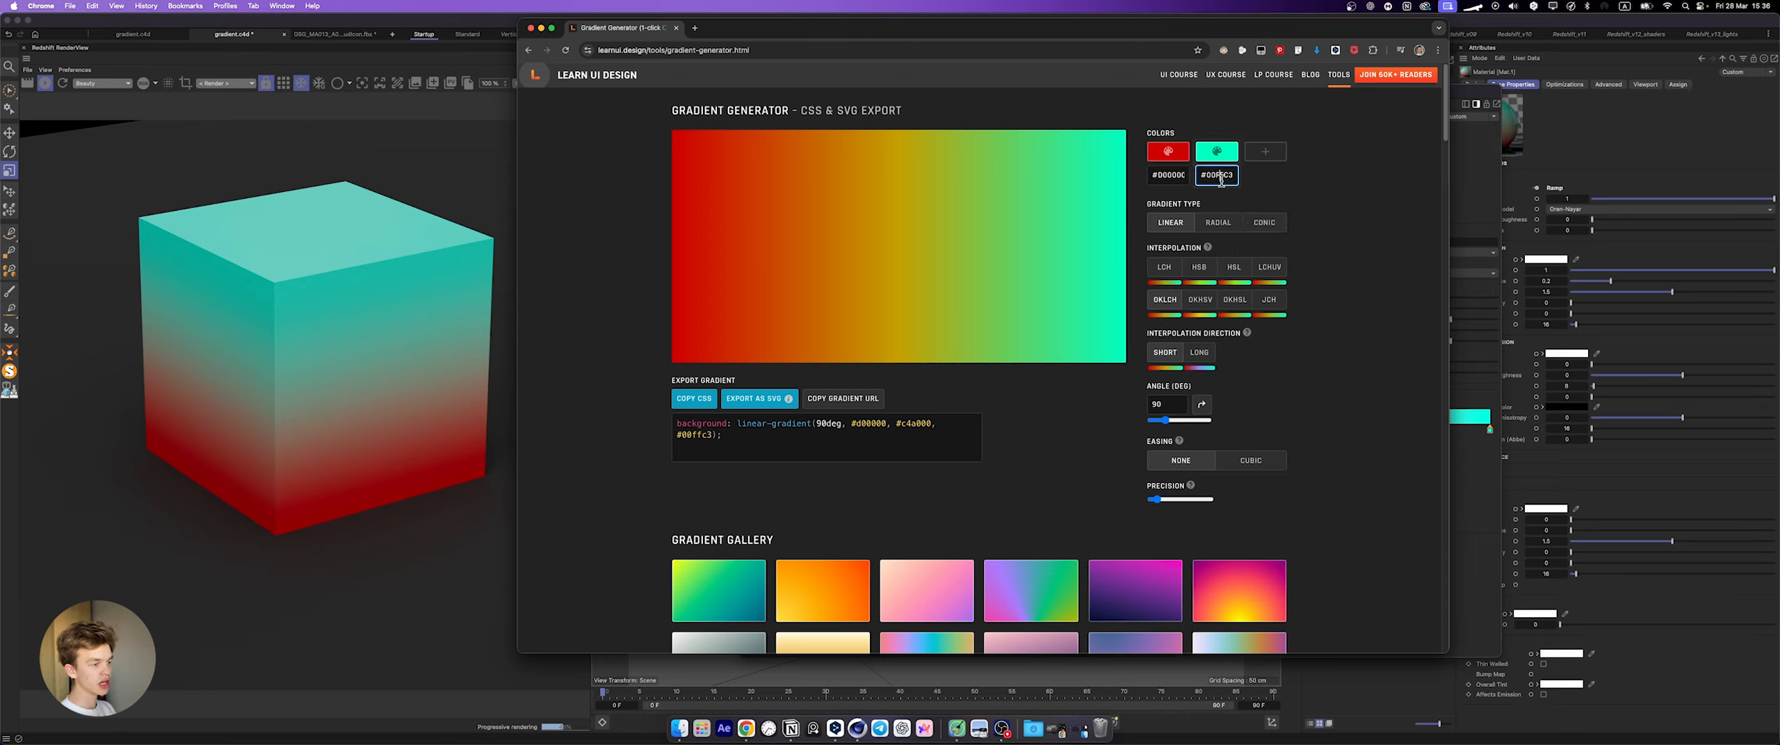
key(super+a)
key(super+v)
click(1319, 180)
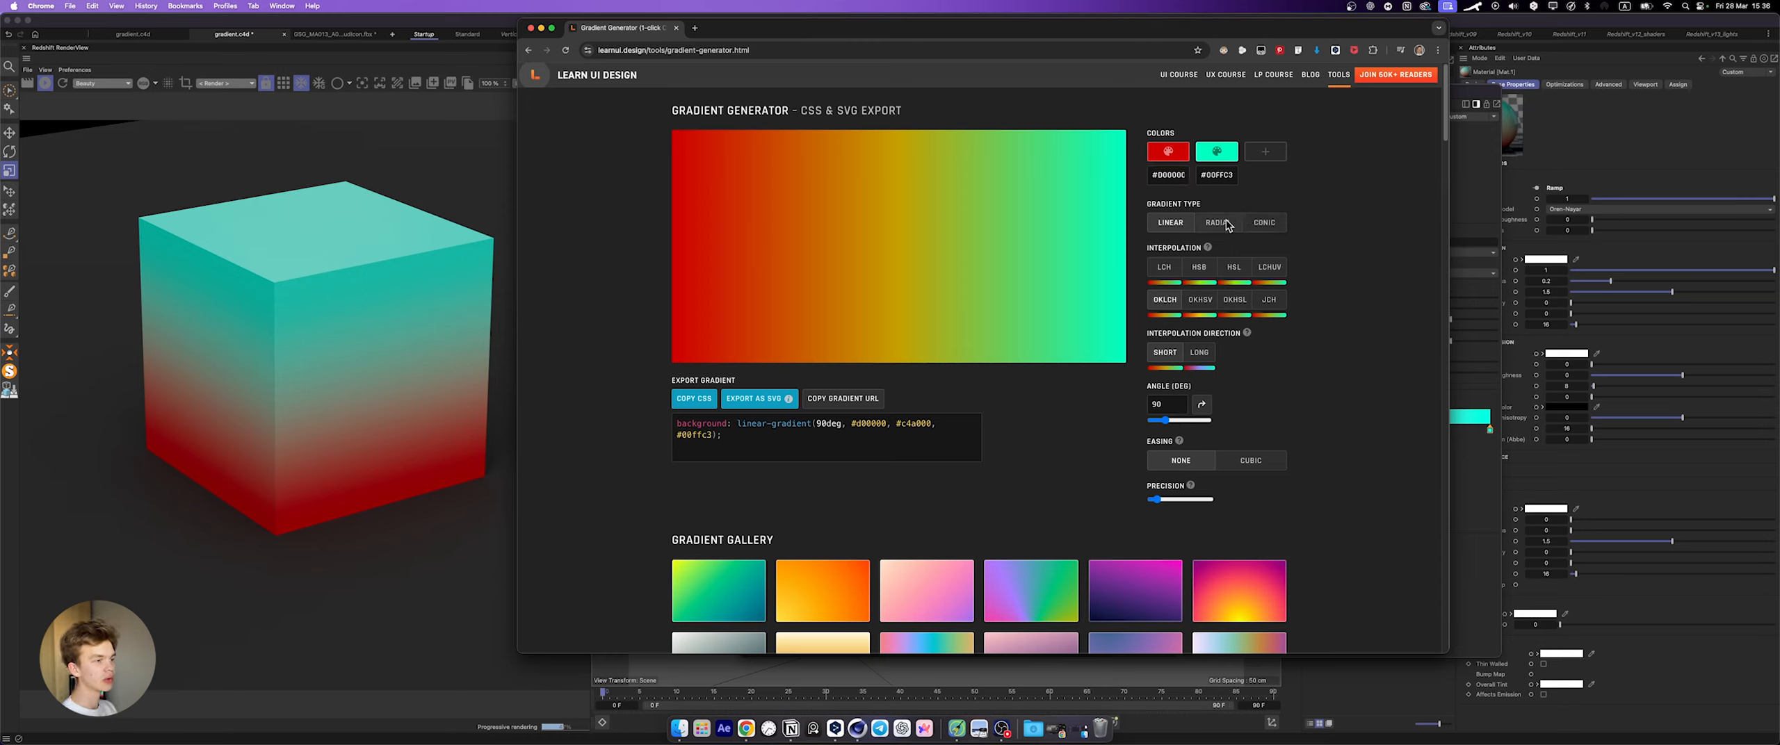
Step: Review the gradient's precision setting and copy the middle color #c4a000 from the exported CSS code
mouse_move(1147, 486)
mouse_down()
mouse_move(1190, 487)
mouse_move(1155, 504)
mouse_up()
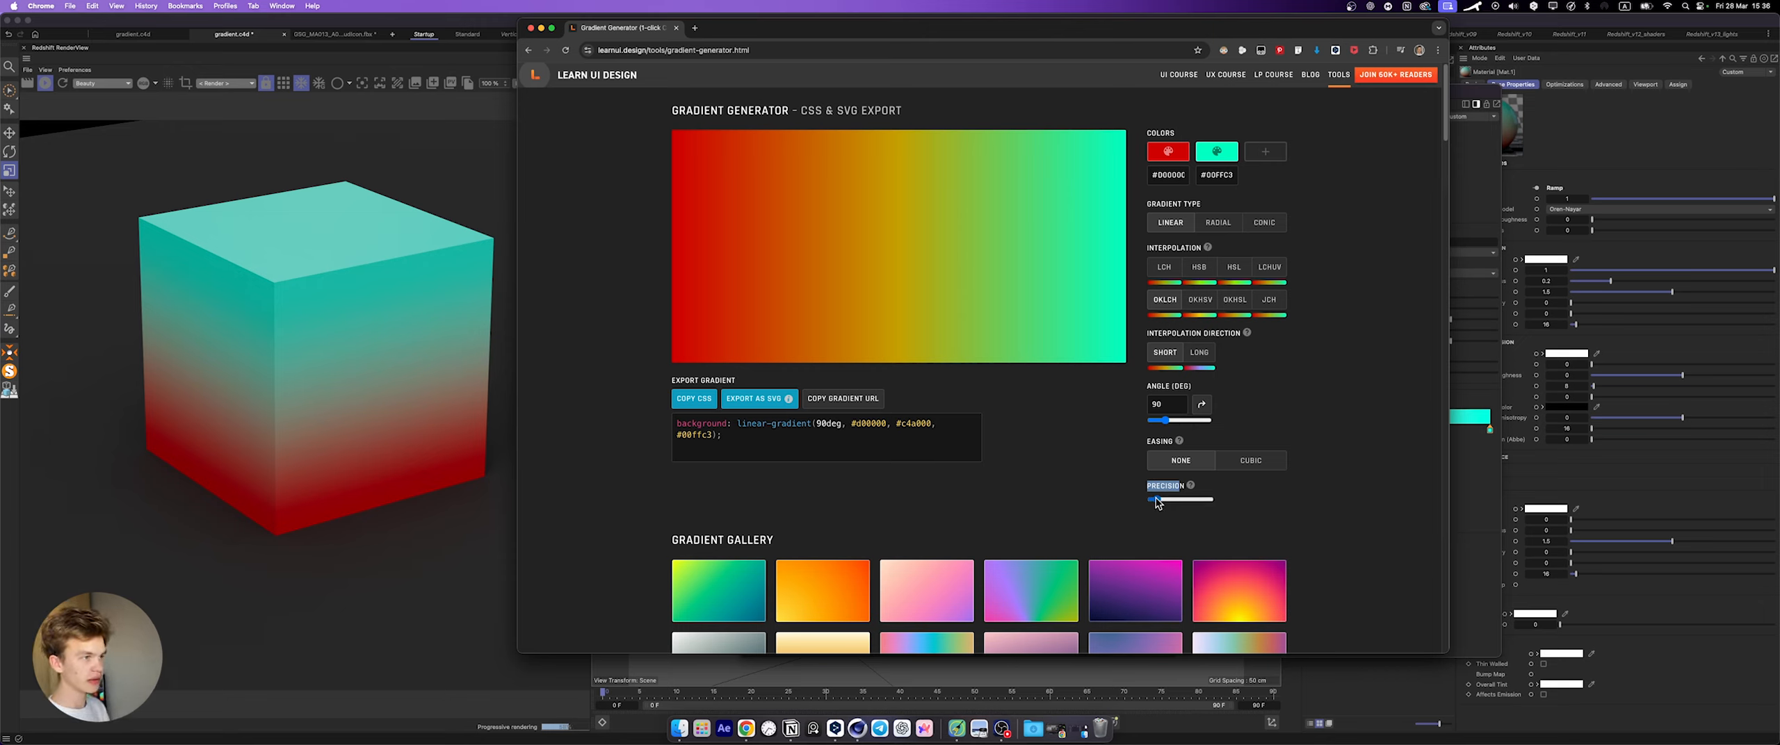
triple_click(901, 423)
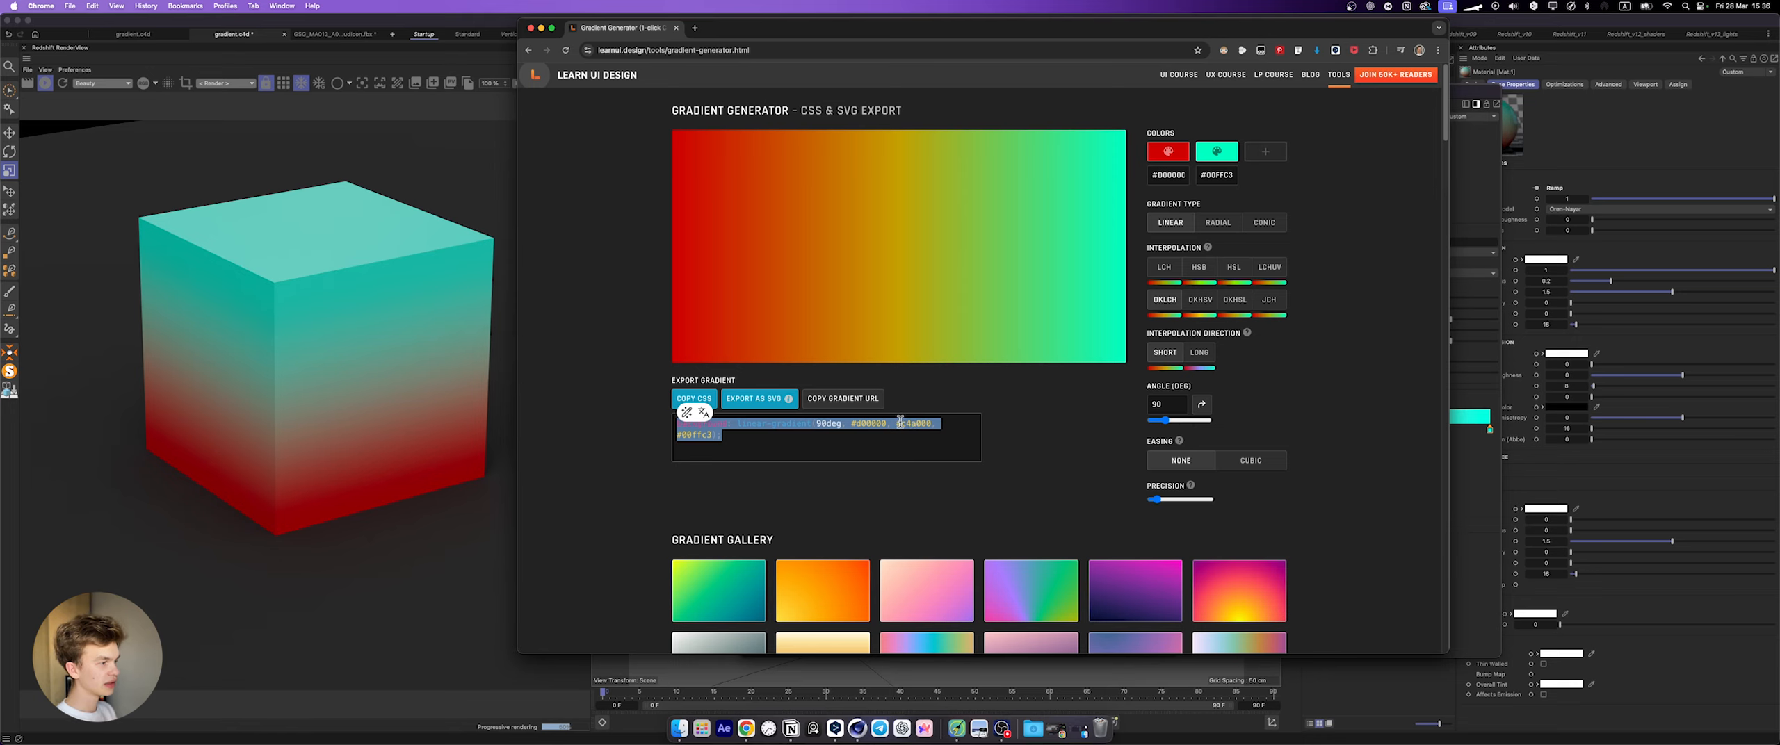
click(1005, 406)
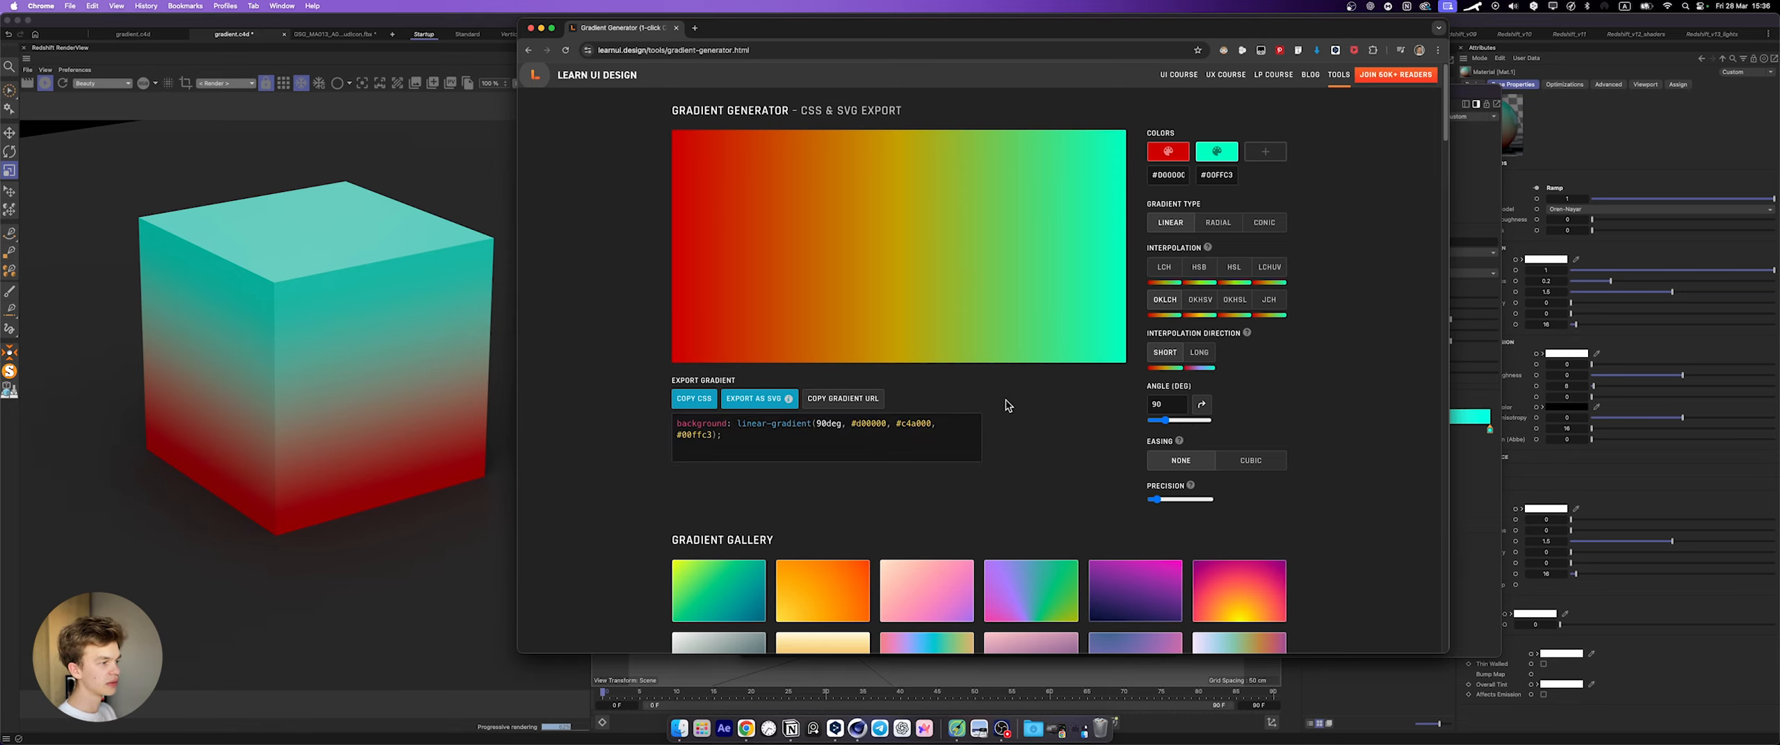
drag(896, 423, 922, 421)
key(super+c)
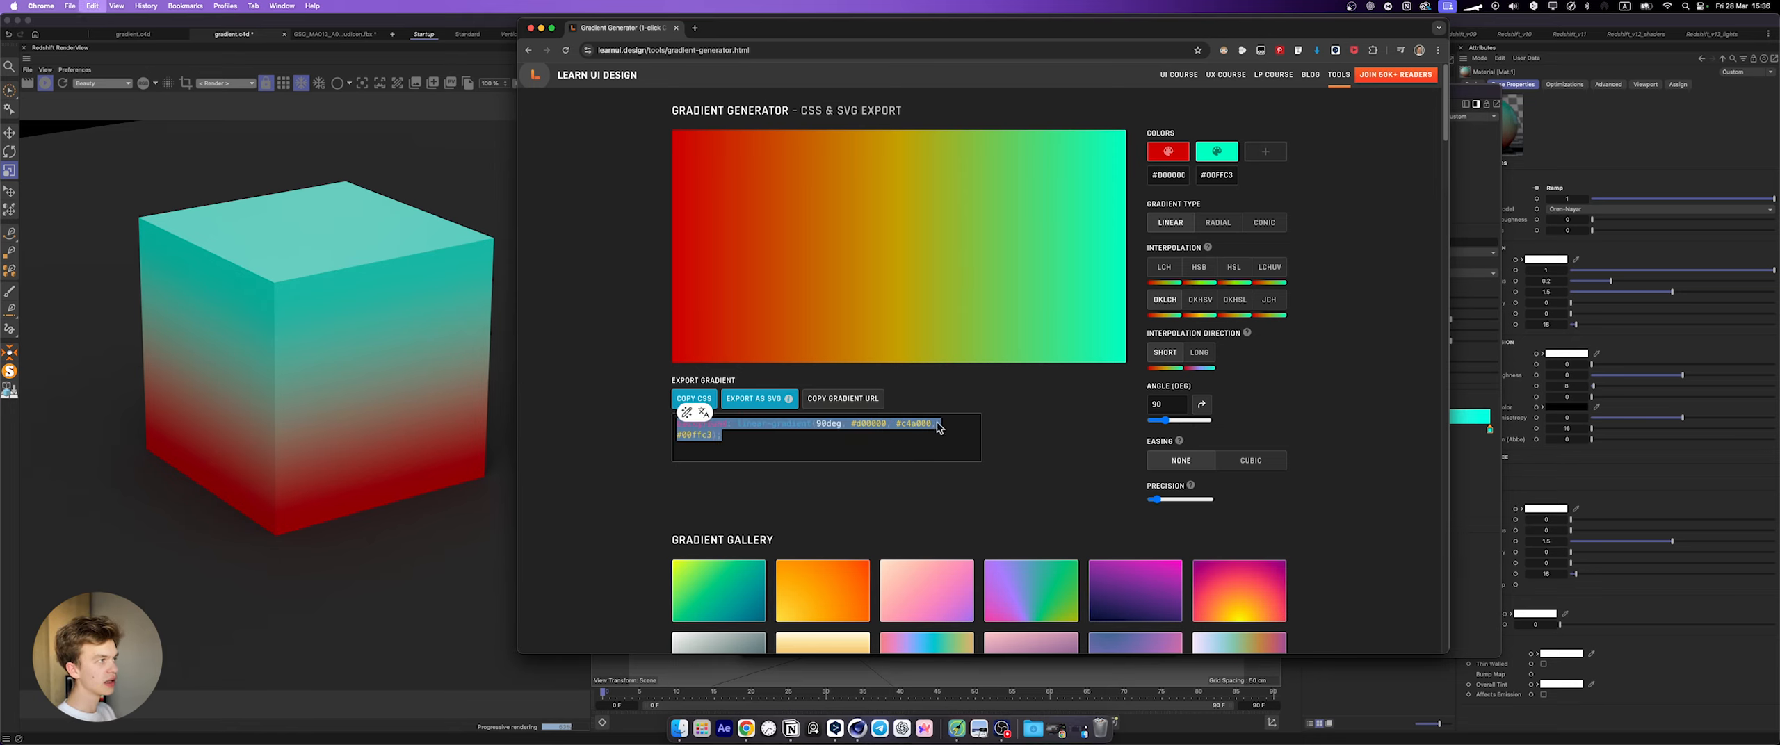
Step: Add a middle knot to the cube's red-to-cyan ramp, set its position to 50% and its color to C4A000
key(super+Tab)
click(1278, 493)
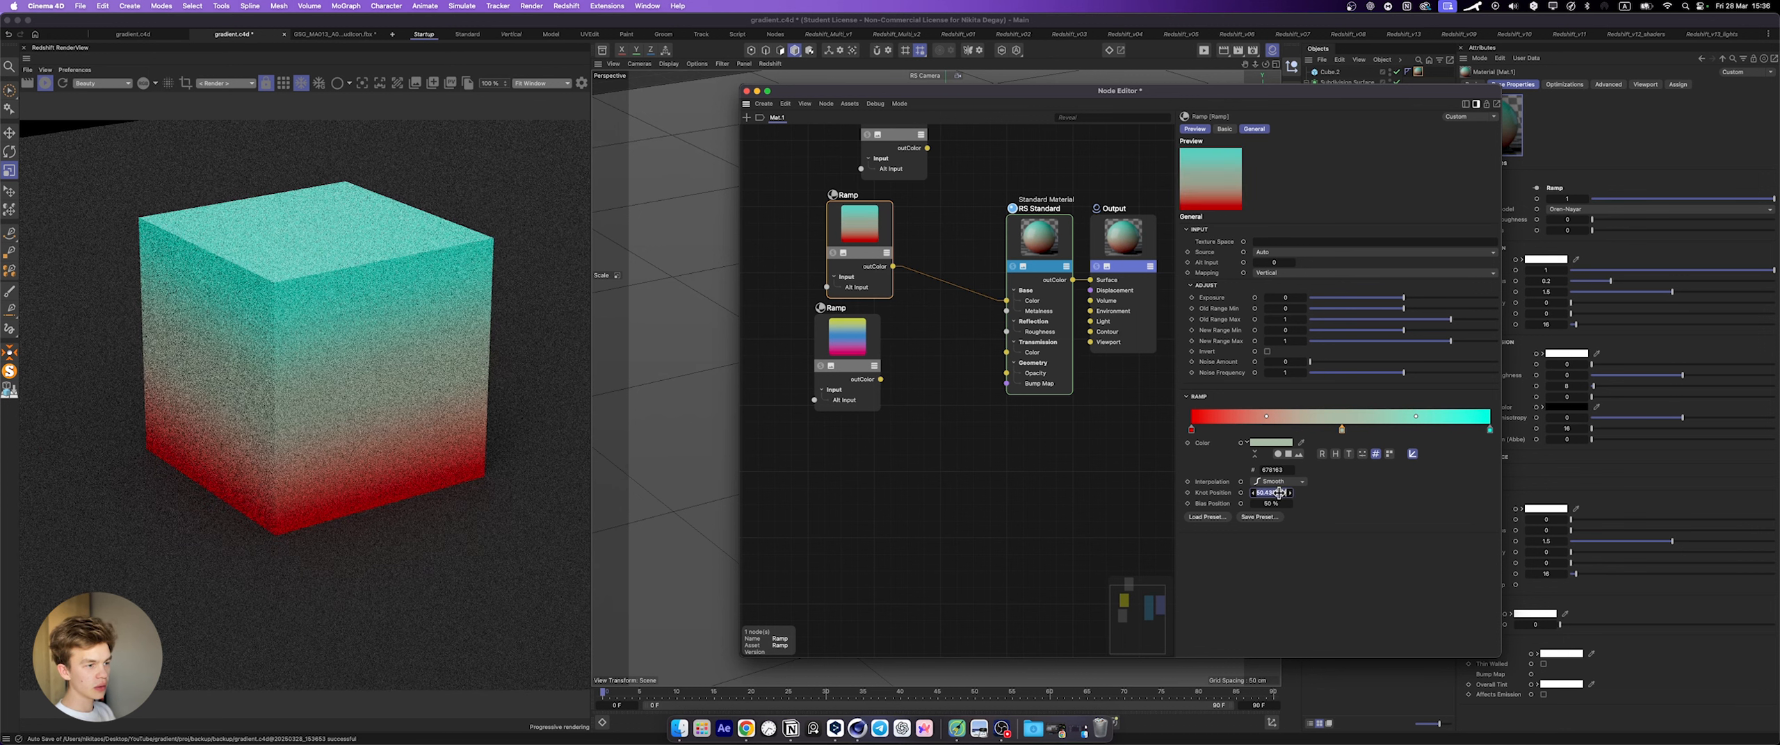
text(50)
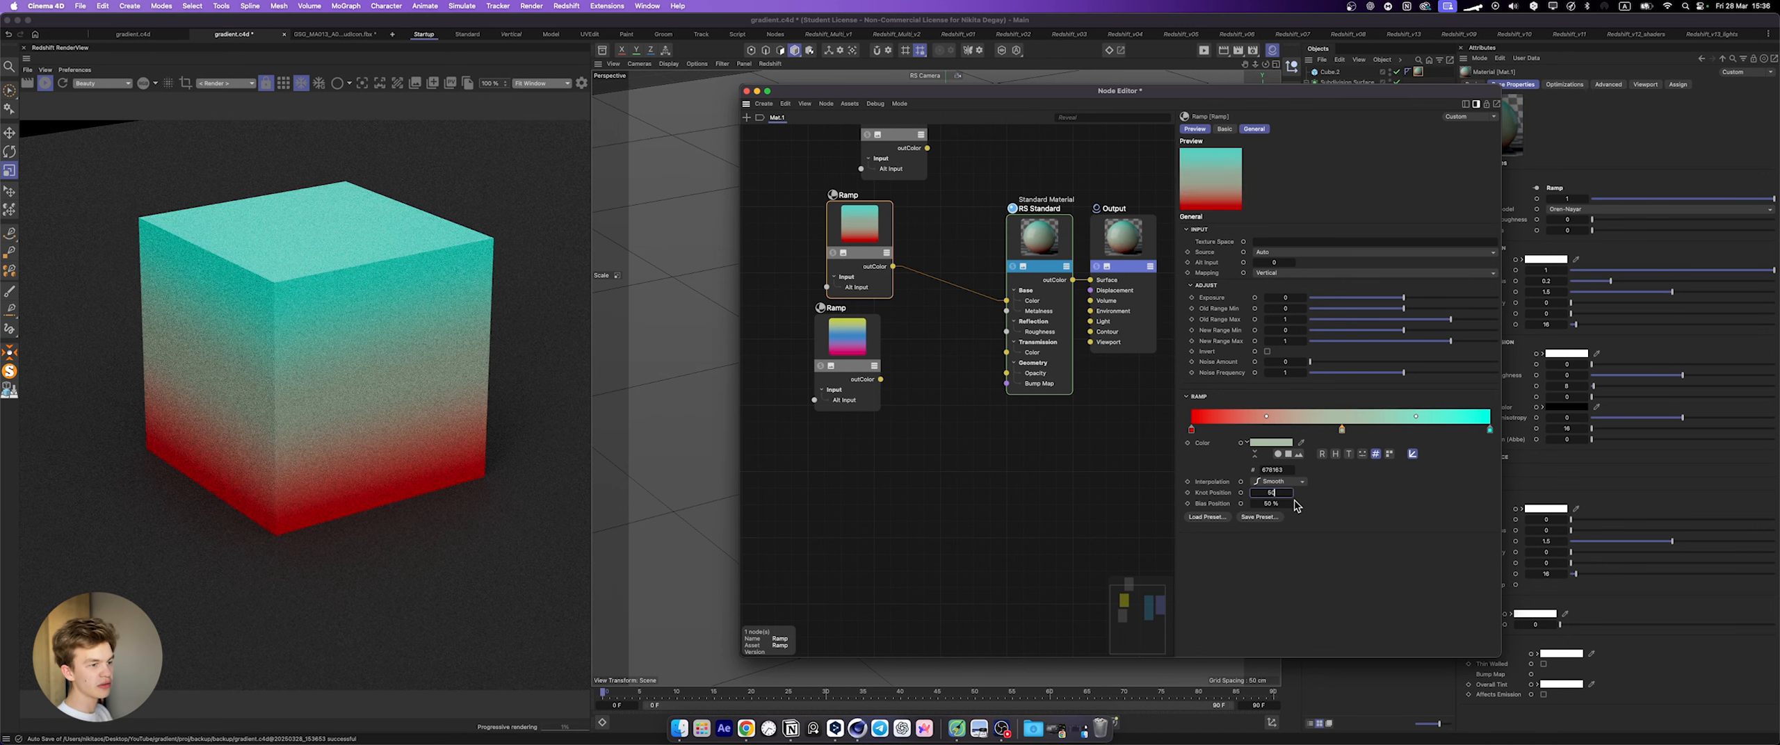
key(Return)
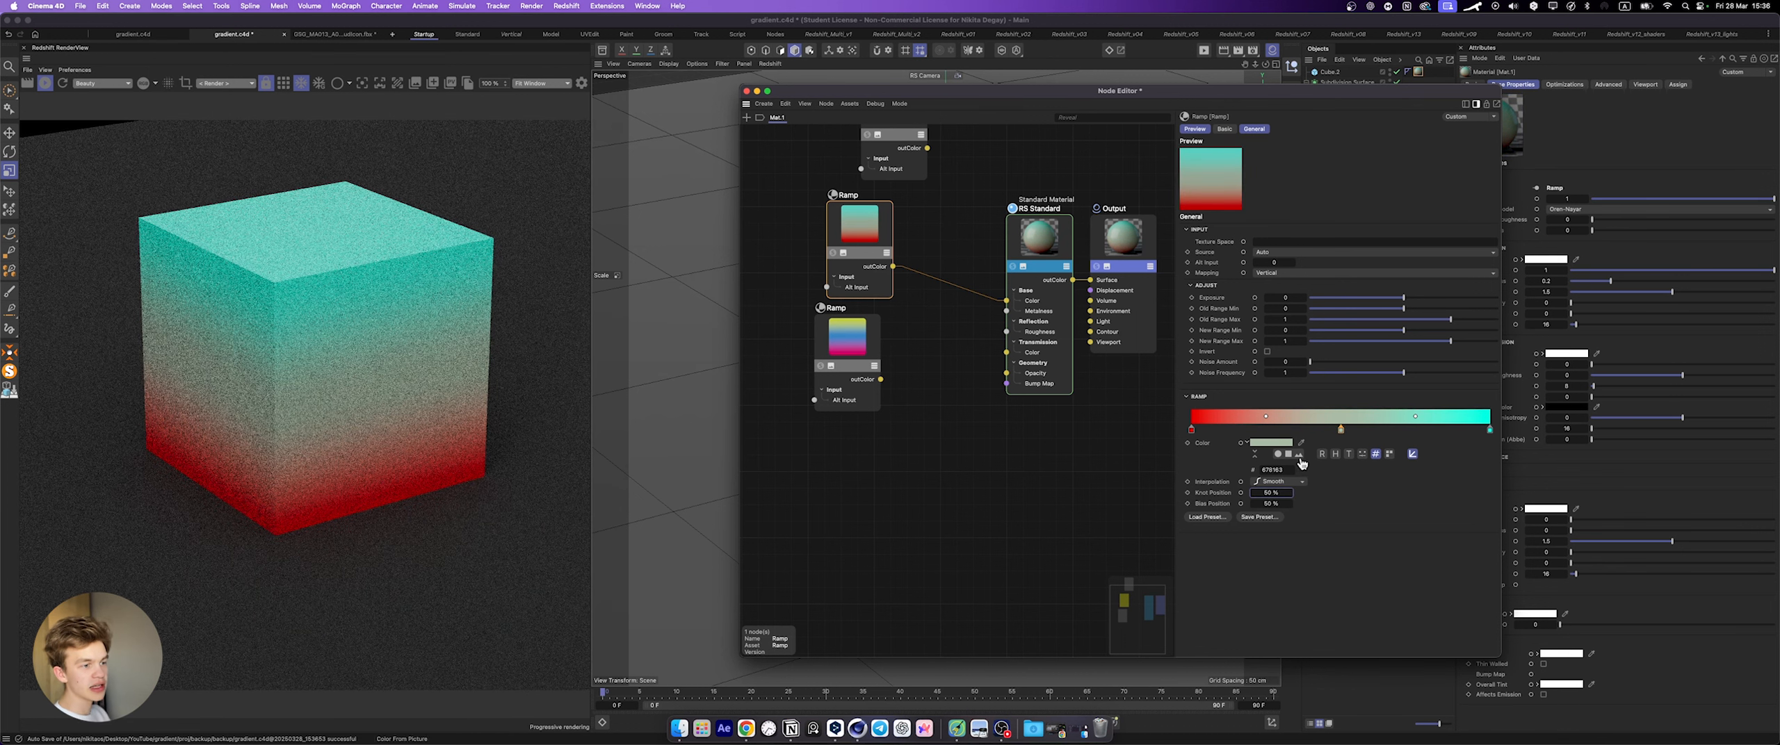
drag(1287, 470, 1221, 470)
key(super+v)
key(Return)
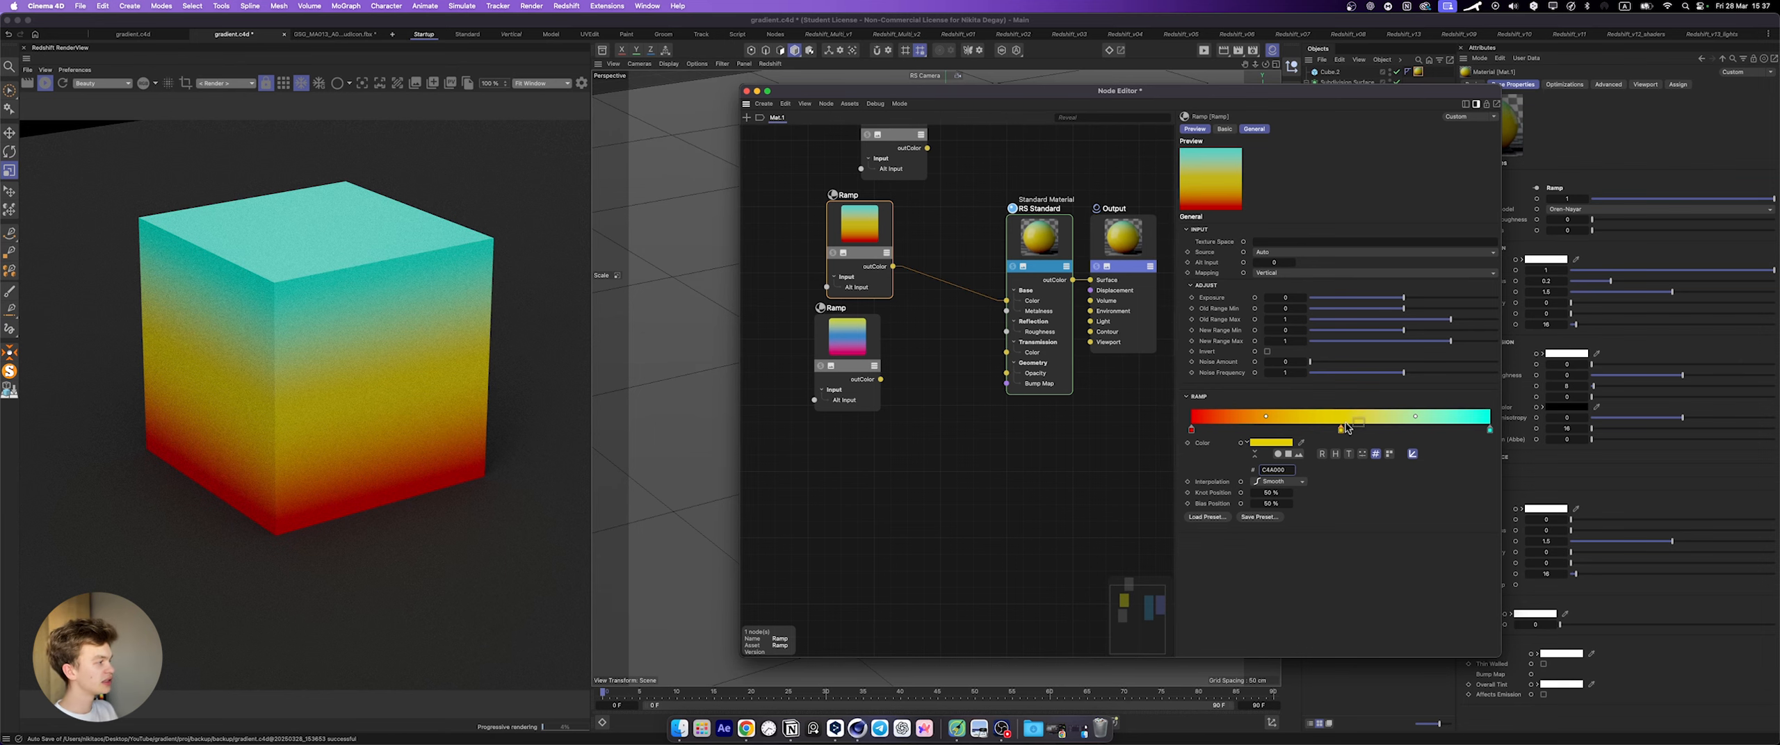
Step: Try the cube's ramp without the yellow middle knot to compare renders, and undo the removal
drag(1340, 429, 1340, 470)
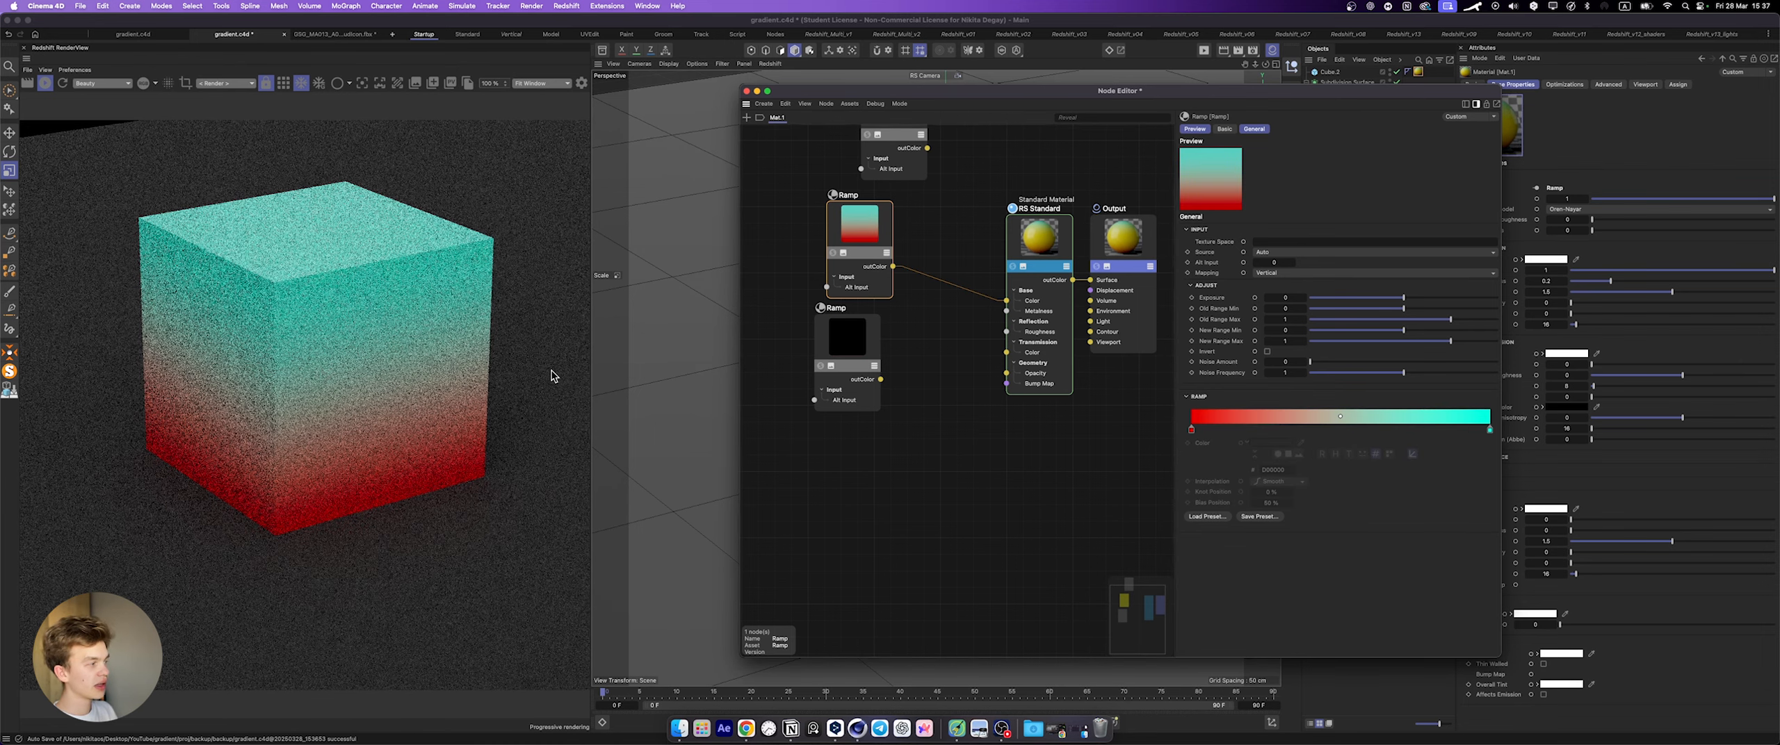
click(406, 405)
key(super+z)
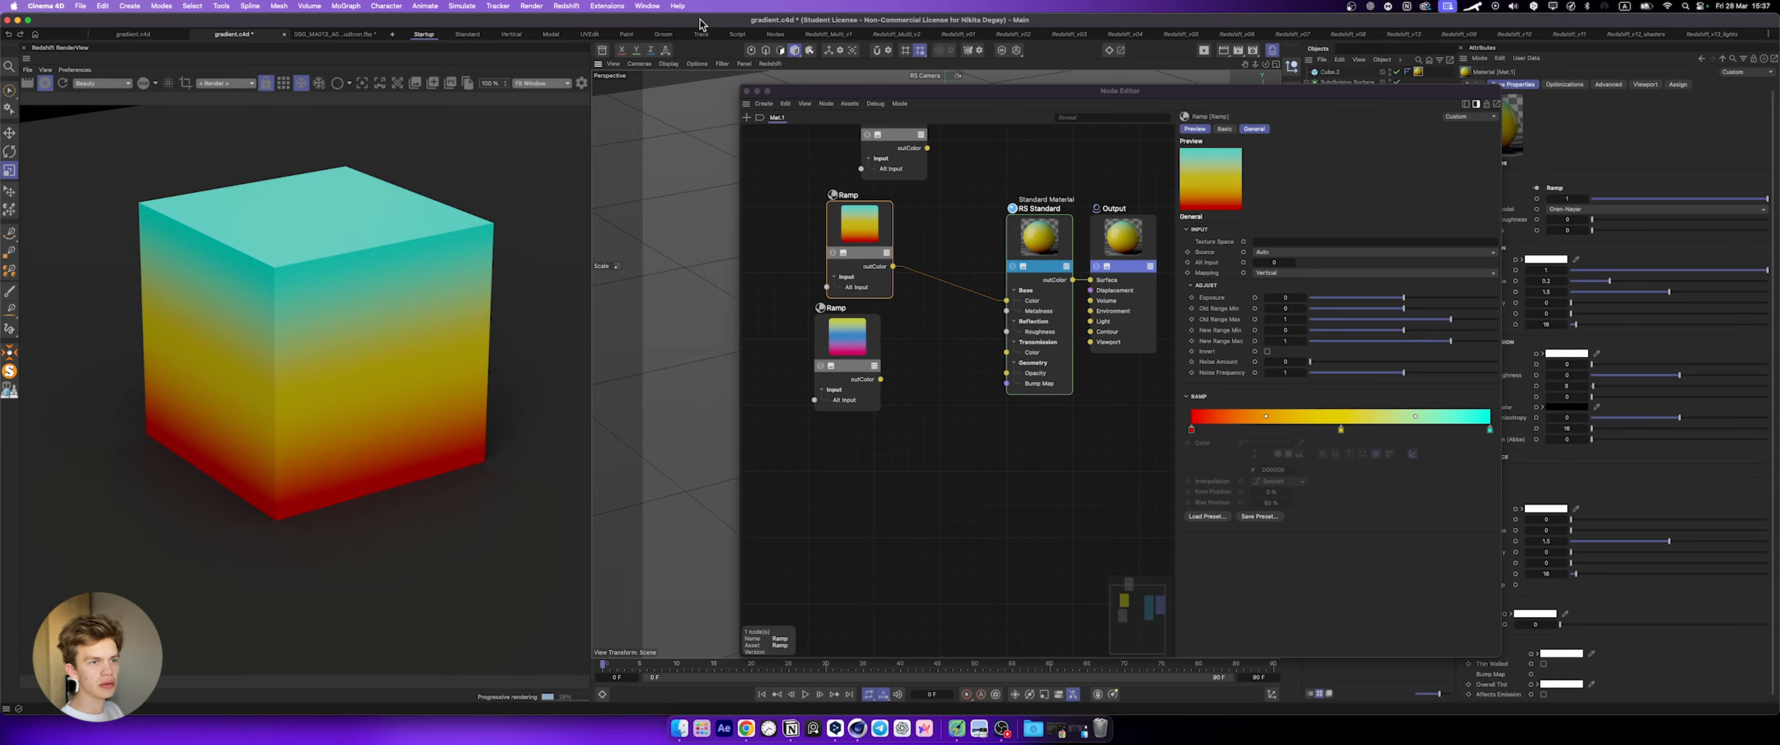
Step: Close the node editor and give the rendered cube filleted edges with a 1.2 cm radius
click(746, 91)
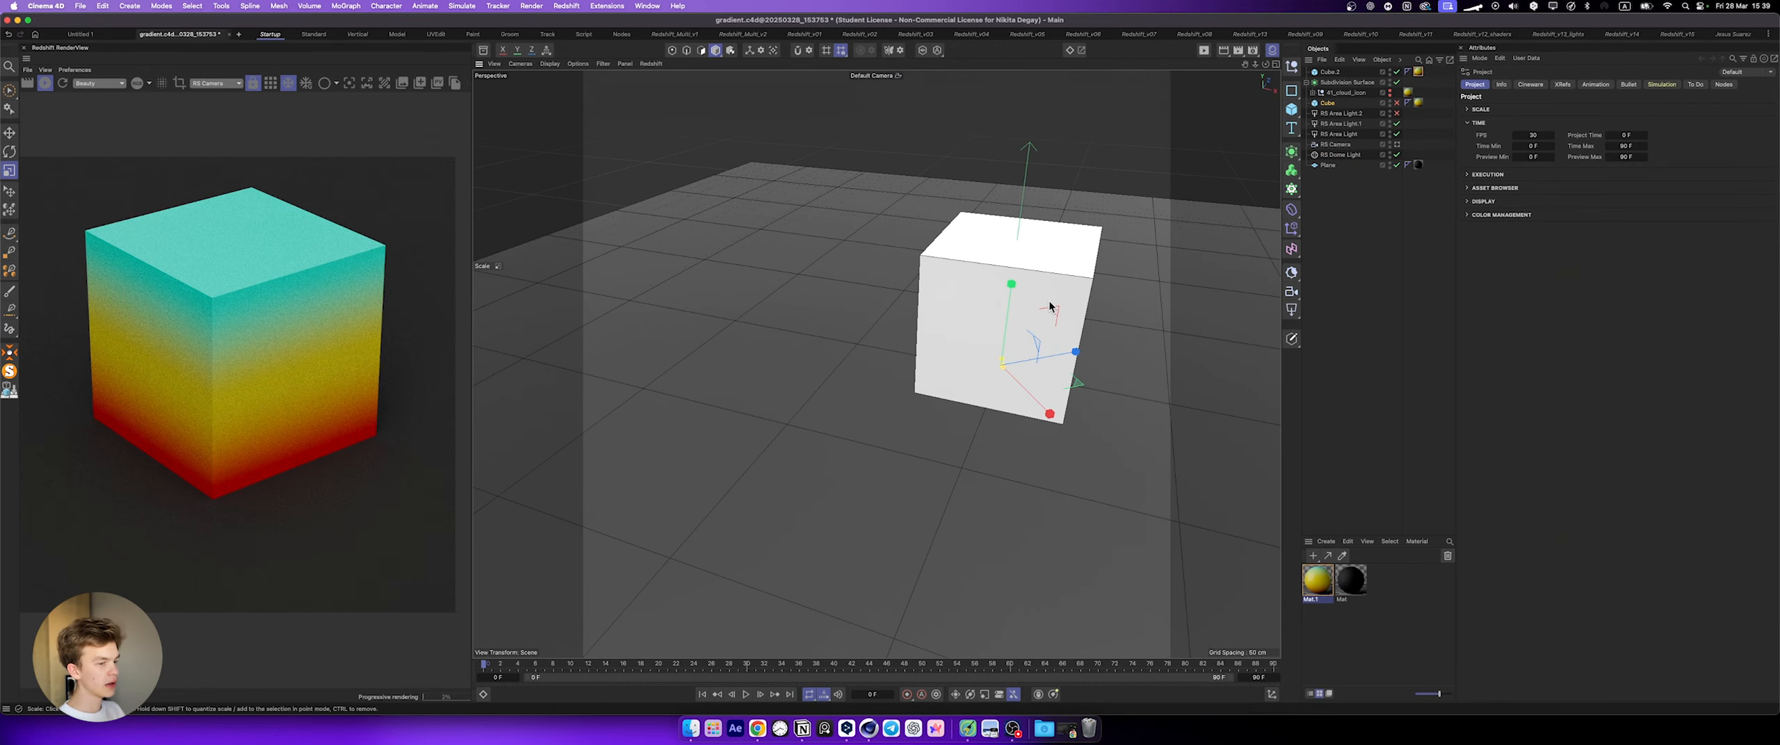
scroll(1077, 261, up, 5)
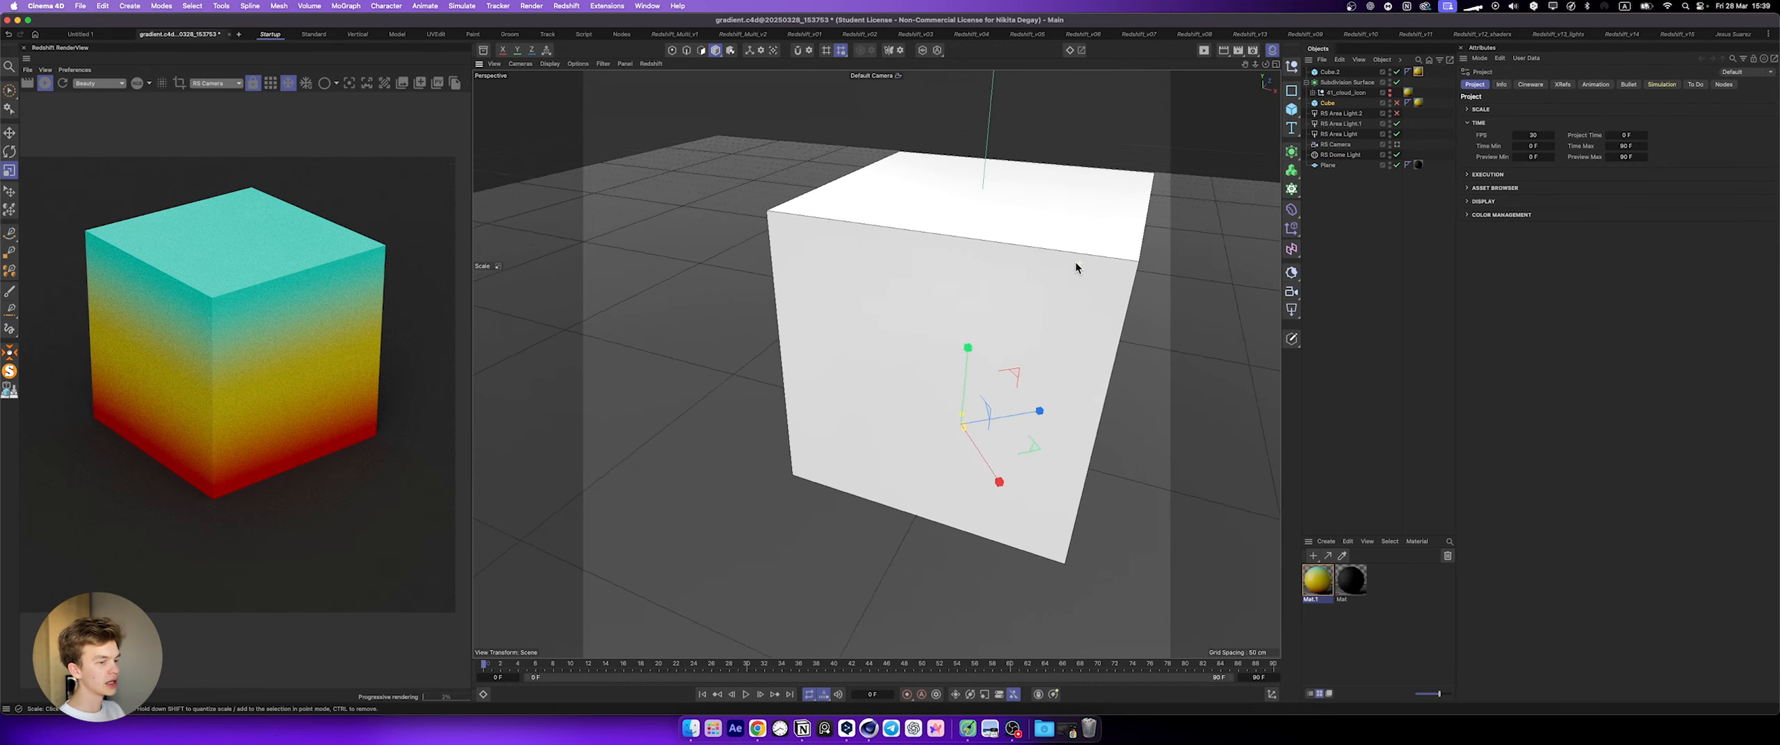
click(1334, 71)
click(1527, 186)
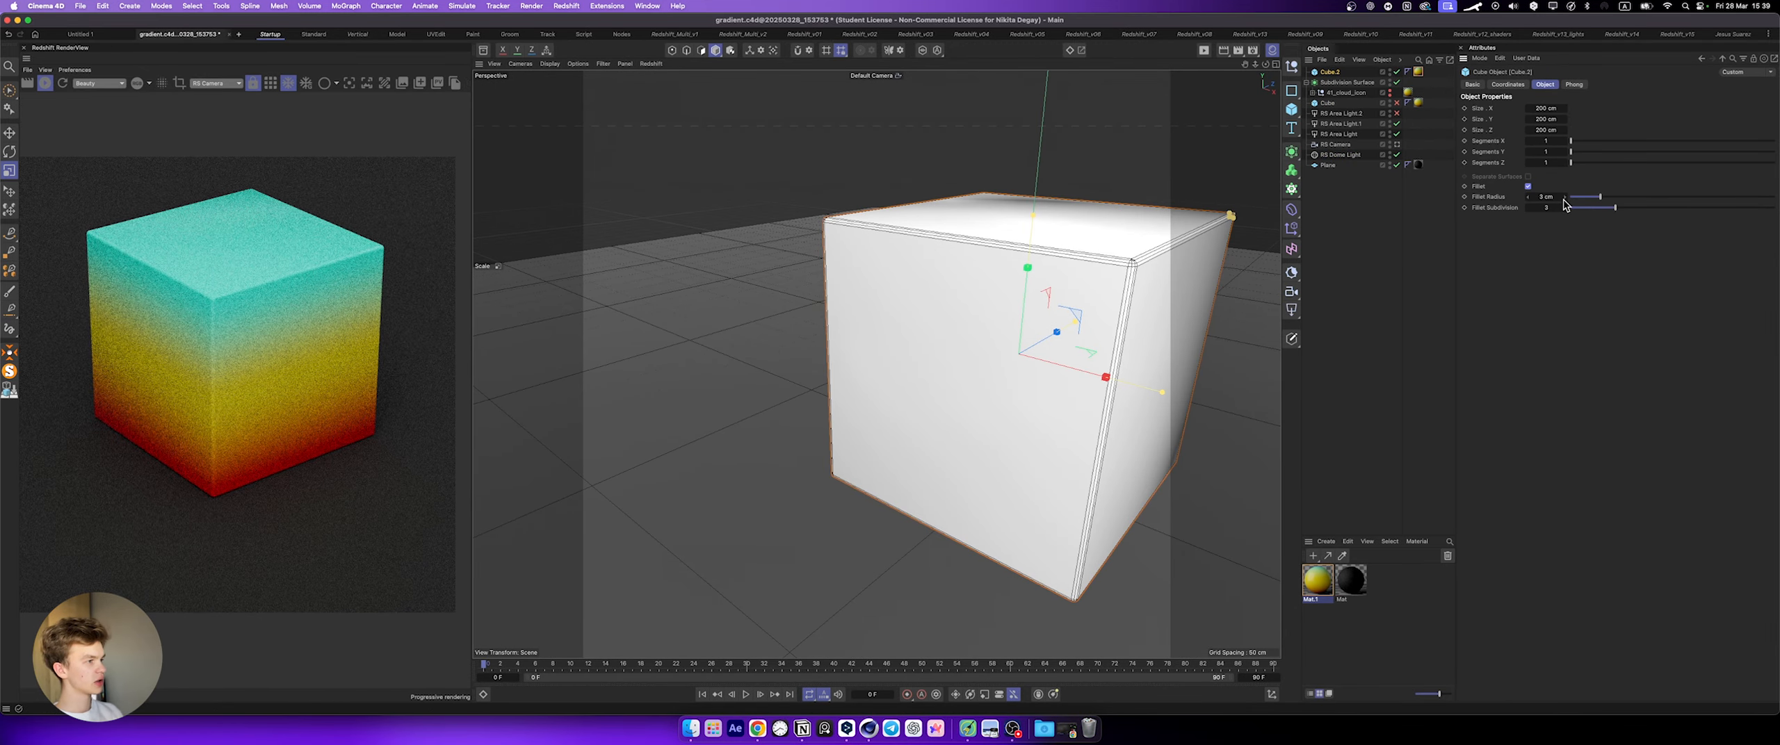
drag(1563, 199, 1548, 202)
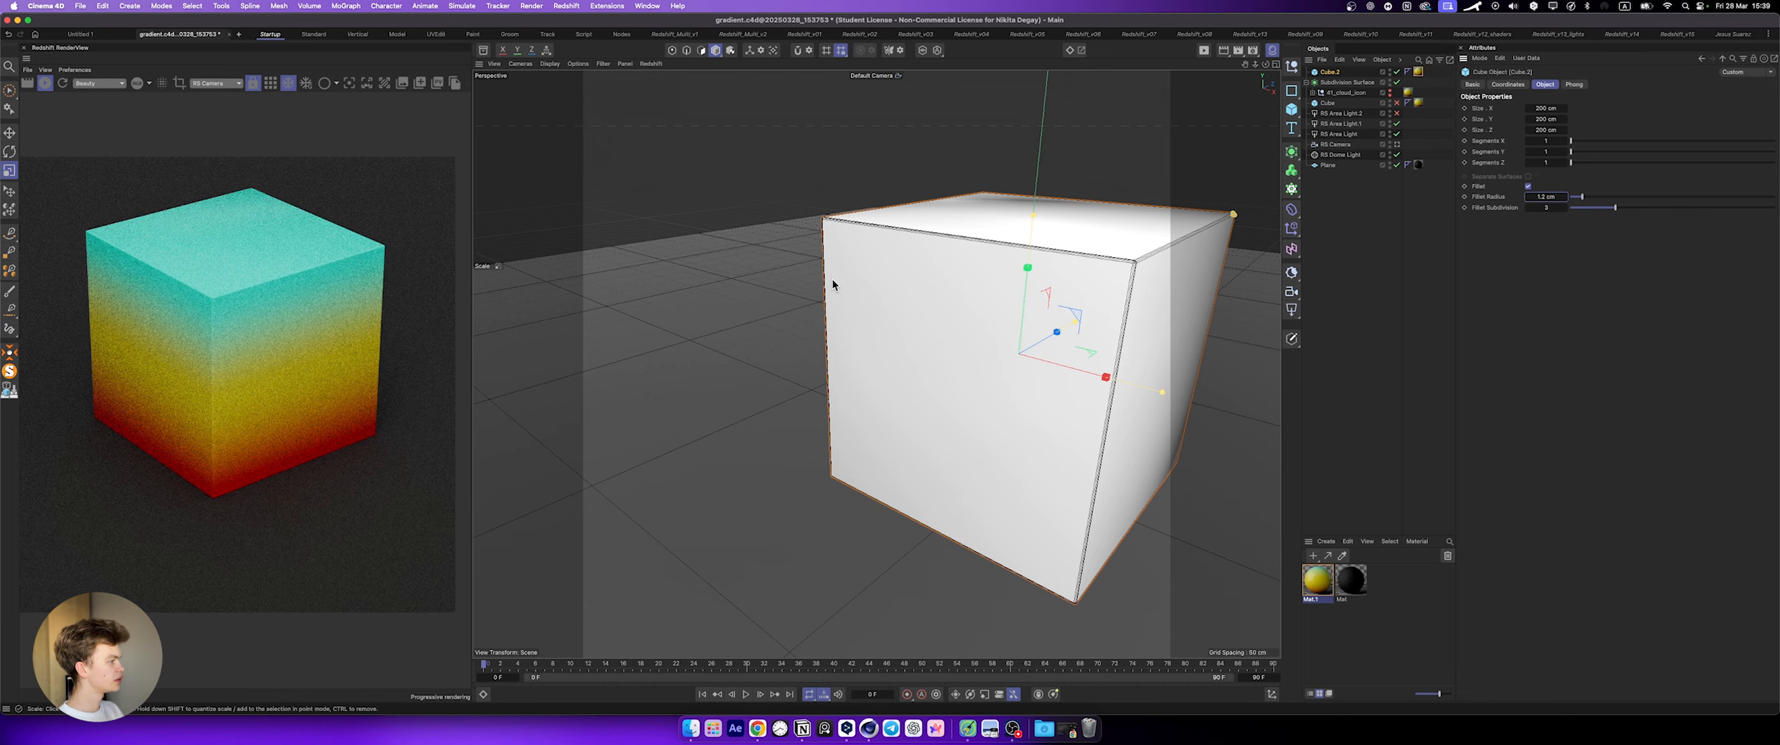
alt+drag(799, 374, 737, 373)
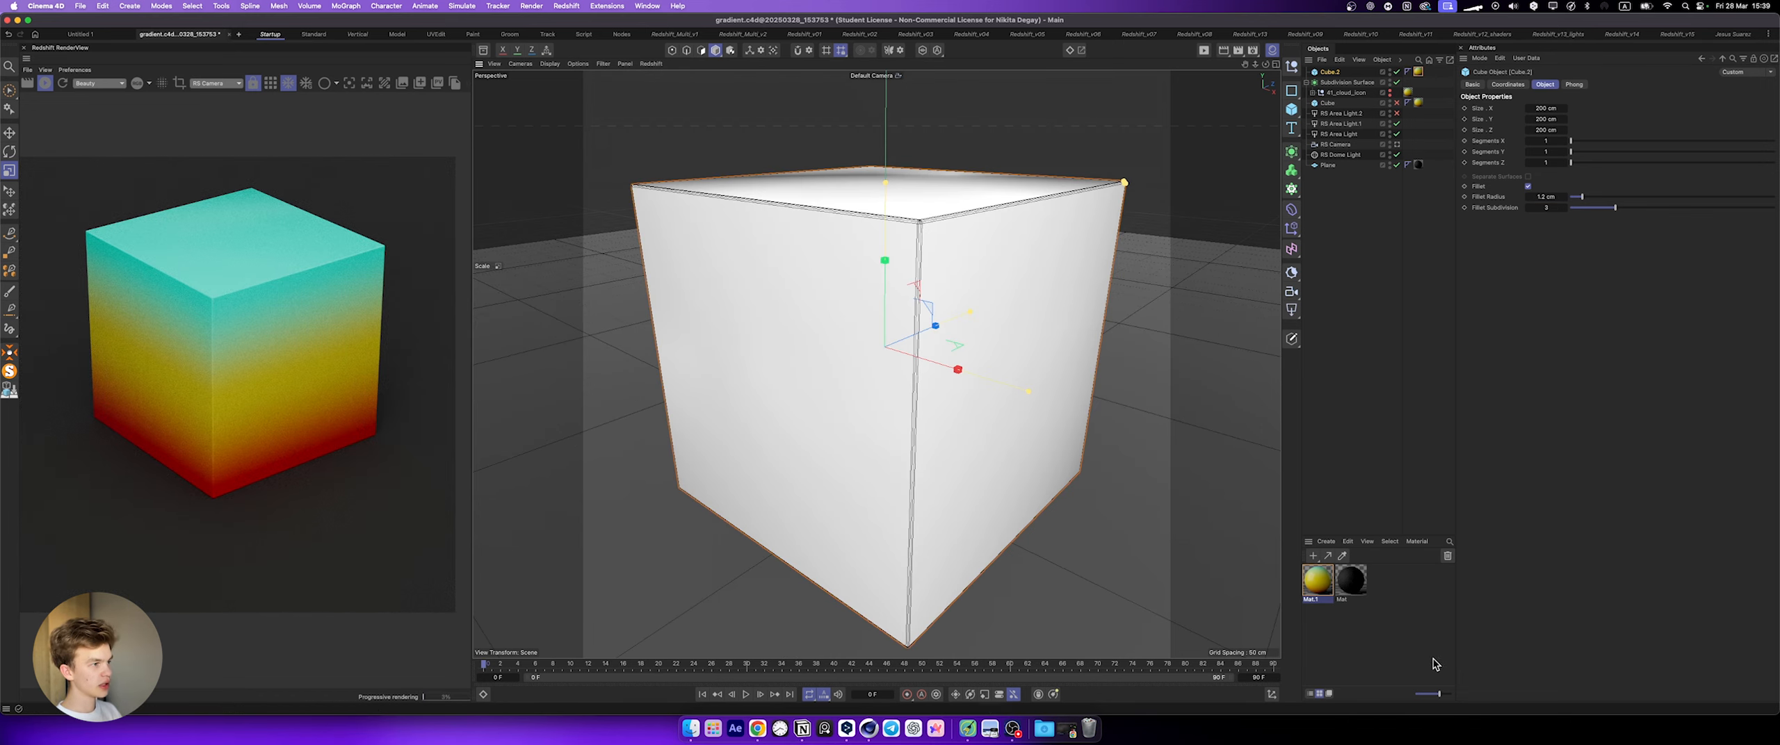
Step: Open the gradient material's node graph and delete the unused pink-to-yellow Ramp node below the connected one
double_click(1317, 583)
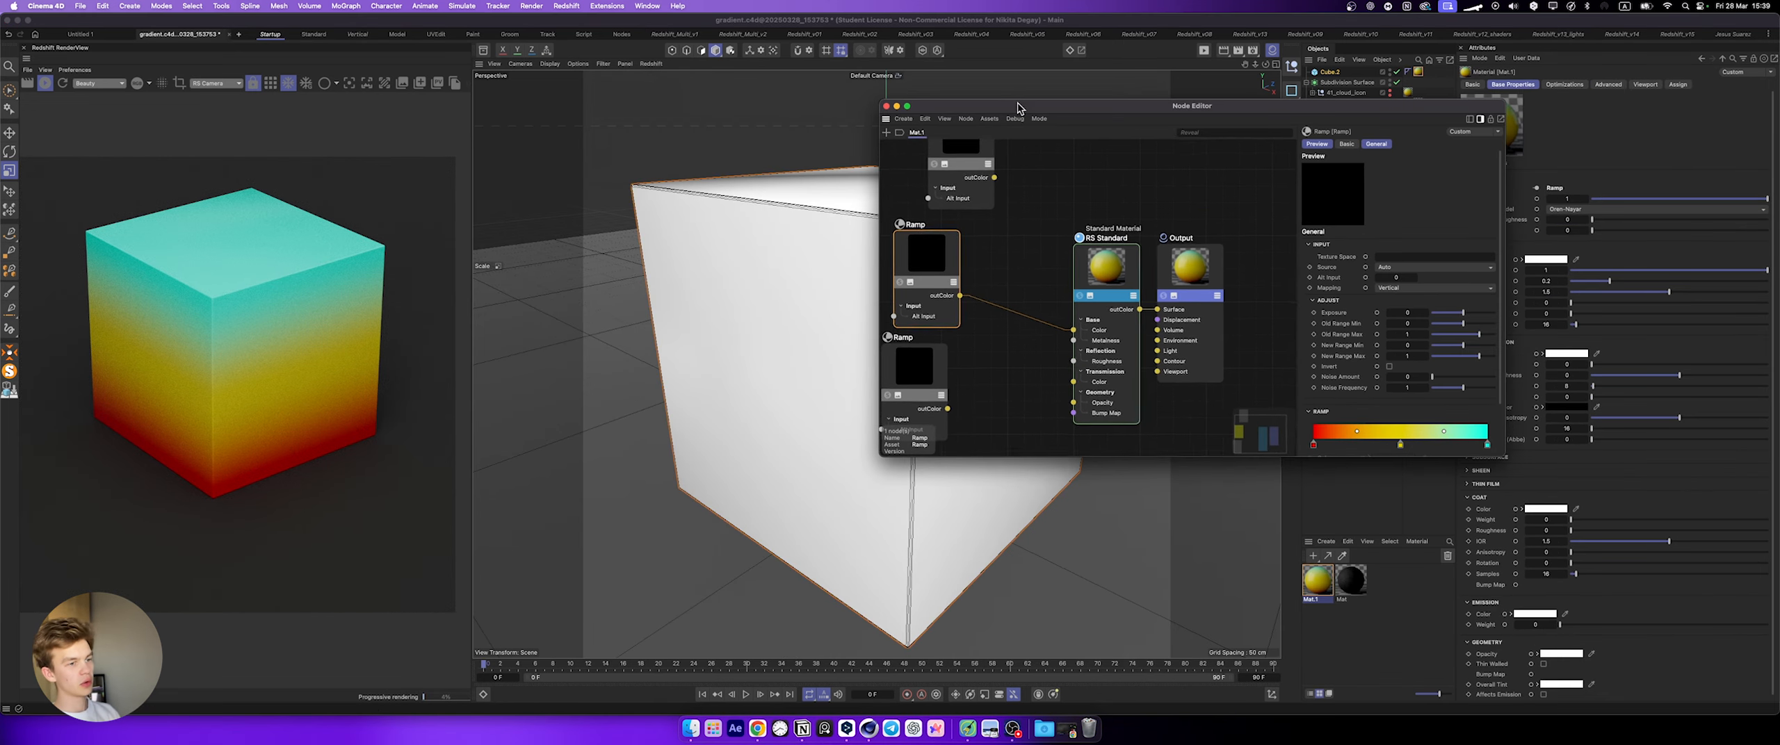
middle_drag(1021, 252, 998, 236)
drag(965, 356, 867, 345)
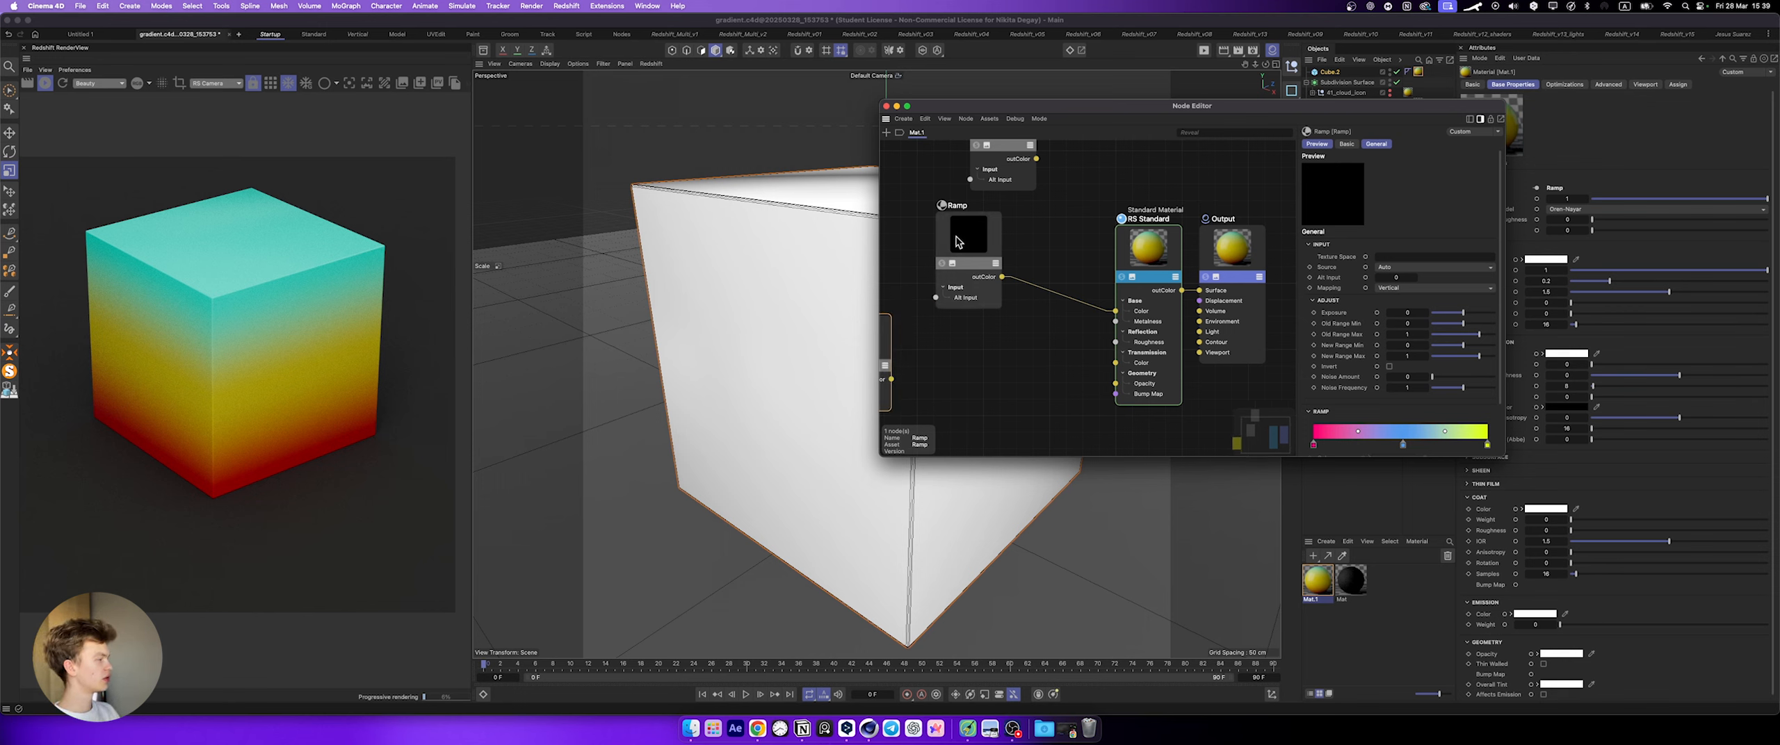
key(Delete)
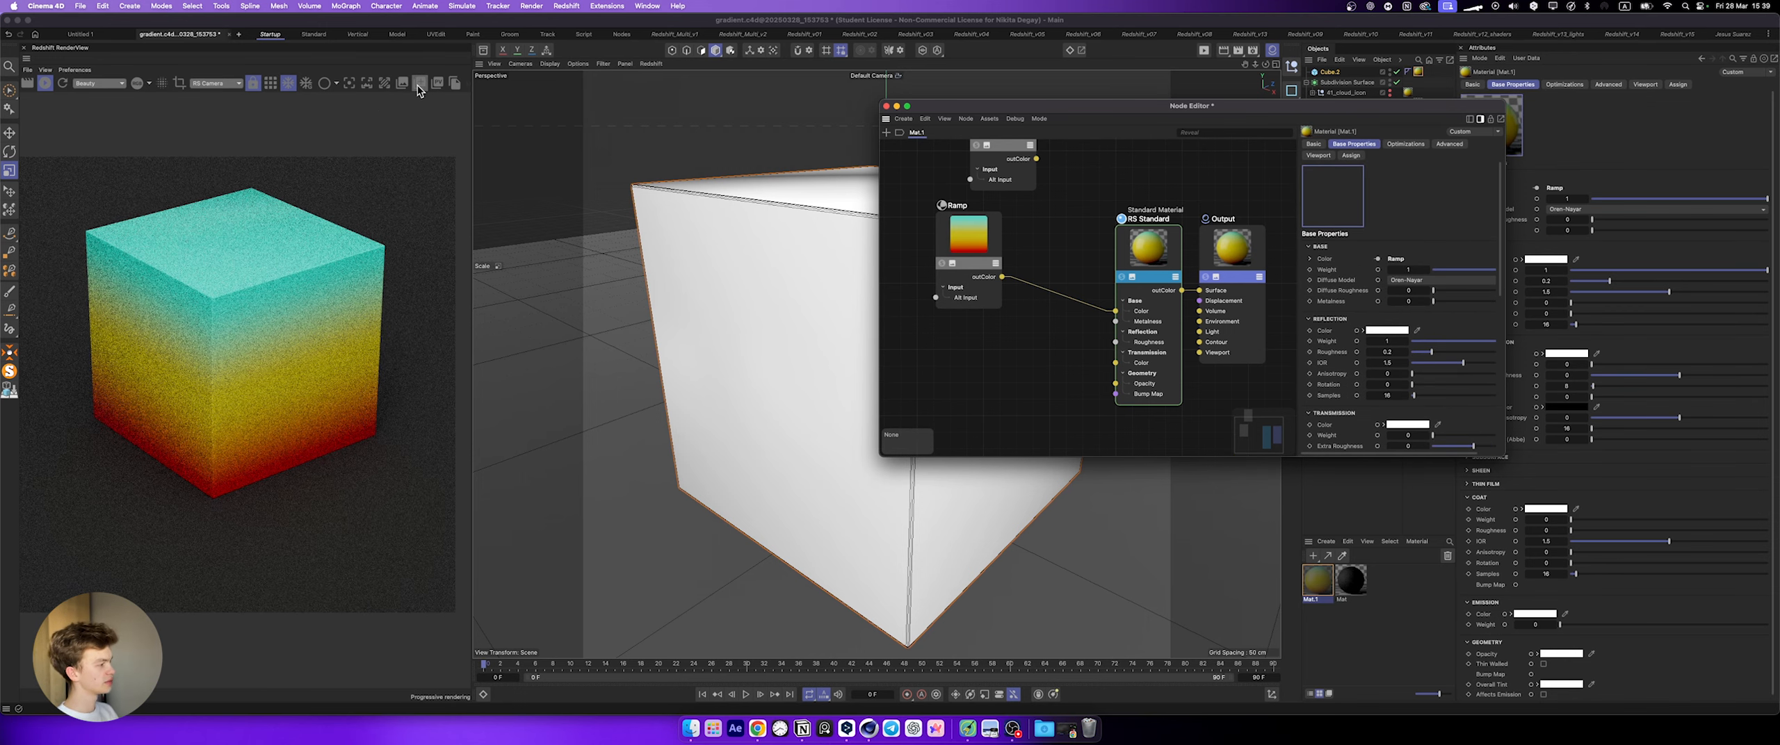
Step: Snapshot the current cube render, duplicate the connected Ramp node and link the copy to the RS Standard material's base Color
click(418, 88)
click(970, 267)
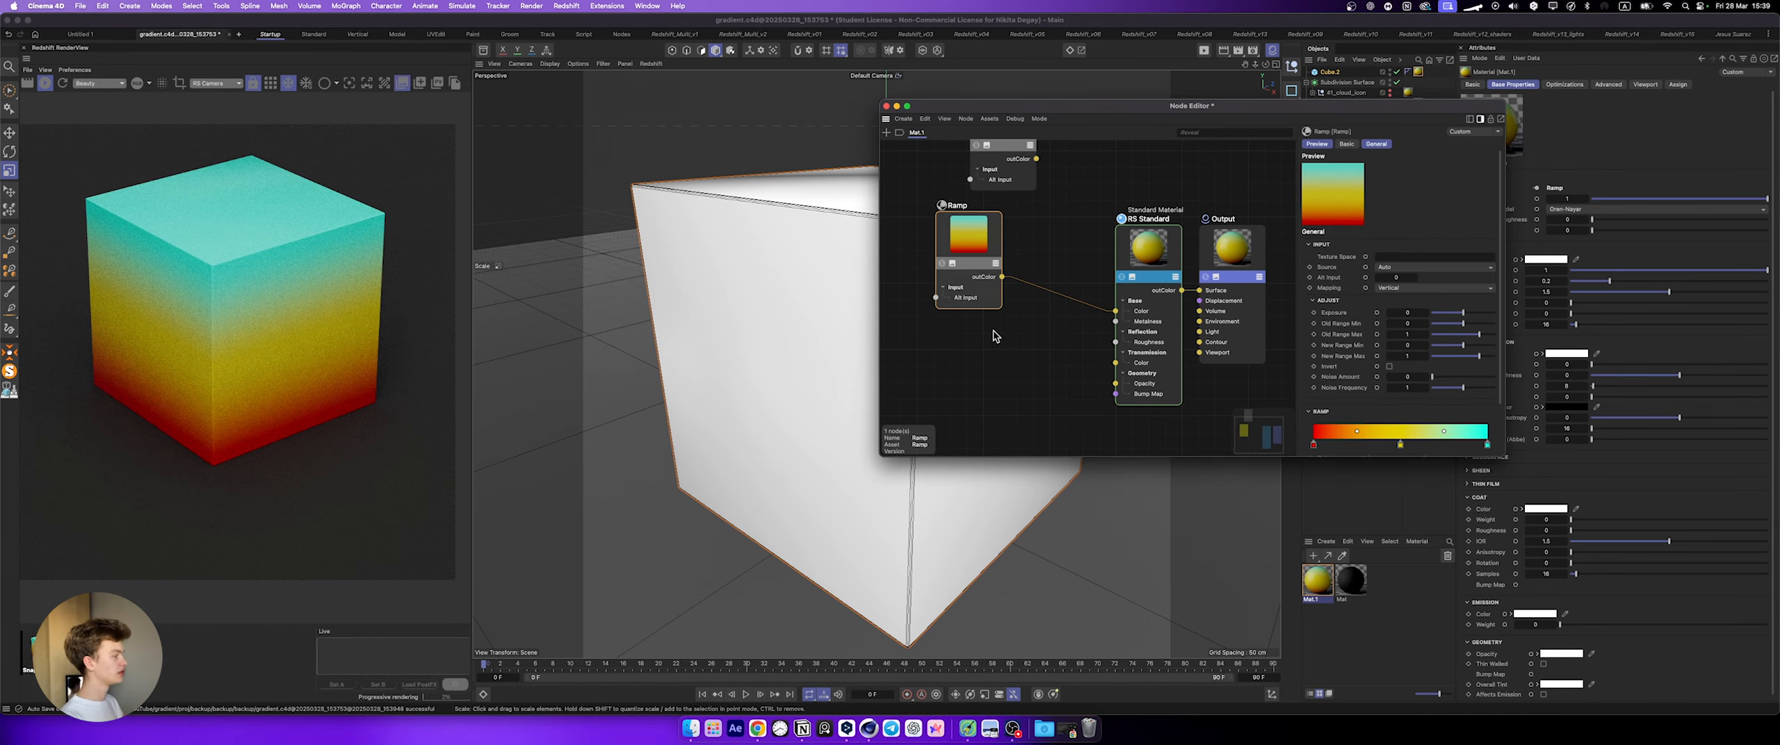
key(super+c)
click(994, 360)
key(super+v)
drag(1113, 283, 974, 339)
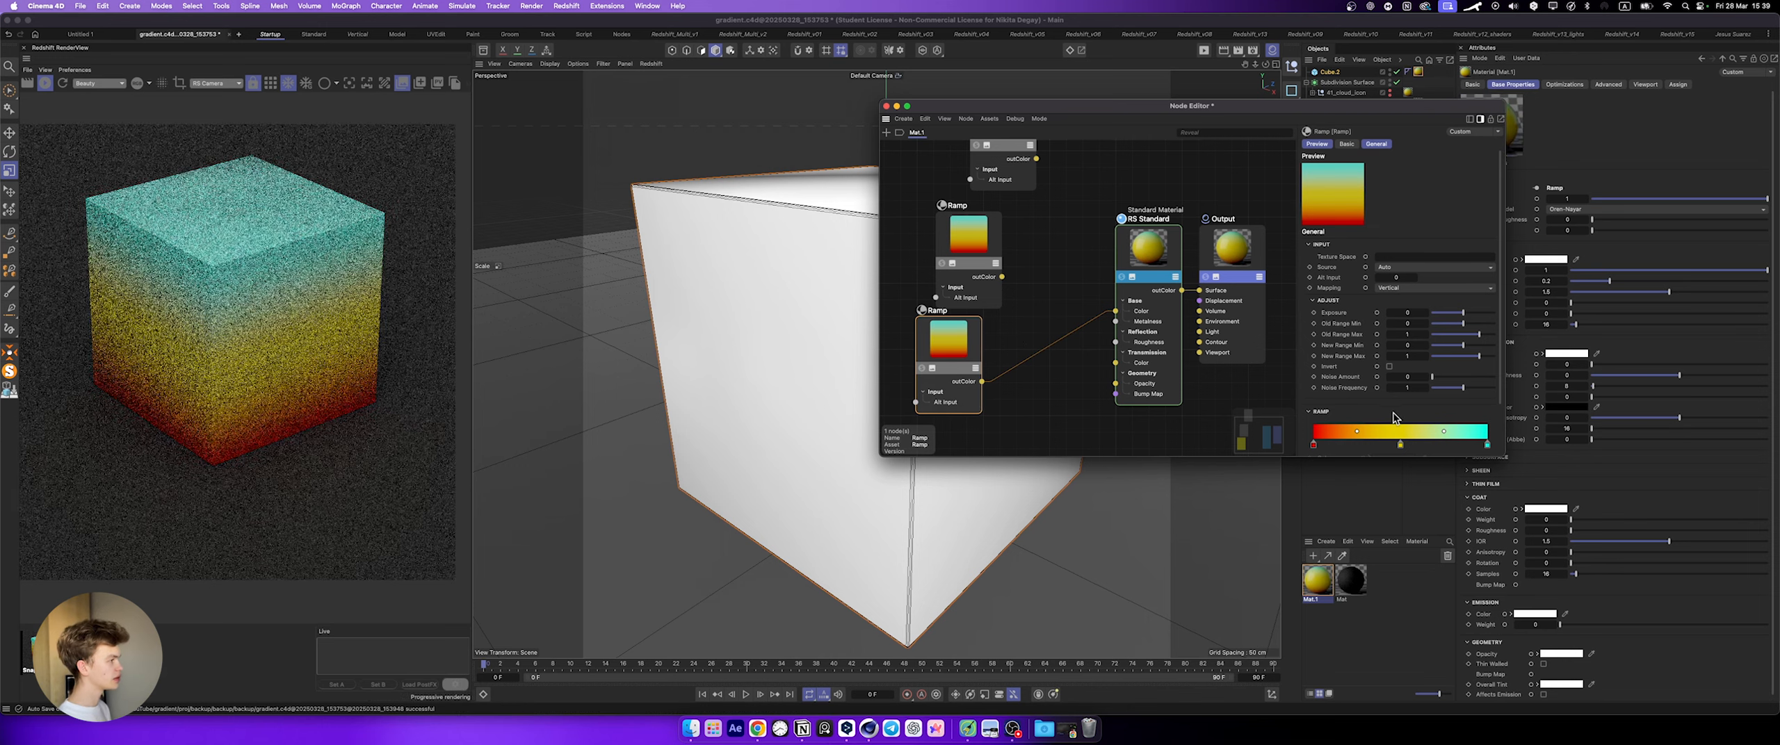
Step: Delete the yellow middle knot from the duplicated ramp and take a snapshot of the plain red-to-cyan render
click(1400, 446)
scroll(1400, 446, down, 3)
key(Delete)
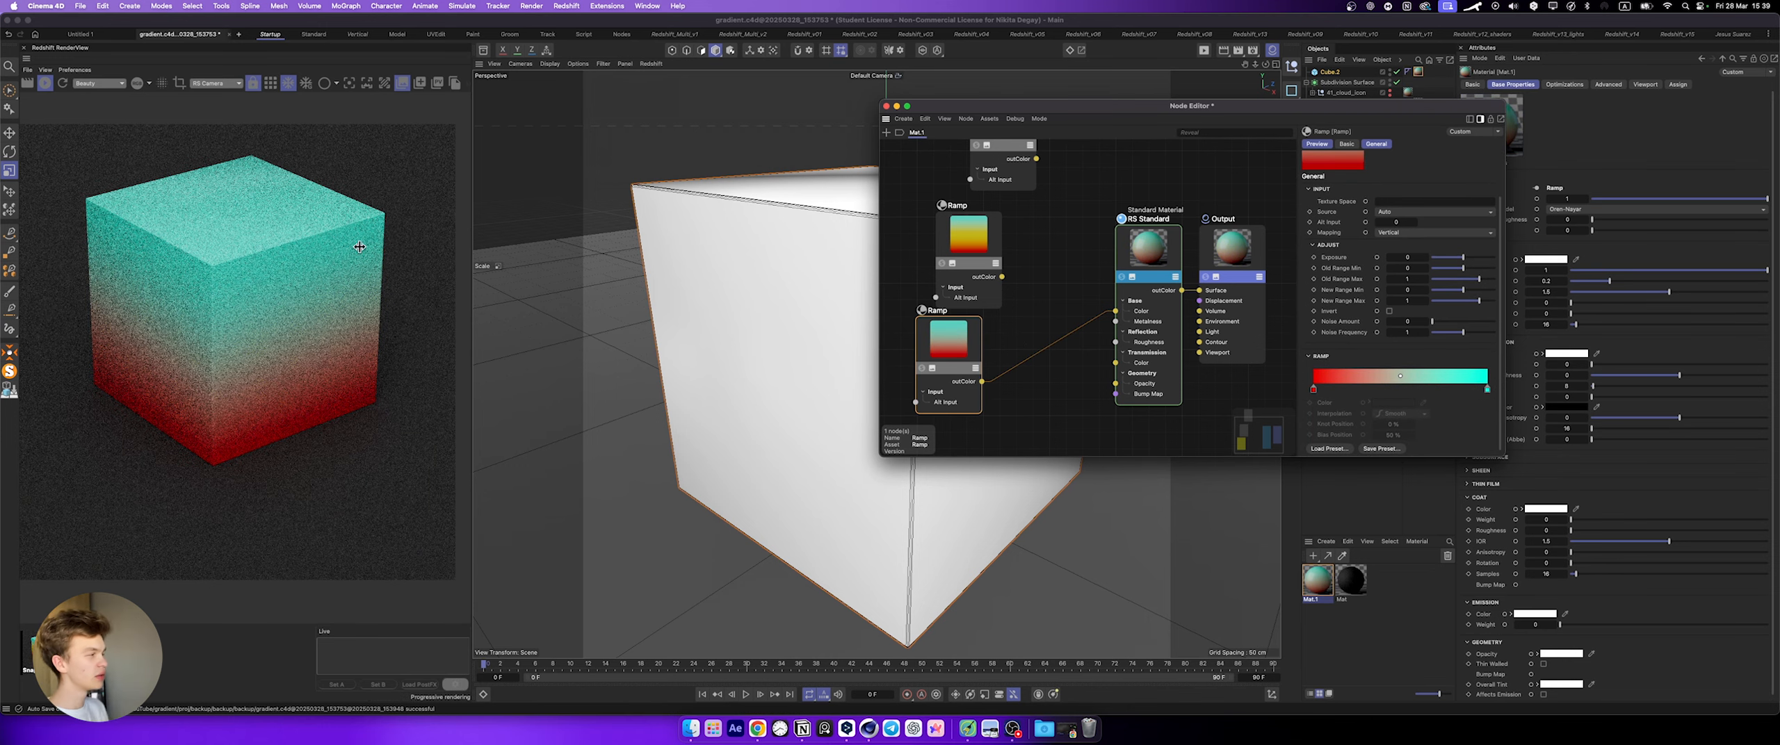
click(419, 84)
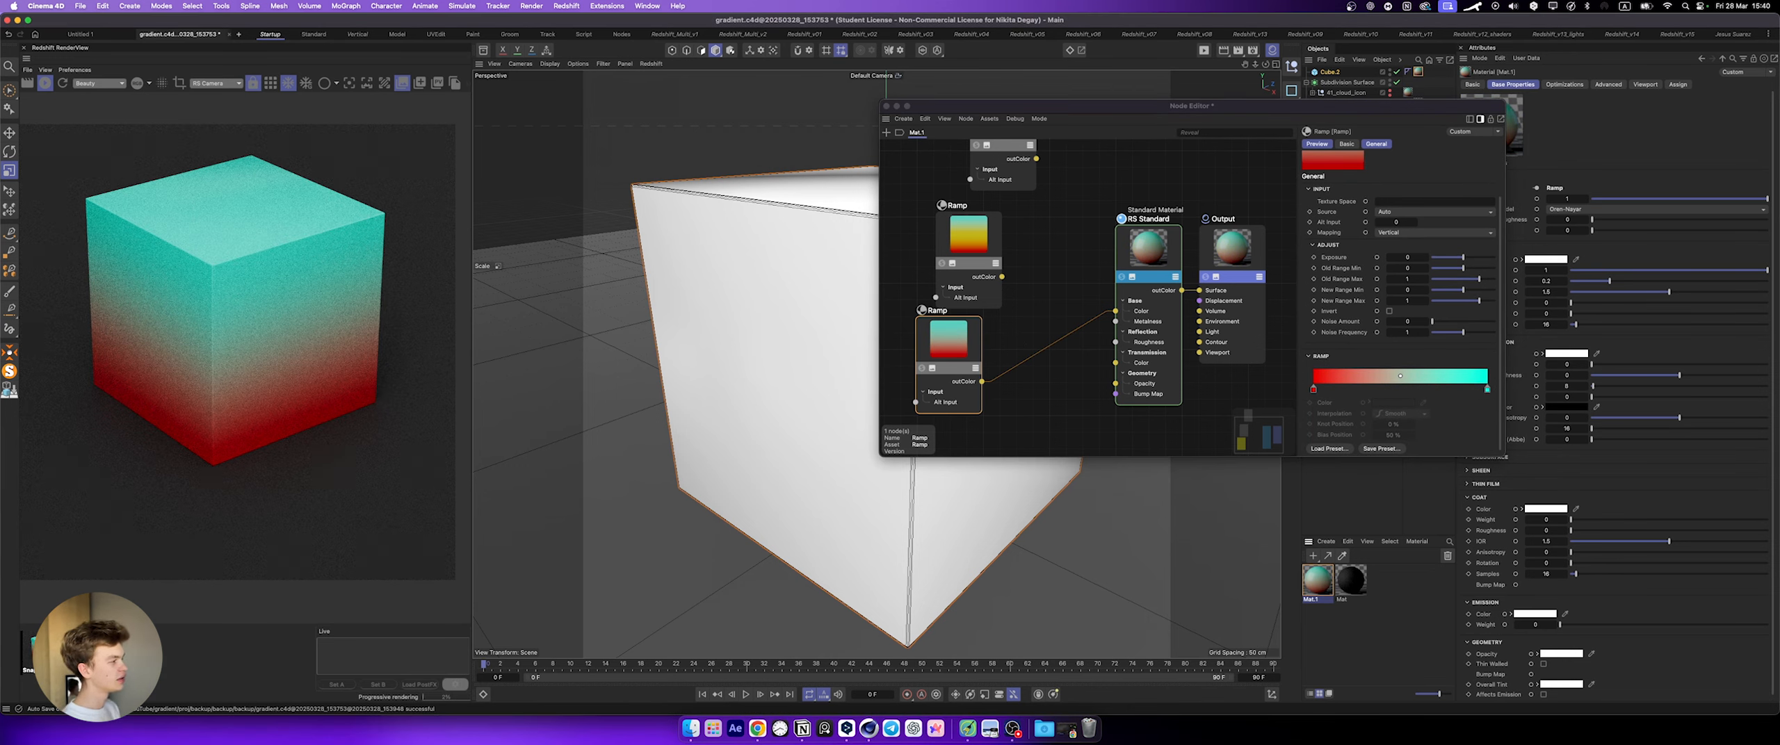
Step: Compare the saved snapshots of the red-yellow-cyan cube render and the plain red-to-cyan render
click(50, 651)
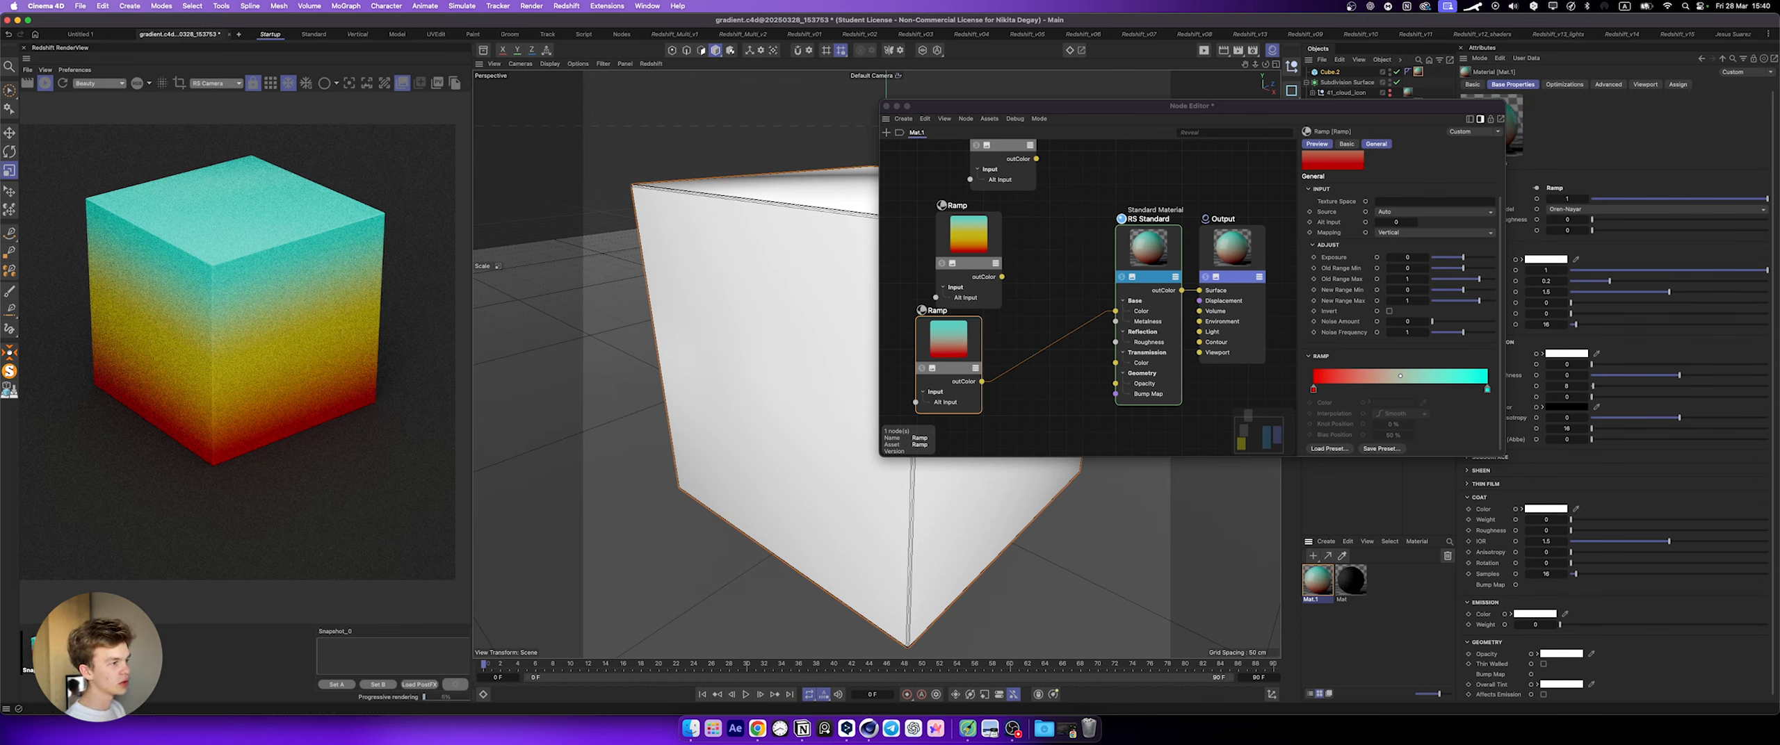
click(52, 652)
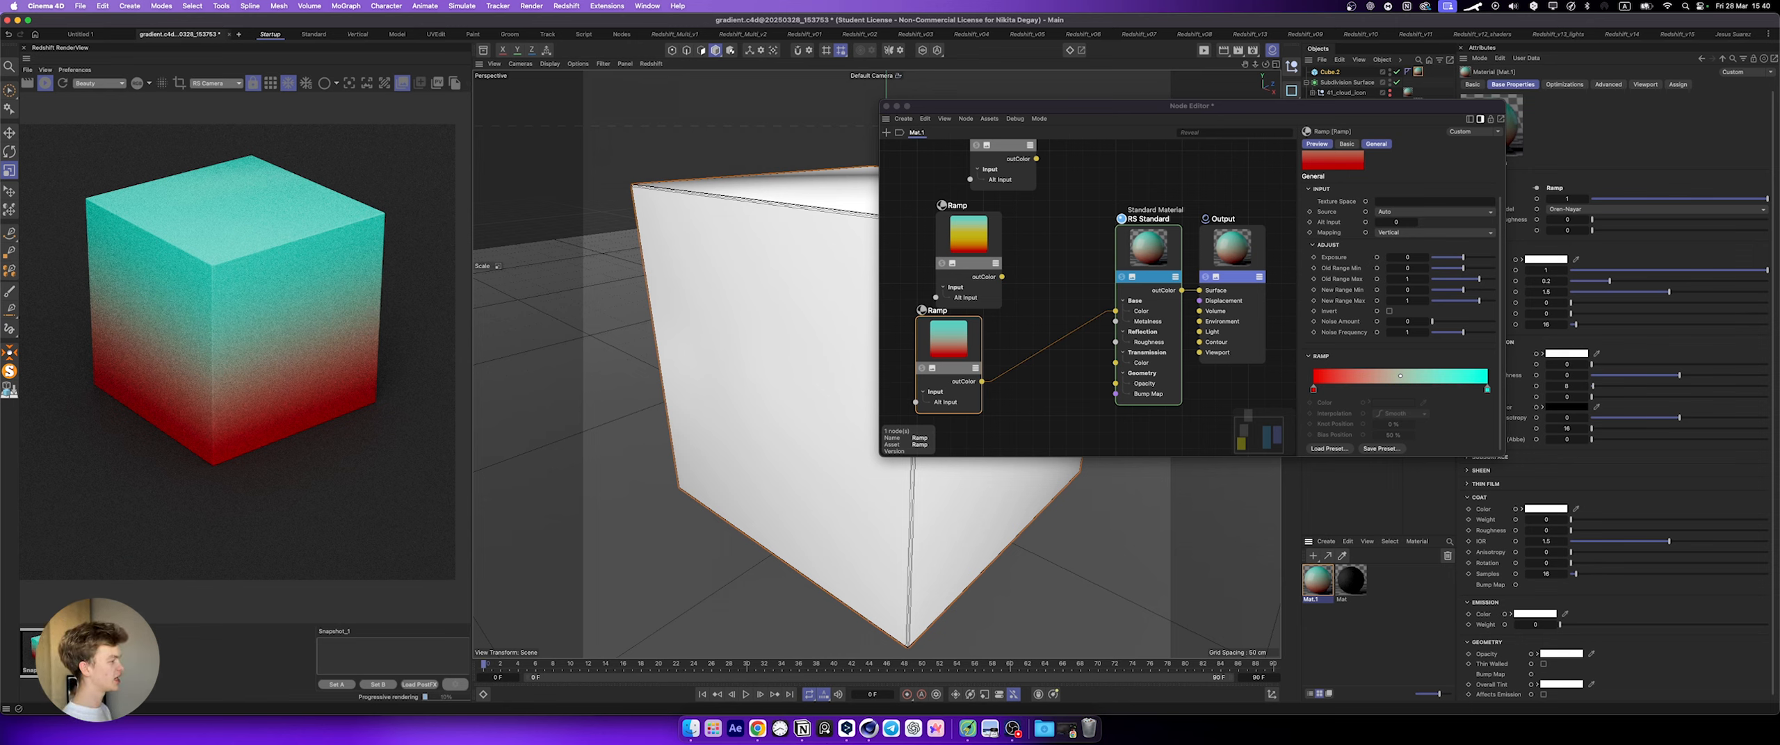
click(97, 652)
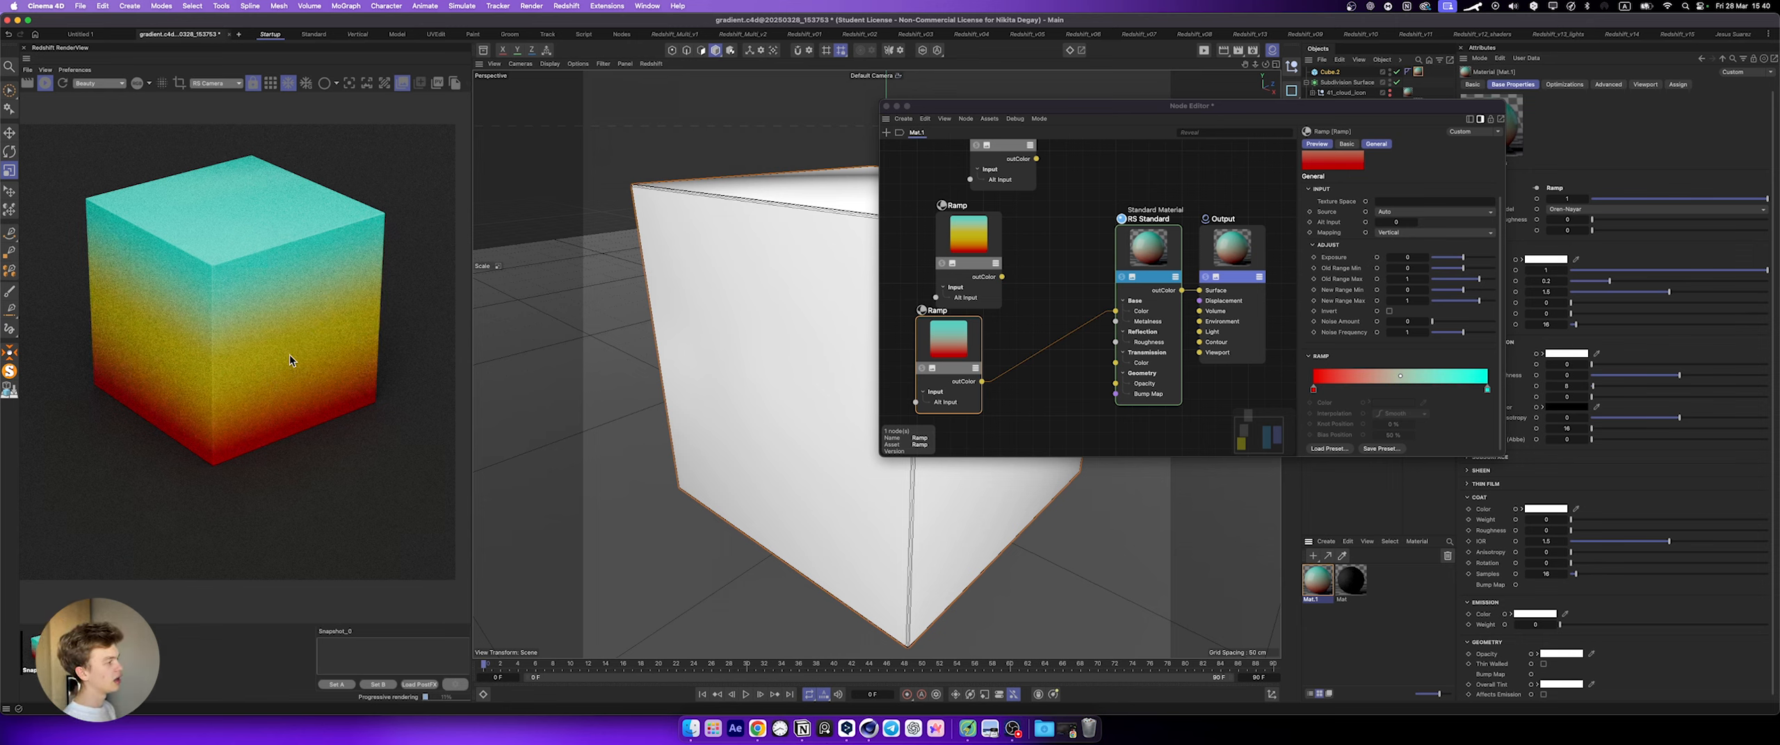
Step: Close the node editor, try stretching the cube taller and switch the render view from the snapshots to the live render
click(886, 106)
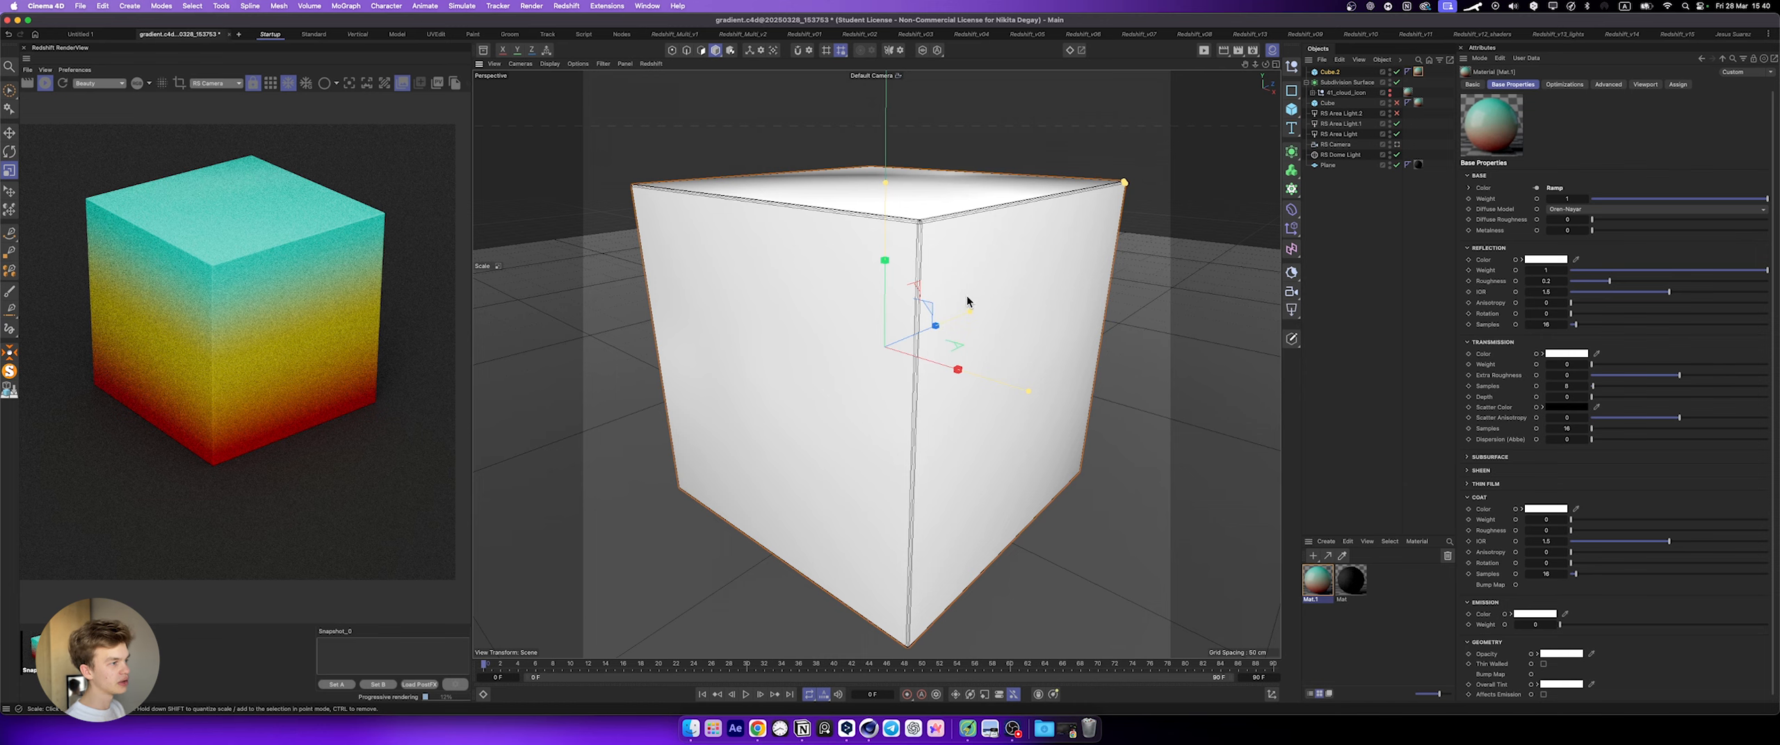
scroll(965, 302, down, 5)
drag(917, 226, 920, 136)
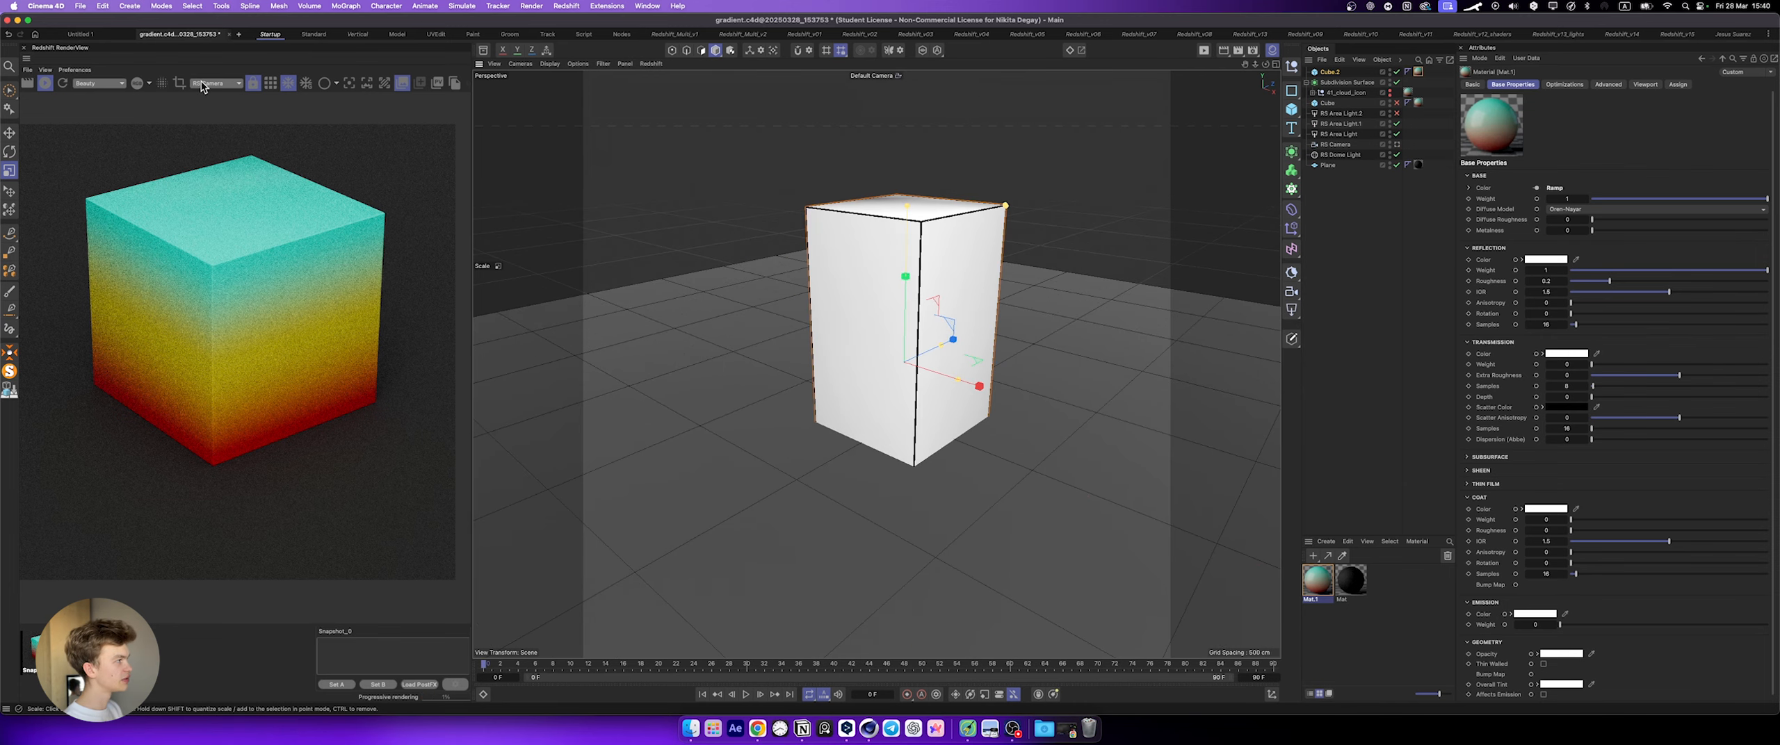
click(410, 81)
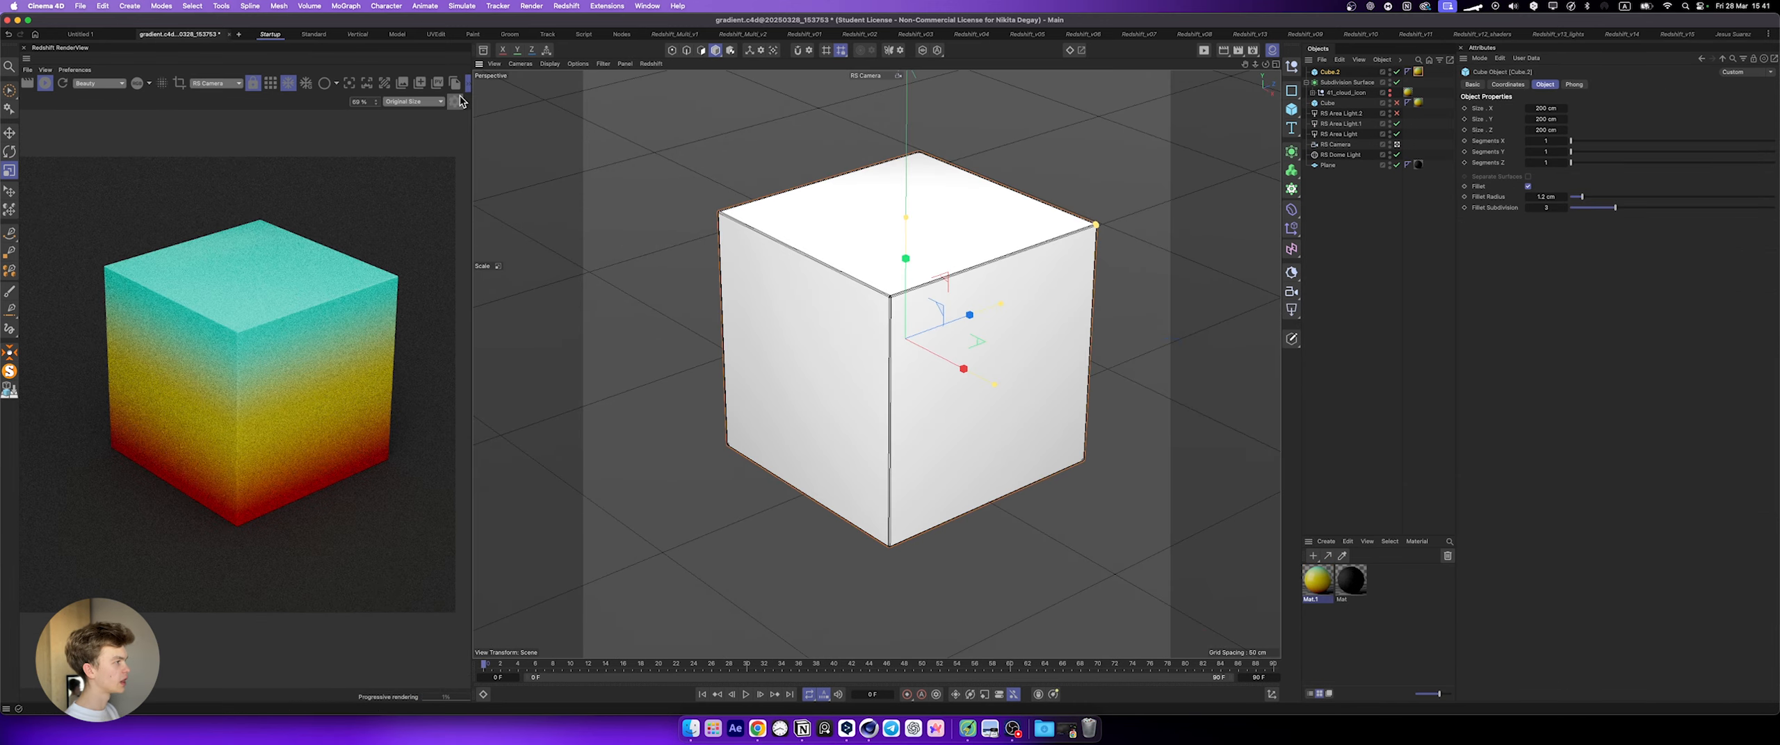
Step: Show the render view's display settings, enable Color Controls and raise the contrast slightly for the cube render
click(456, 101)
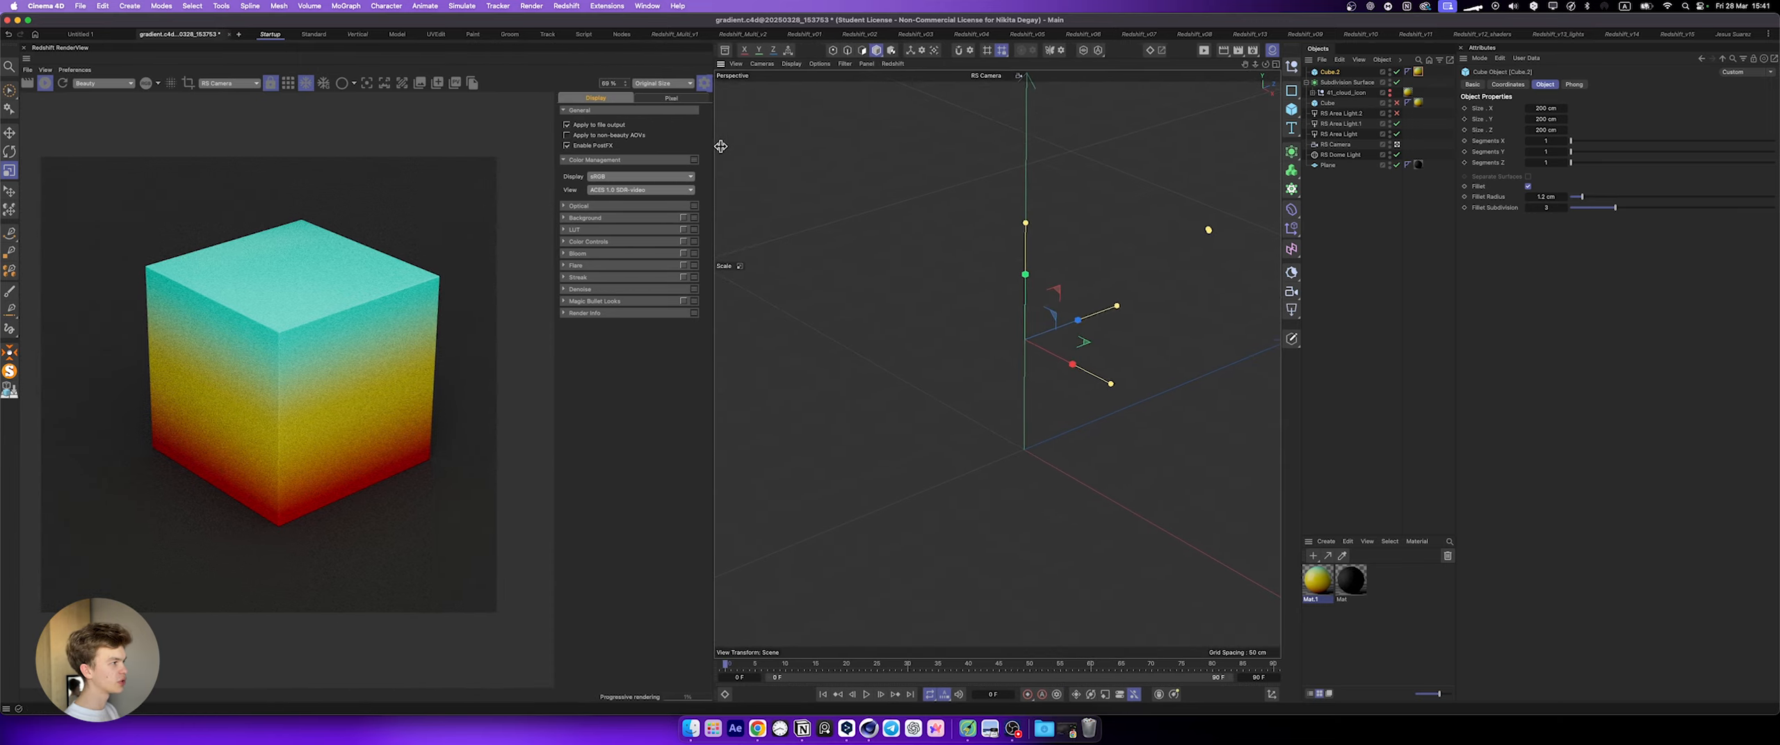
click(611, 229)
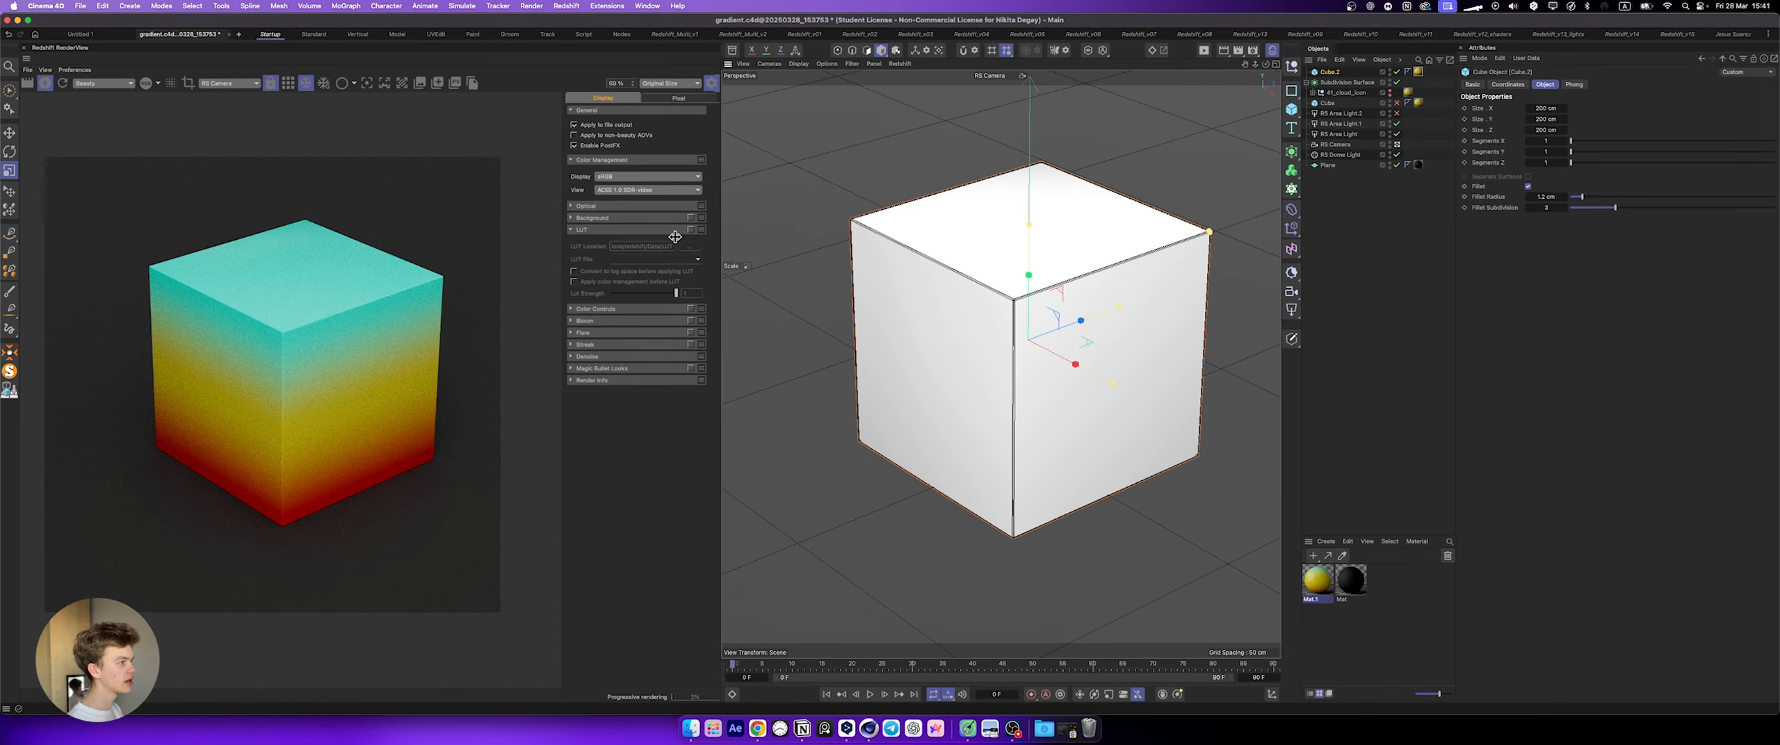
click(609, 369)
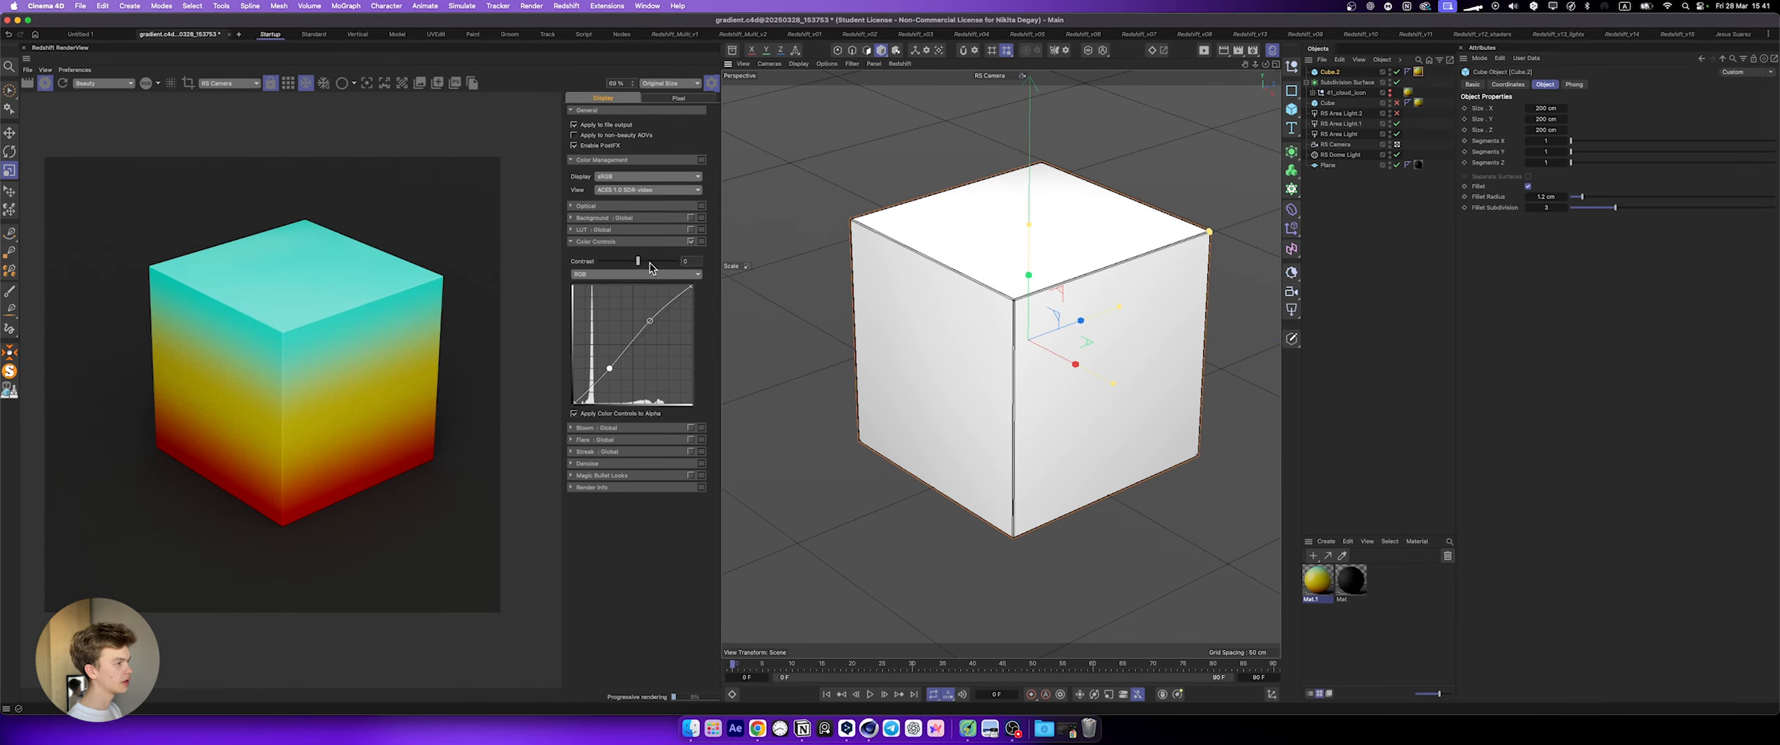
click(639, 262)
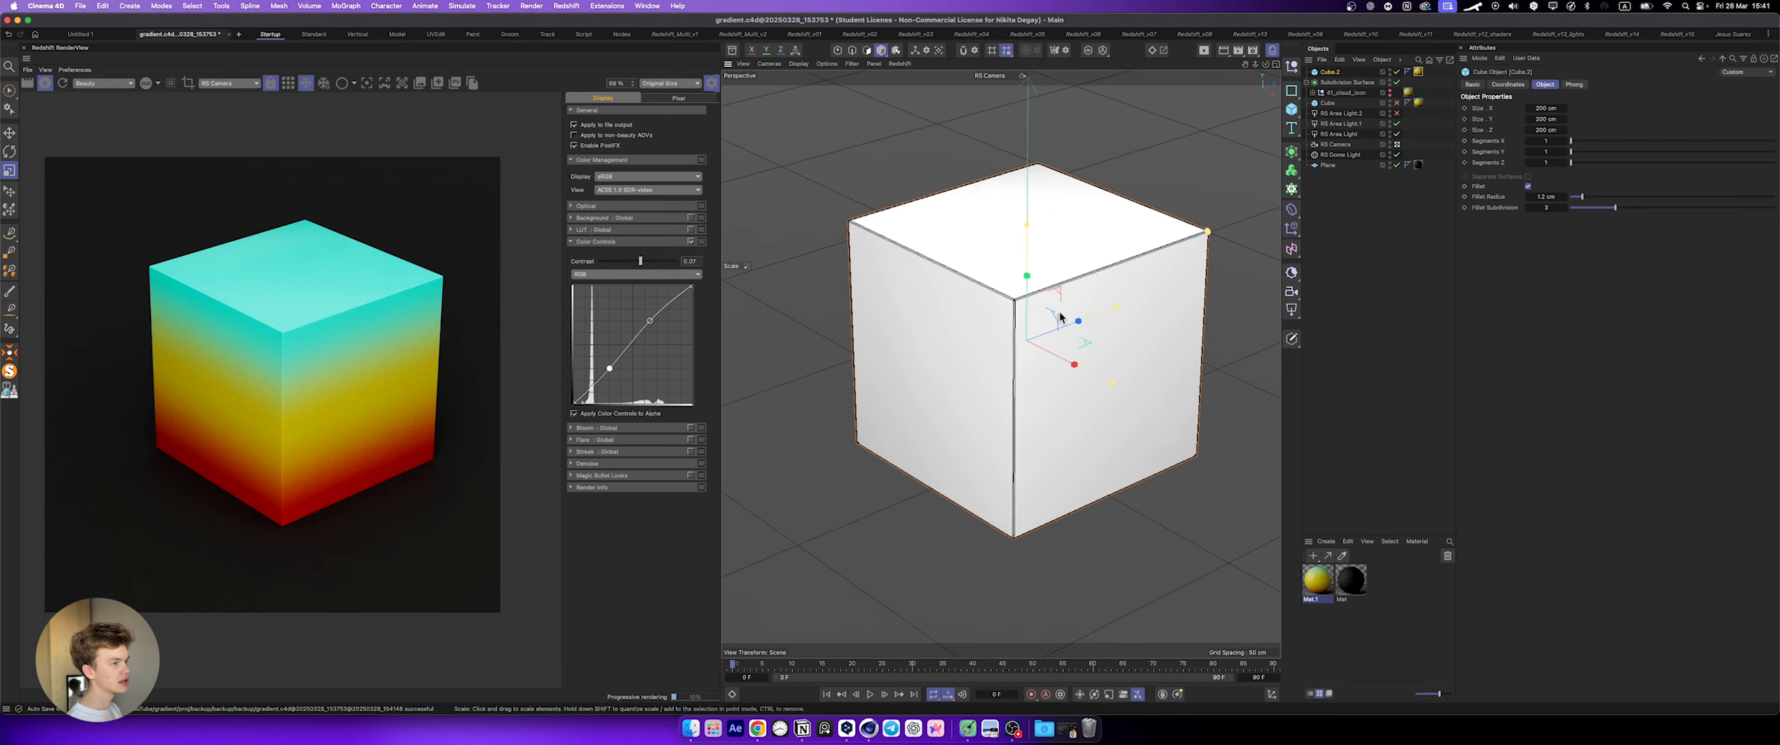
scroll(1100, 288, up, 2)
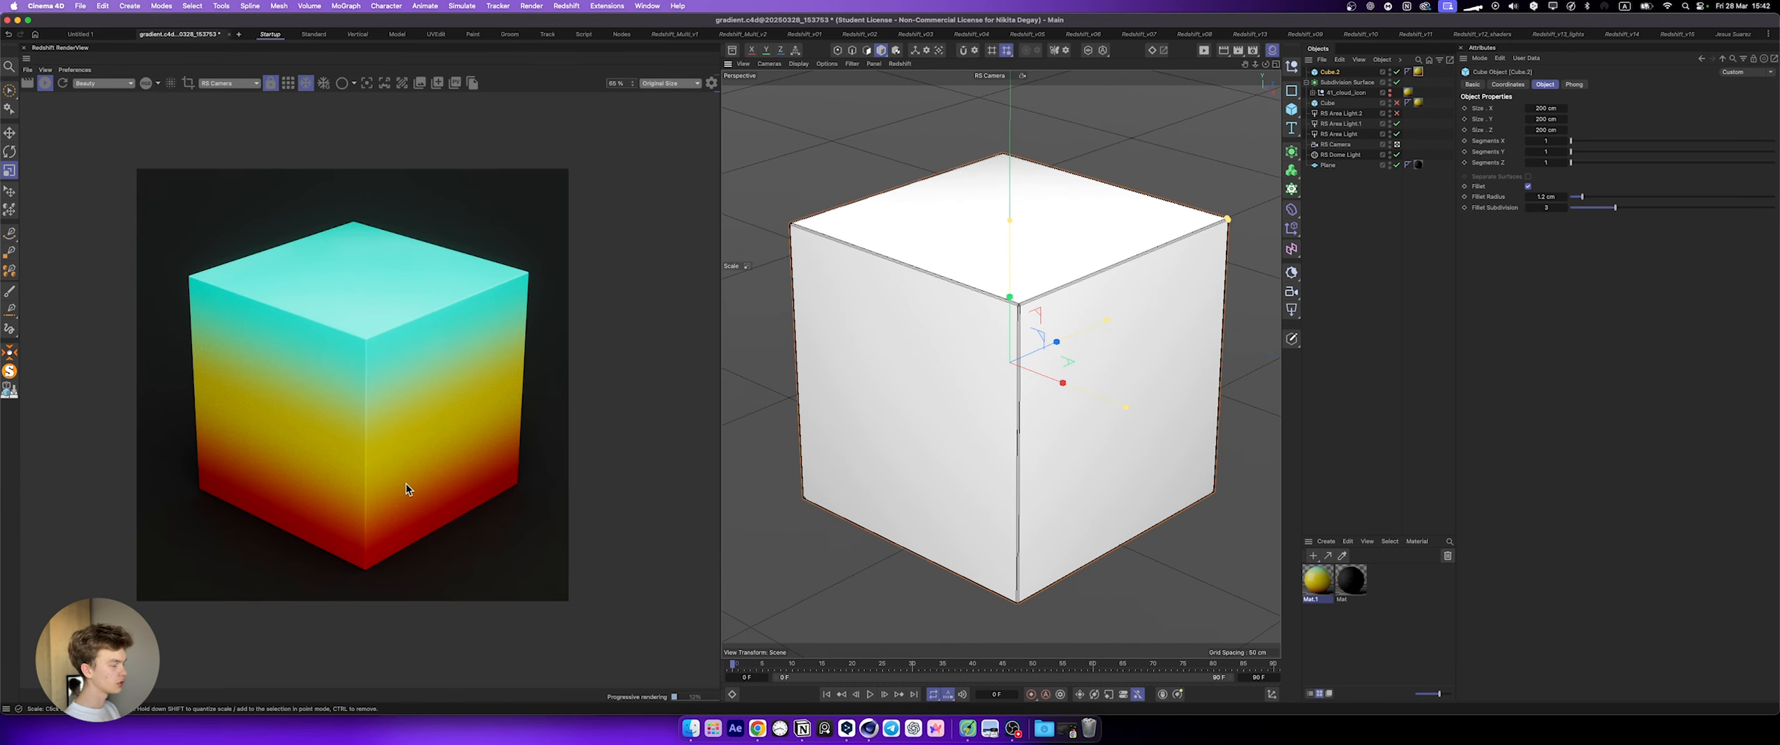
Step: Set the gradient material's transmission weight to 1 and link the lower Ramp node to its Transmission Color instead of the base color
double_click(1321, 590)
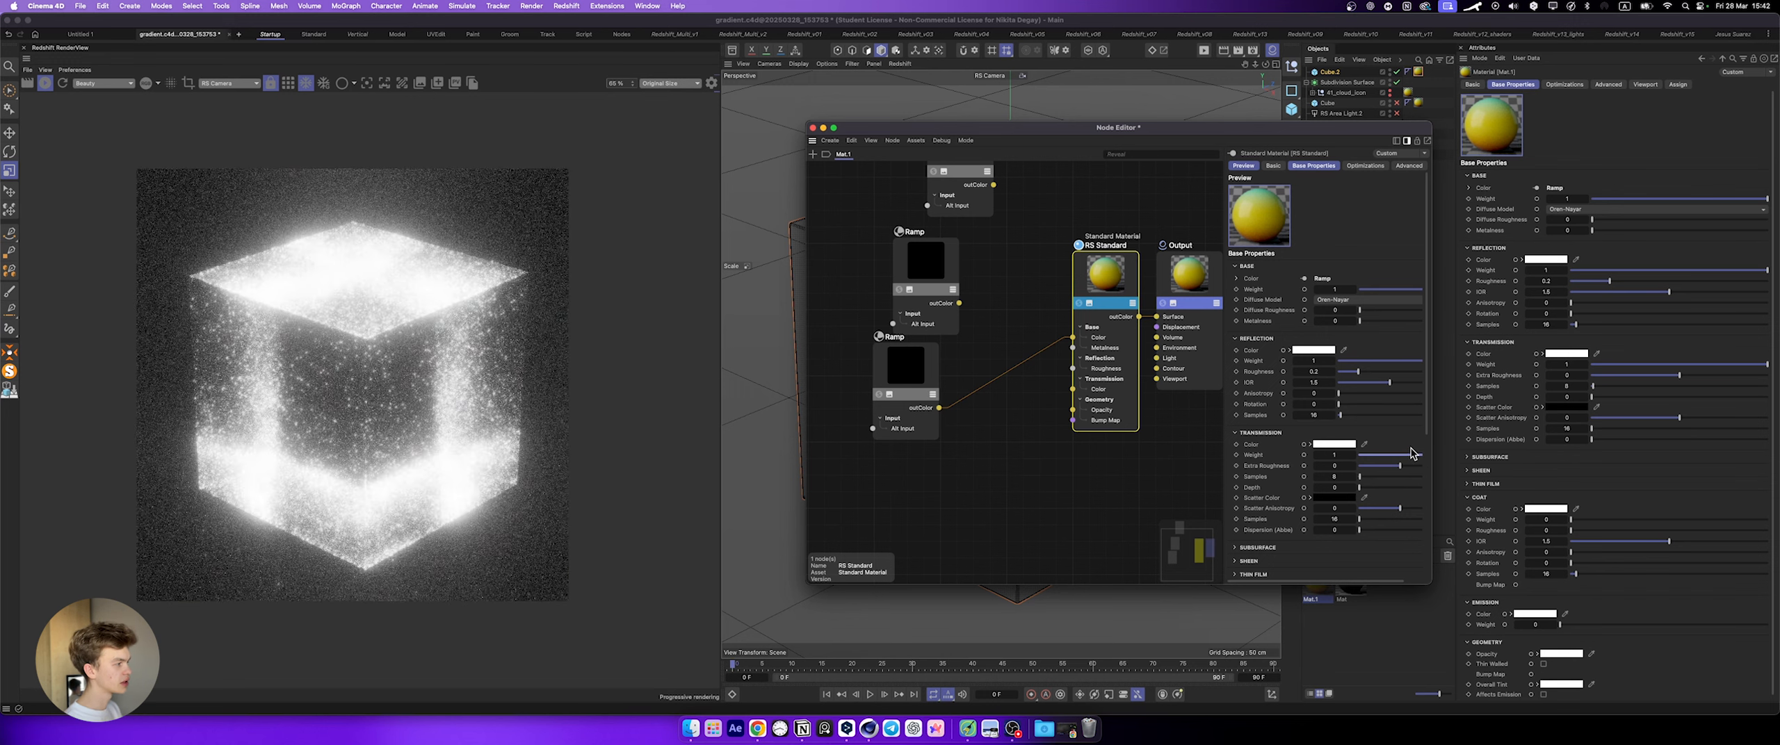
drag(952, 407, 1135, 333)
mouse_move(1182, 427)
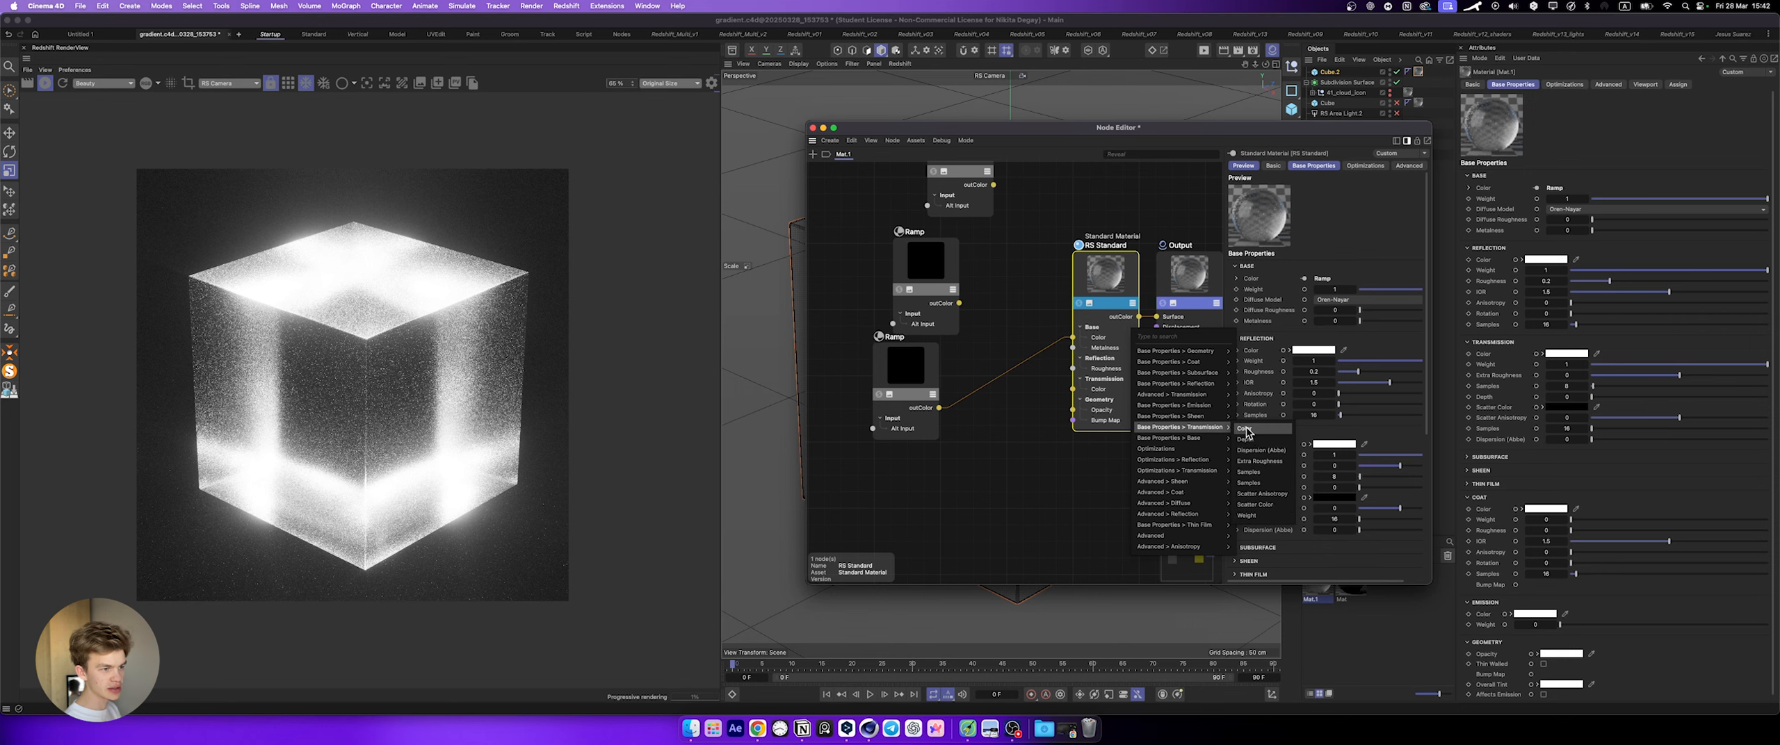
click(1246, 430)
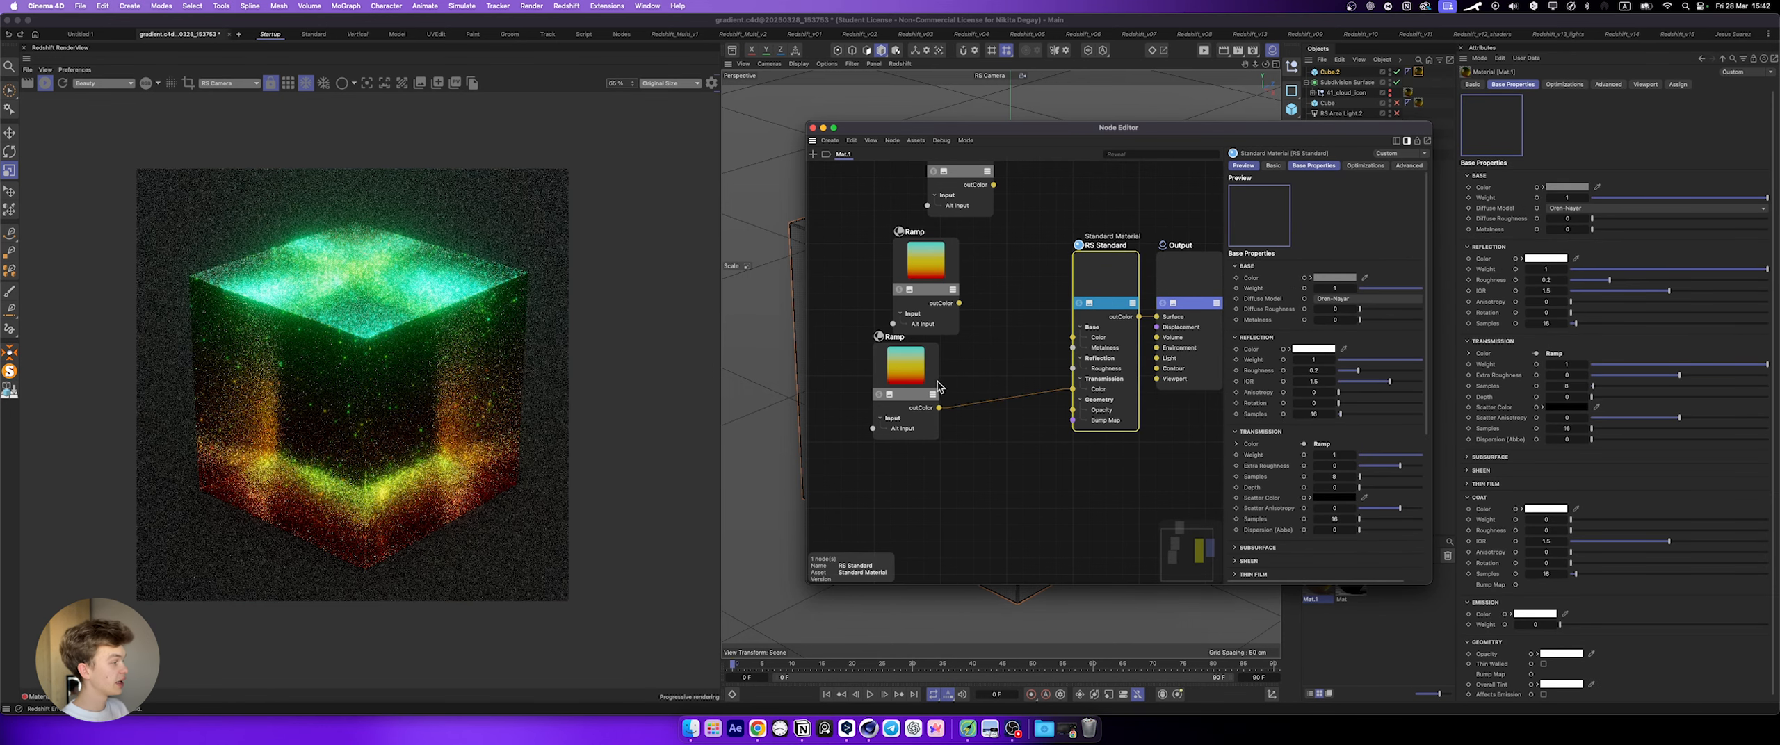
Step: Remove the yellow middle knot from the upper Ramp node, leaving a plain red-to-cyan gradient
click(926, 265)
click(1330, 481)
drag(1330, 481, 1333, 534)
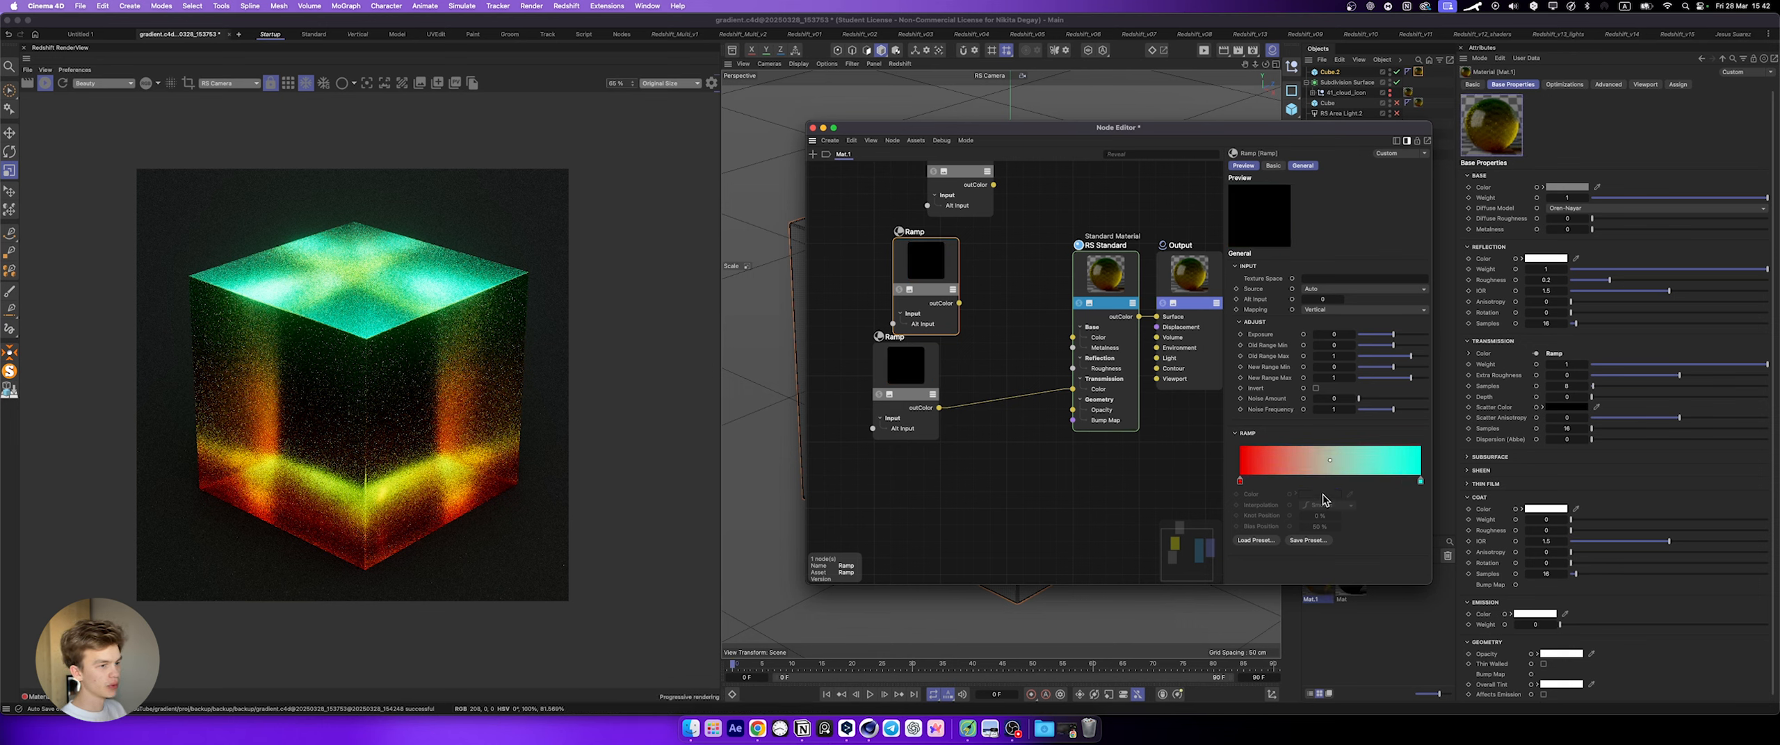
Step: Snapshot the transmissive cube render and replace the Transmission Color link with the upper red-to-cyan Ramp node
click(420, 83)
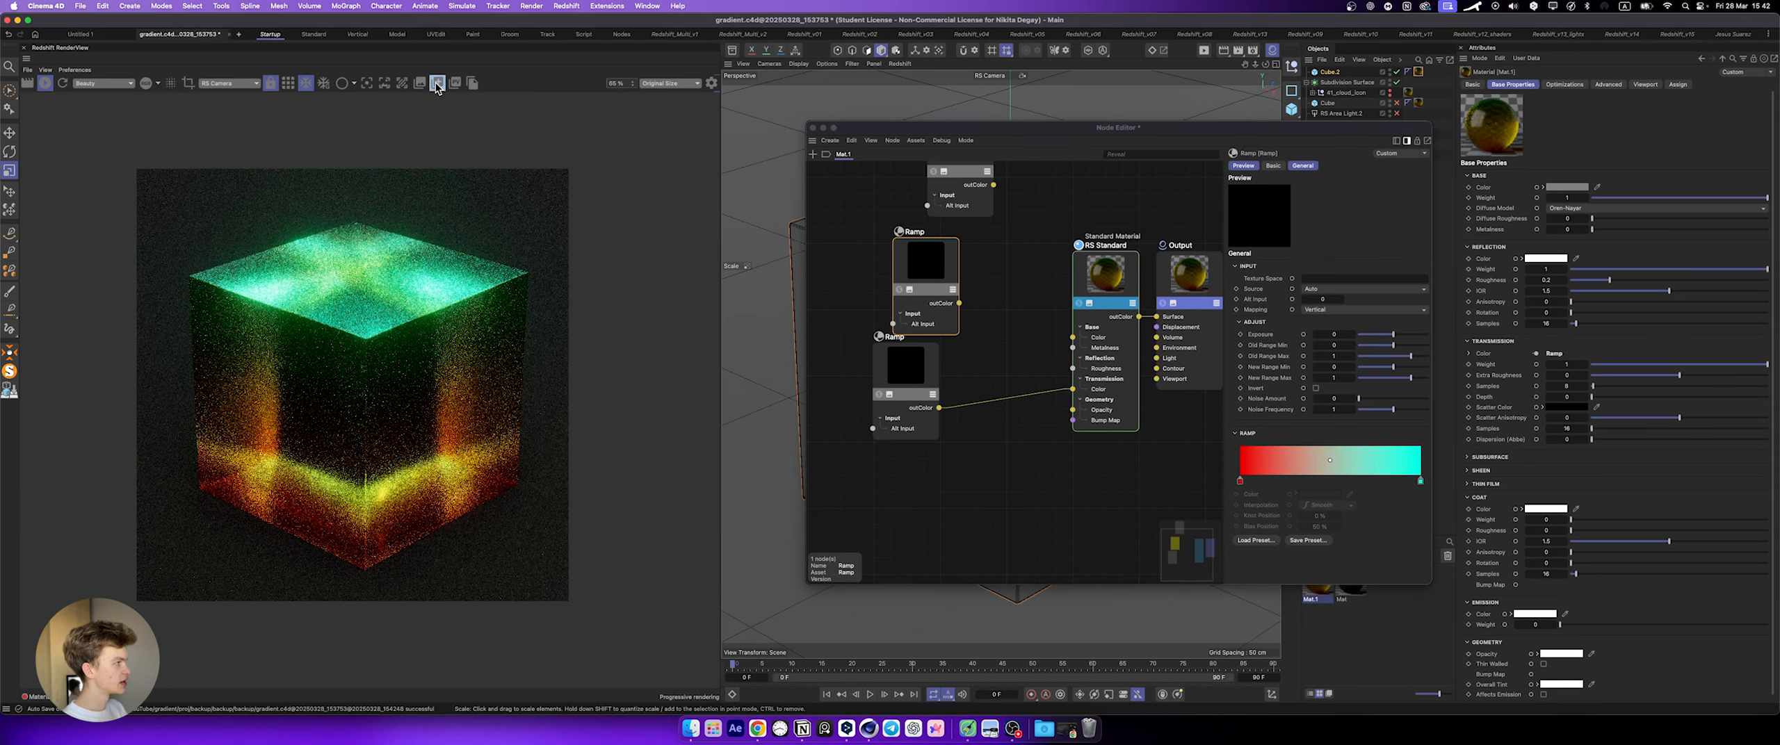
drag(1073, 389, 959, 303)
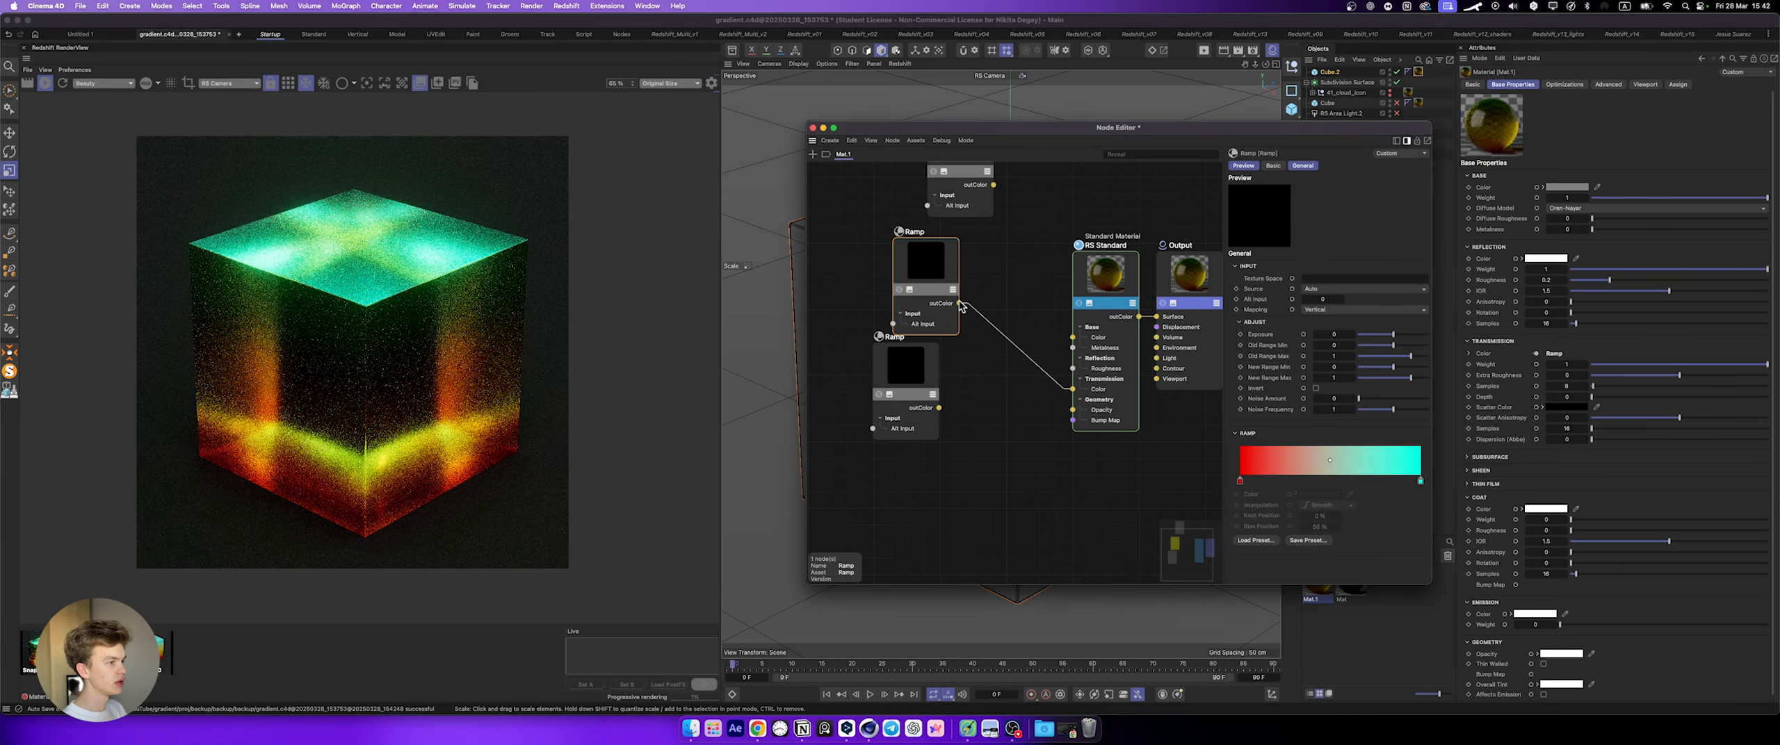
Step: Compare the transmissive cube snapshots of the red-yellow-cyan ramp and the plain red-to-cyan ramp by switching between them
click(98, 650)
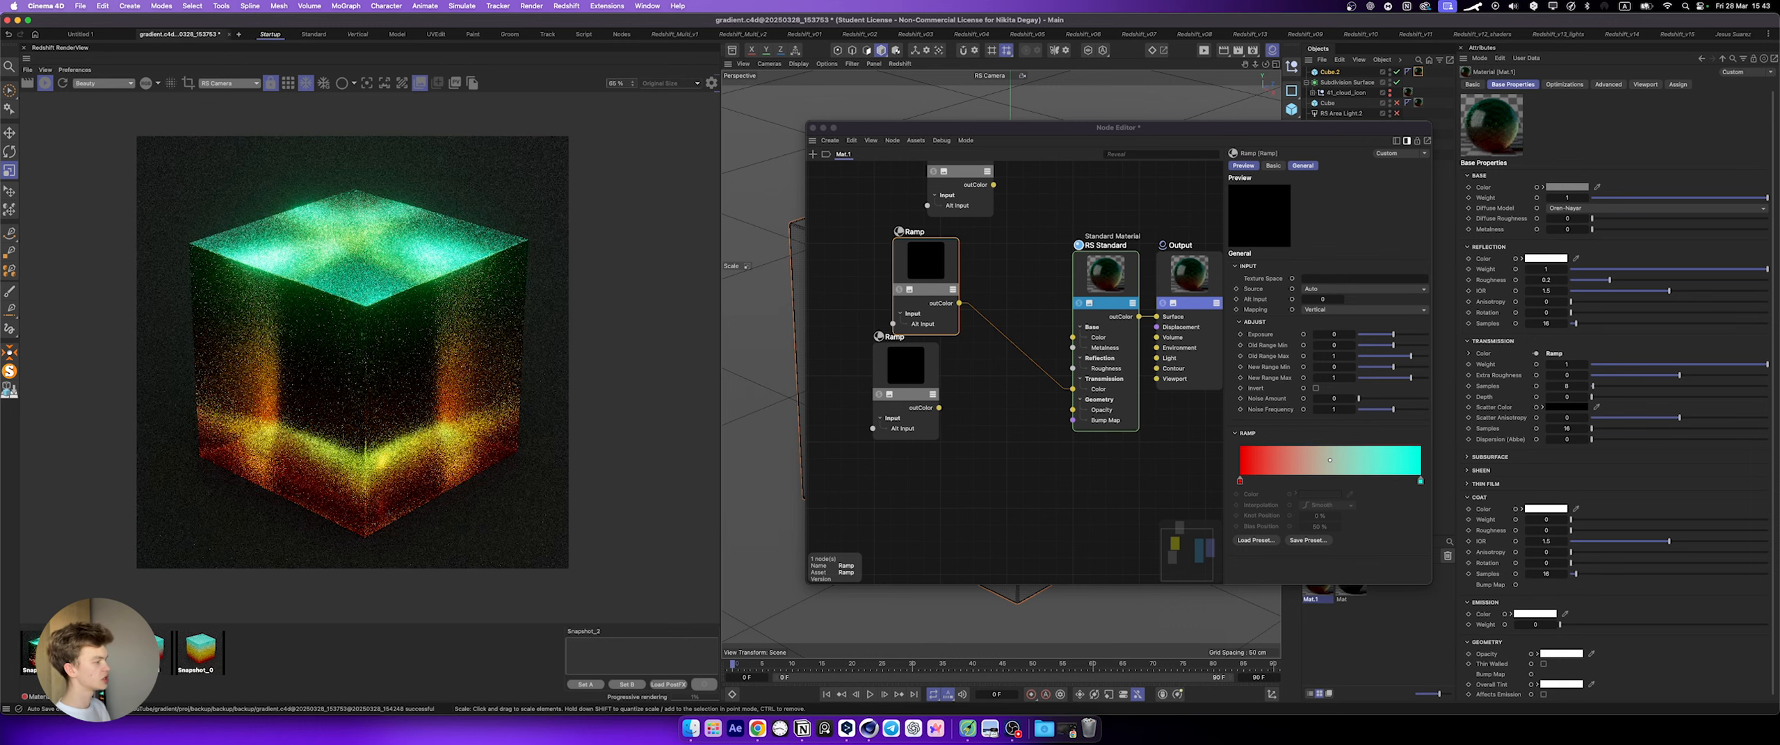
click(45, 651)
click(97, 651)
click(46, 651)
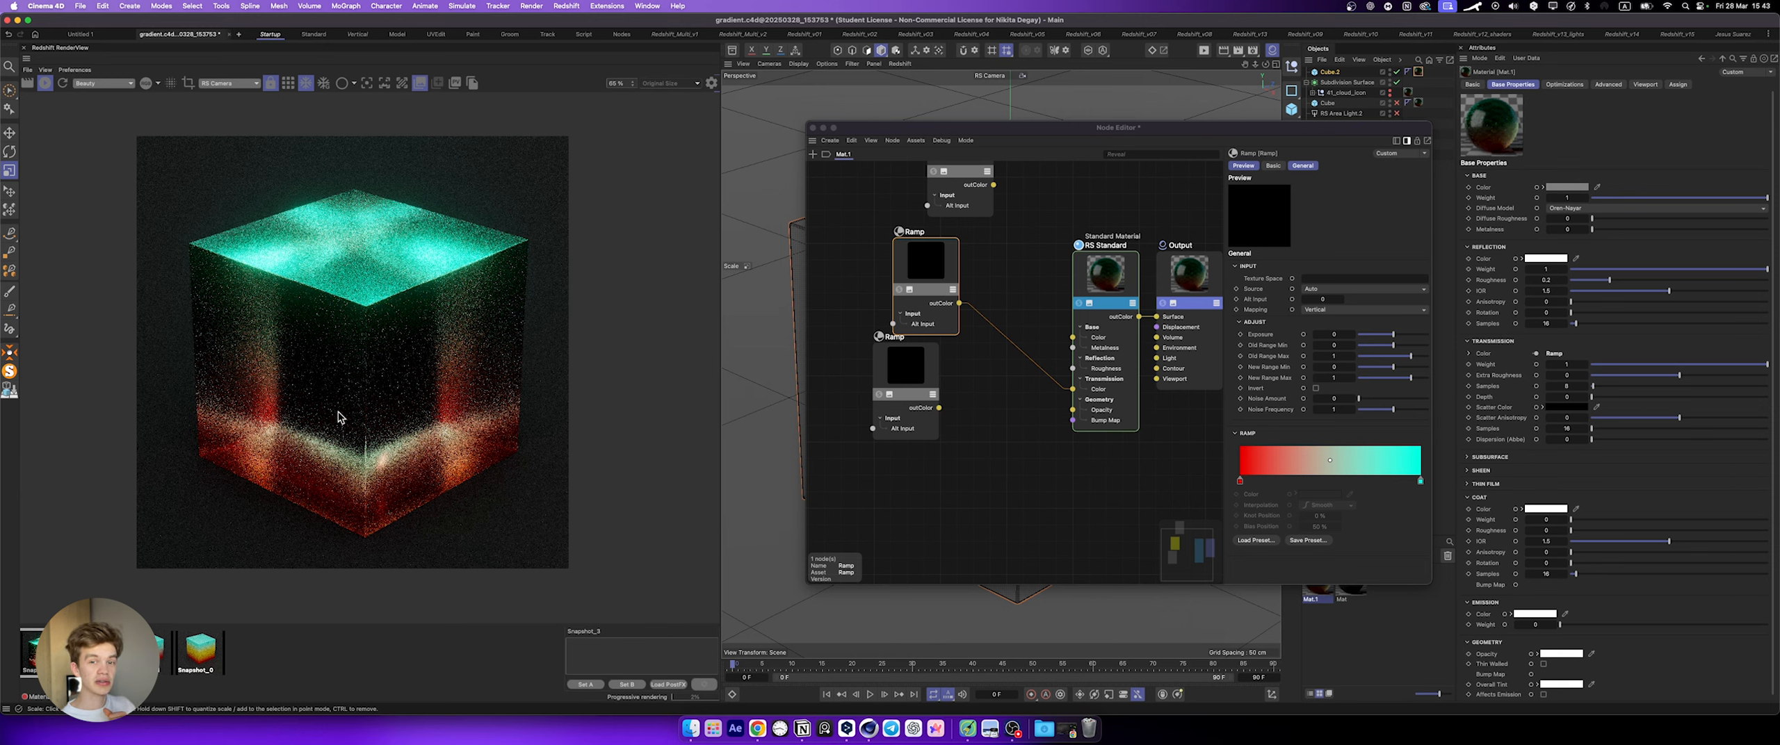
click(97, 651)
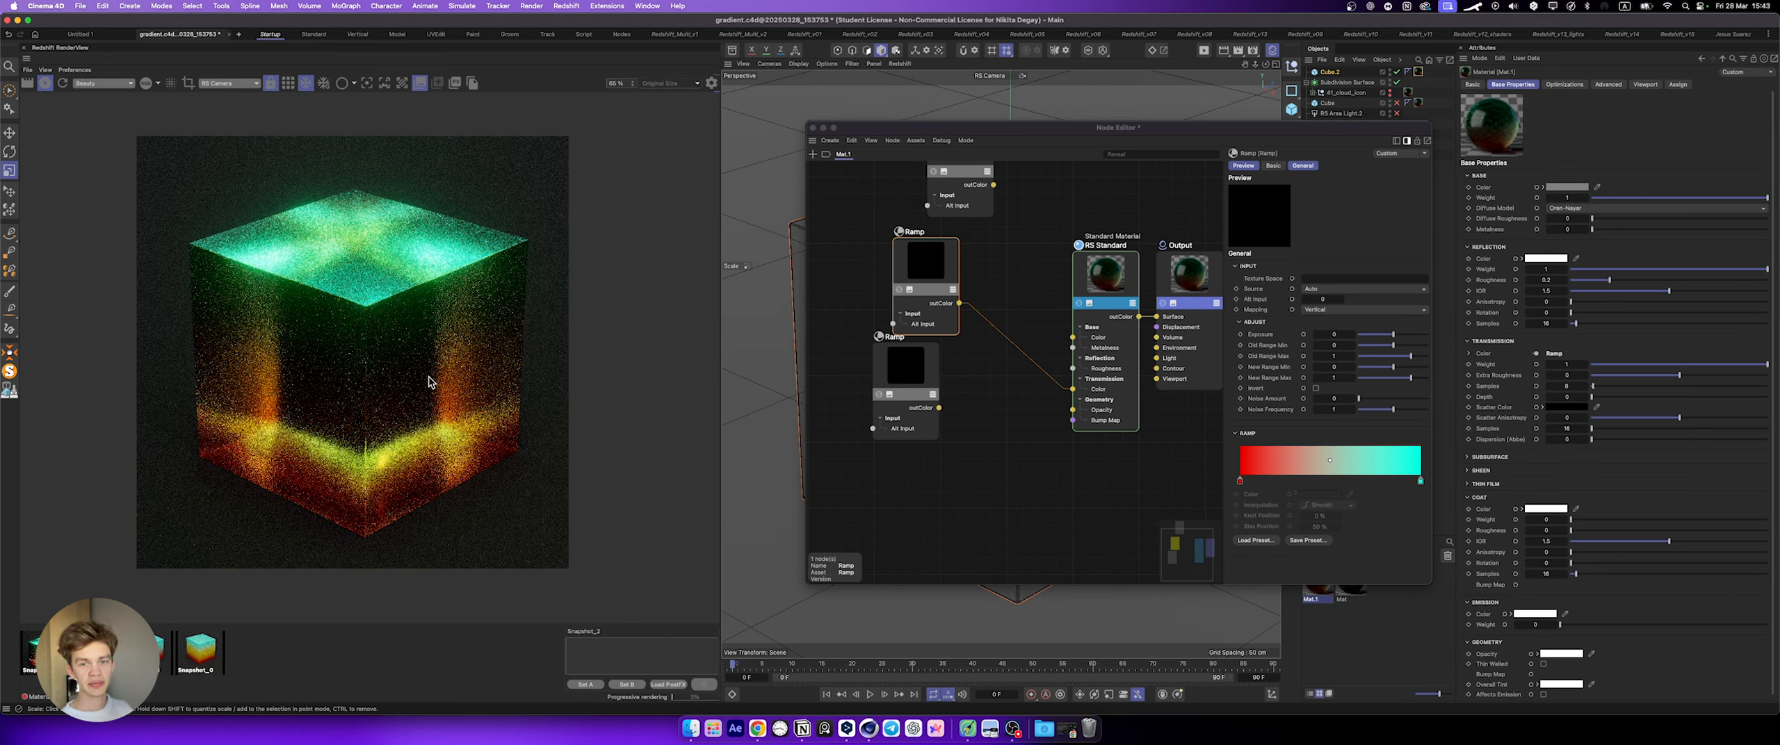